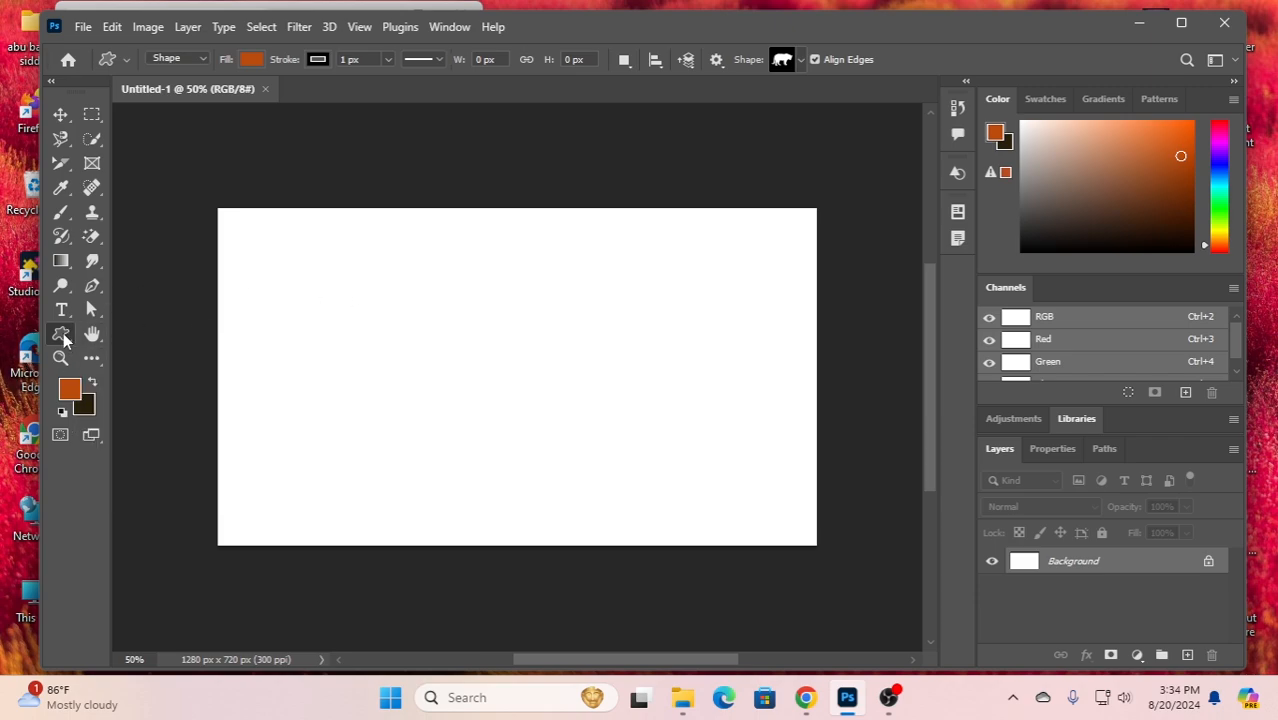
# Draw a rectangle about 428 by 259 px with the Rectangle Tool and move it toward the middle of the canvas
pyautogui.rightClick(62, 336)
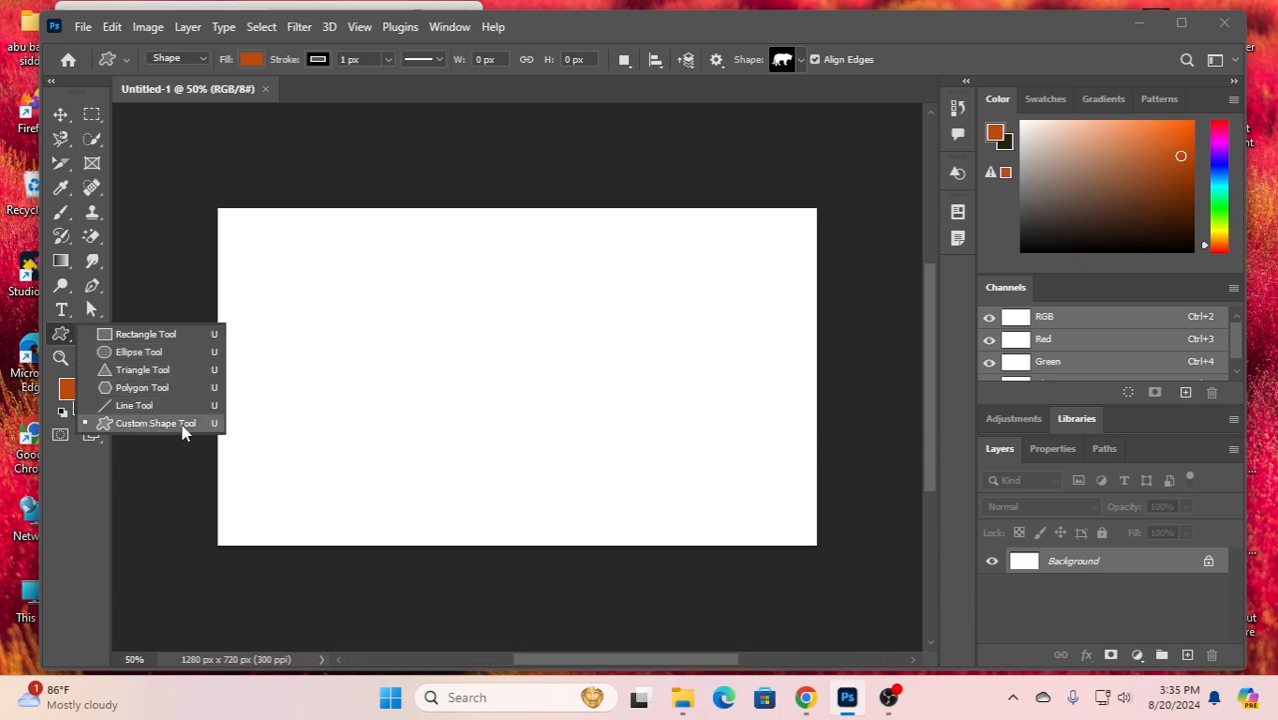
pyautogui.click(141, 336)
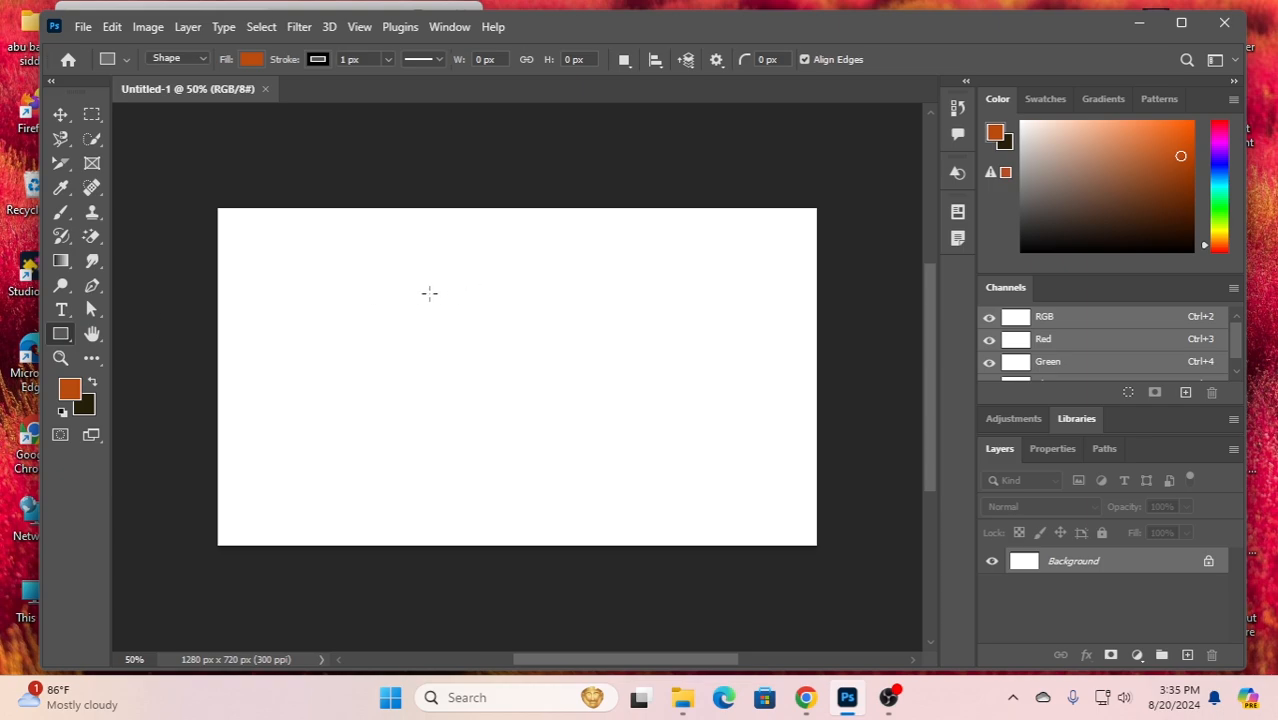
pyautogui.moveTo(297, 261); pyautogui.dragTo(497, 382)
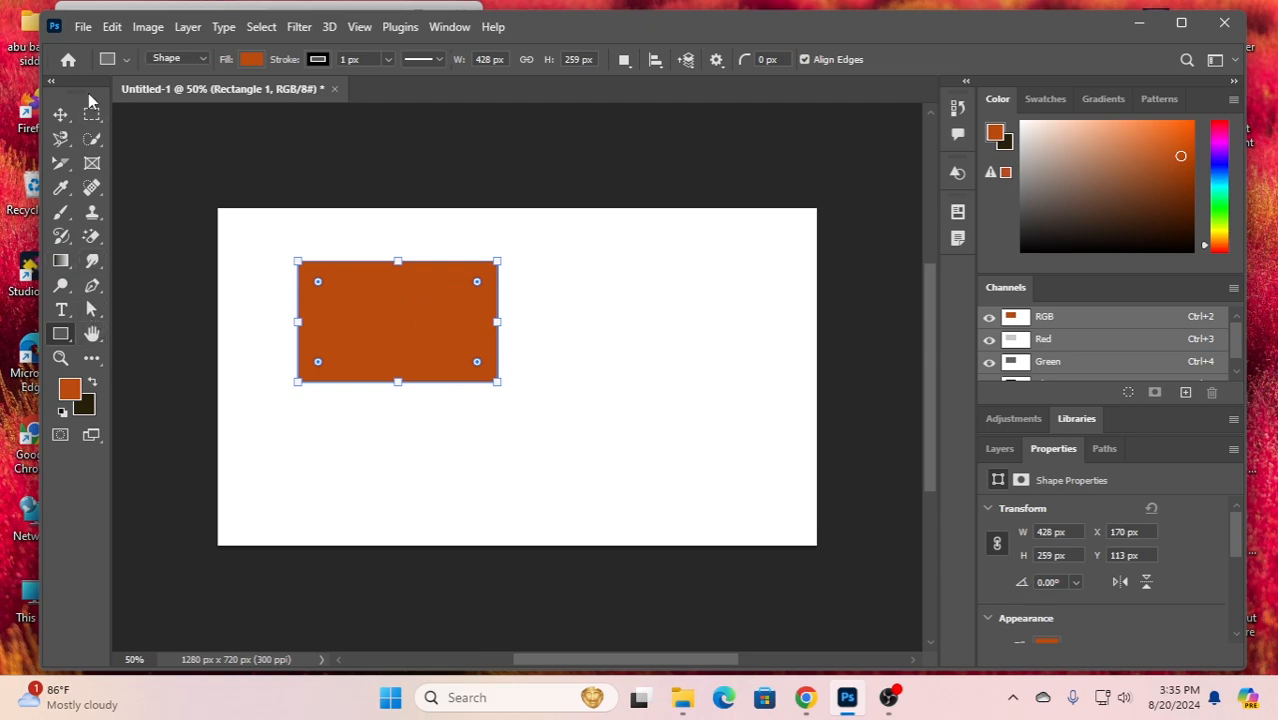
pyautogui.click(60, 115)
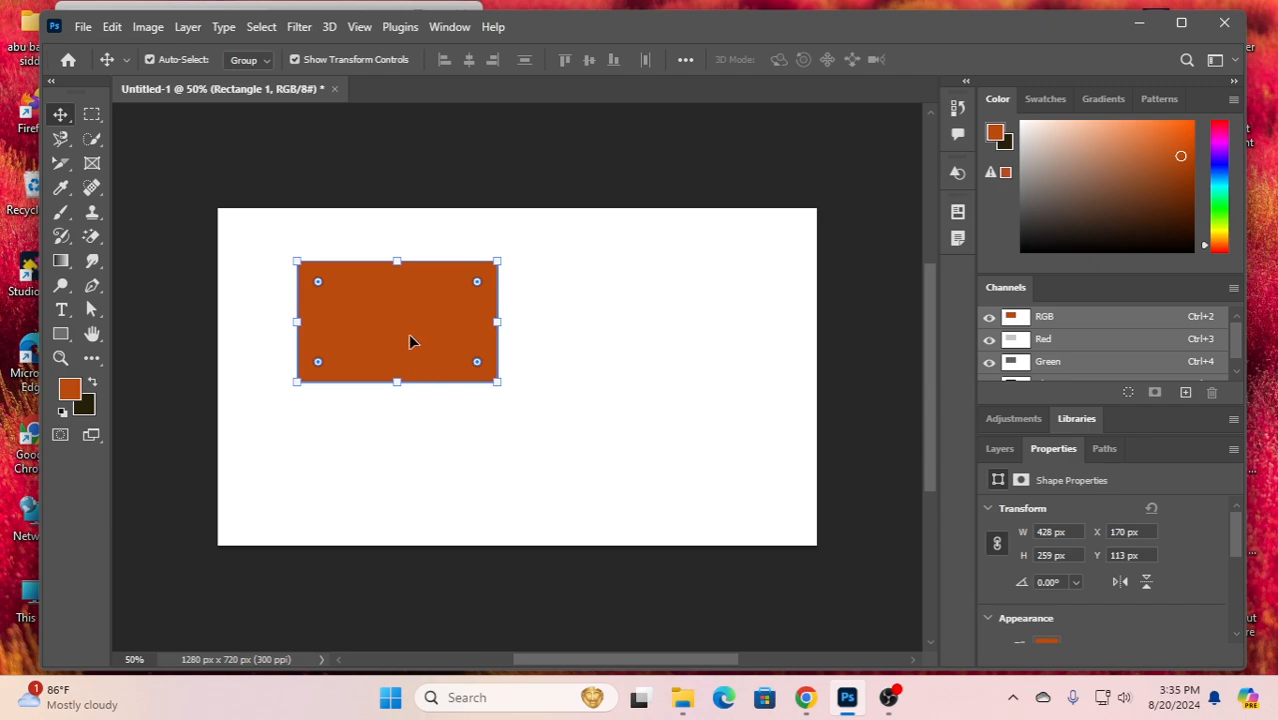
pyautogui.moveTo(391, 319); pyautogui.dragTo(426, 315)
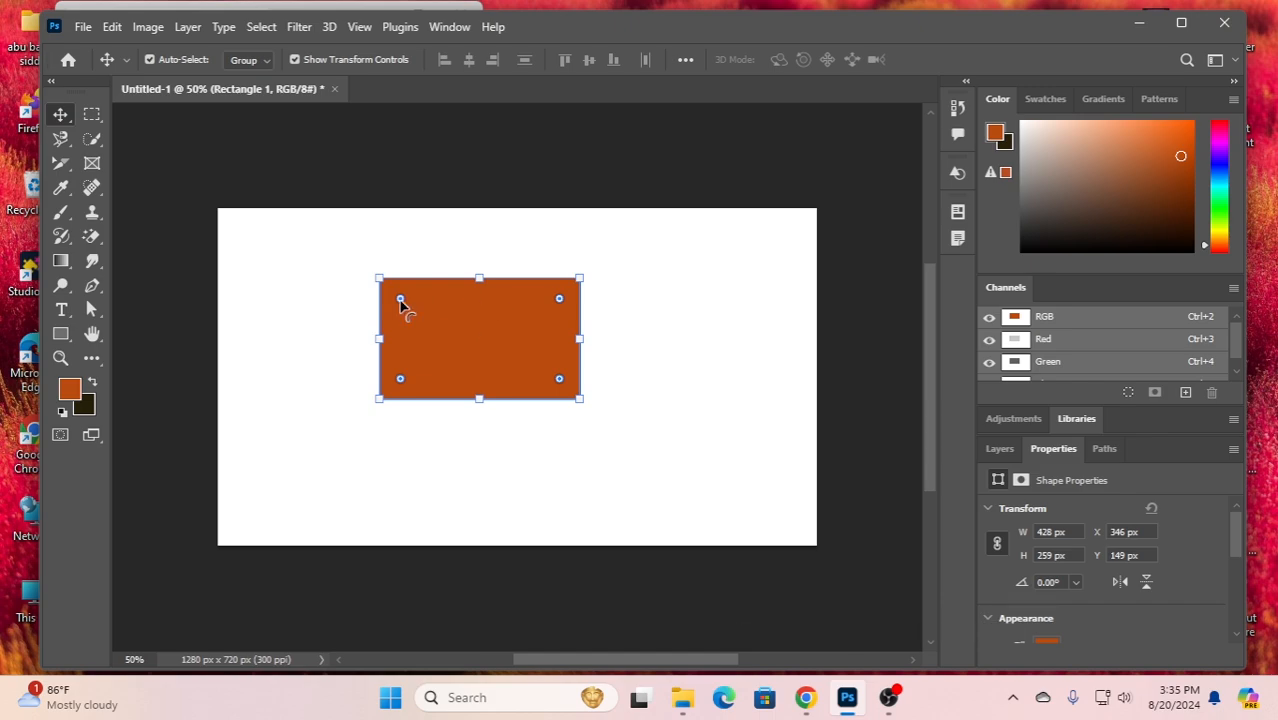
# Round the rectangle's four corners and return them to square
pyautogui.moveTo(400, 381); pyautogui.dragTo(418, 365)
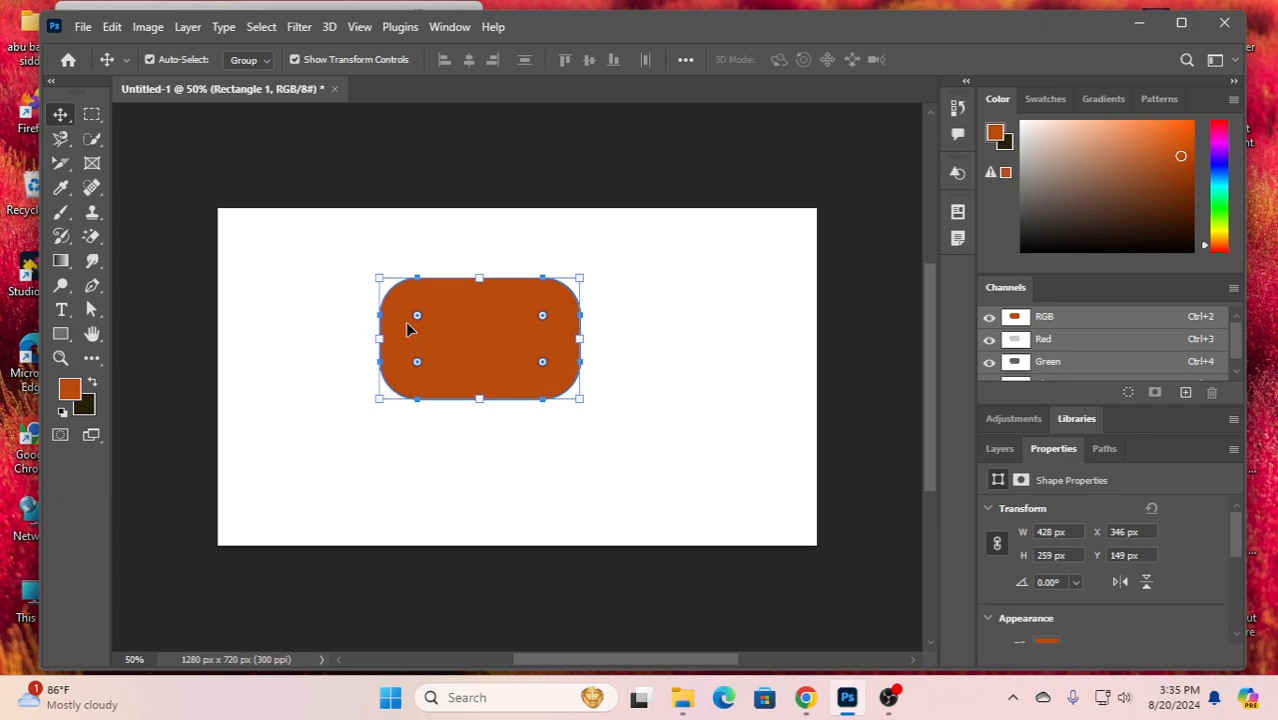
pyautogui.moveTo(417, 362); pyautogui.dragTo(372, 430)
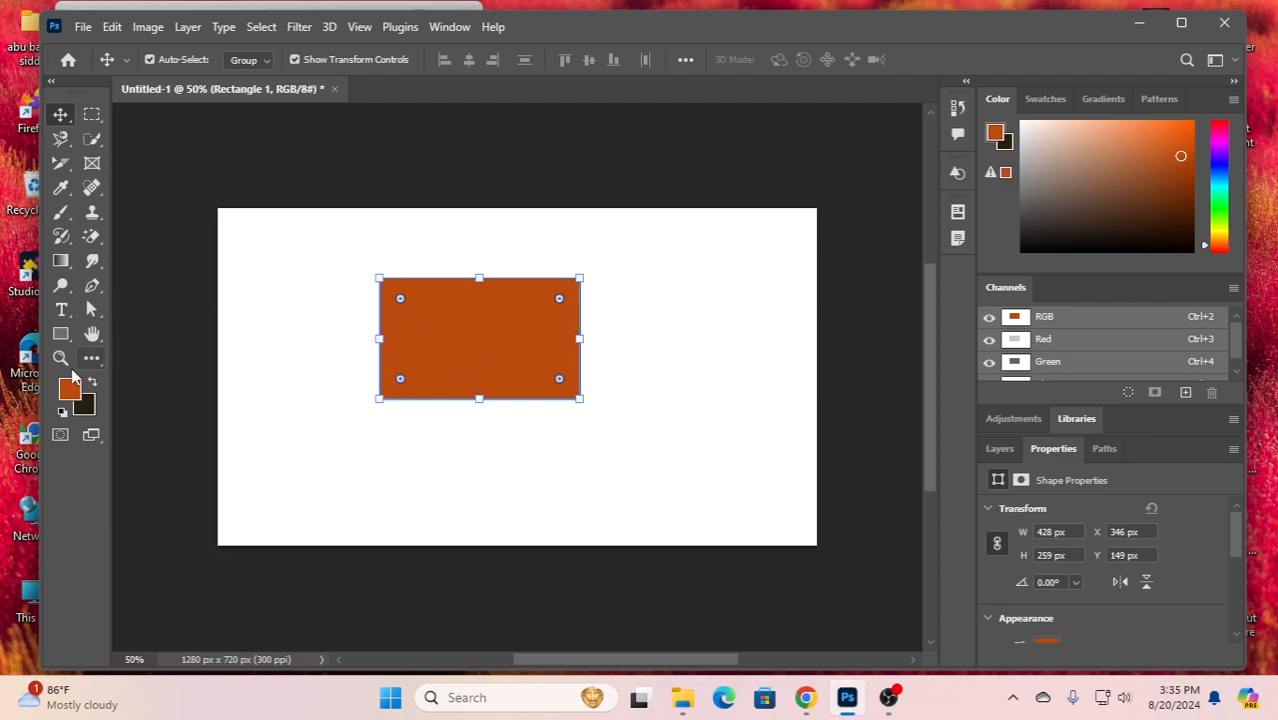
# Scale the rectangle to about 66% (281 by 170 px) and place it in the upper-left corner of the canvas
pyautogui.moveTo(483, 343); pyautogui.dragTo(357, 285)
pyautogui.moveTo(458, 352); pyautogui.dragTo(389, 312)
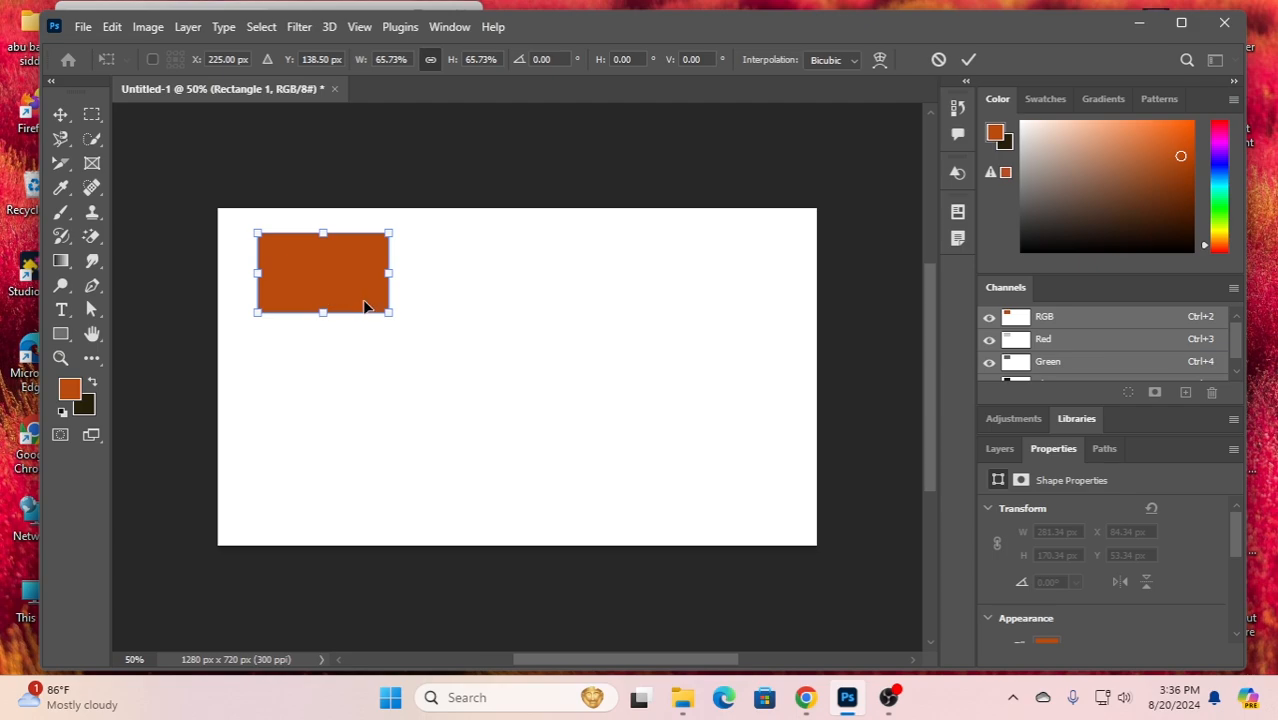
pyautogui.moveTo(325, 266); pyautogui.dragTo(300, 253)
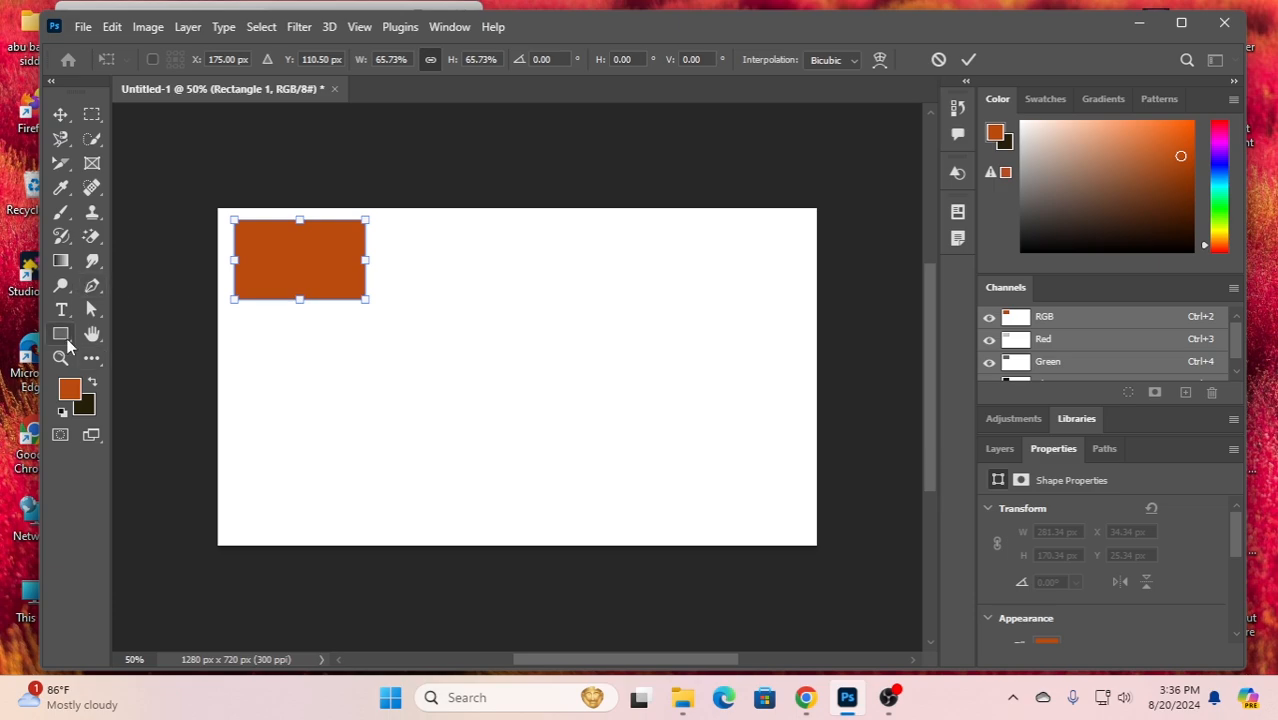
# Draw a near-circular ellipse about 242 by 239 px and place it just right of the rectangle
pyautogui.rightClick(61, 335)
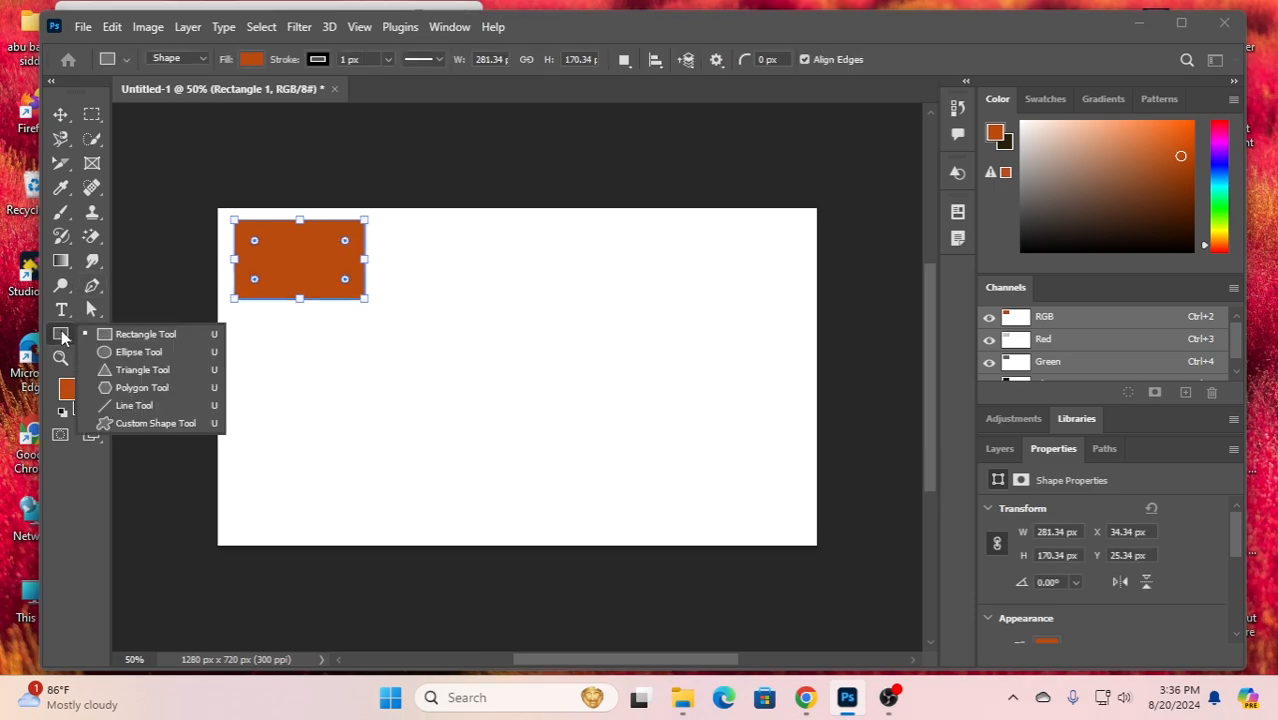
pyautogui.click(140, 353)
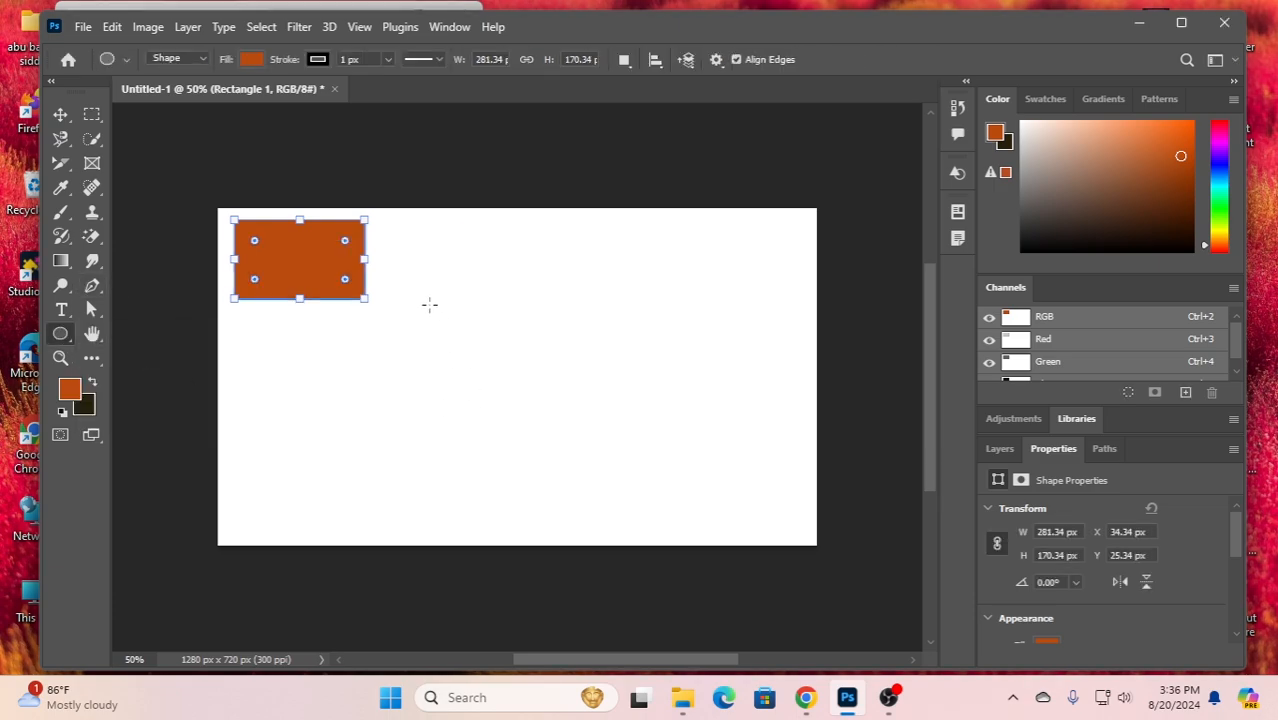
pyautogui.moveTo(429, 304); pyautogui.dragTo(542, 416)
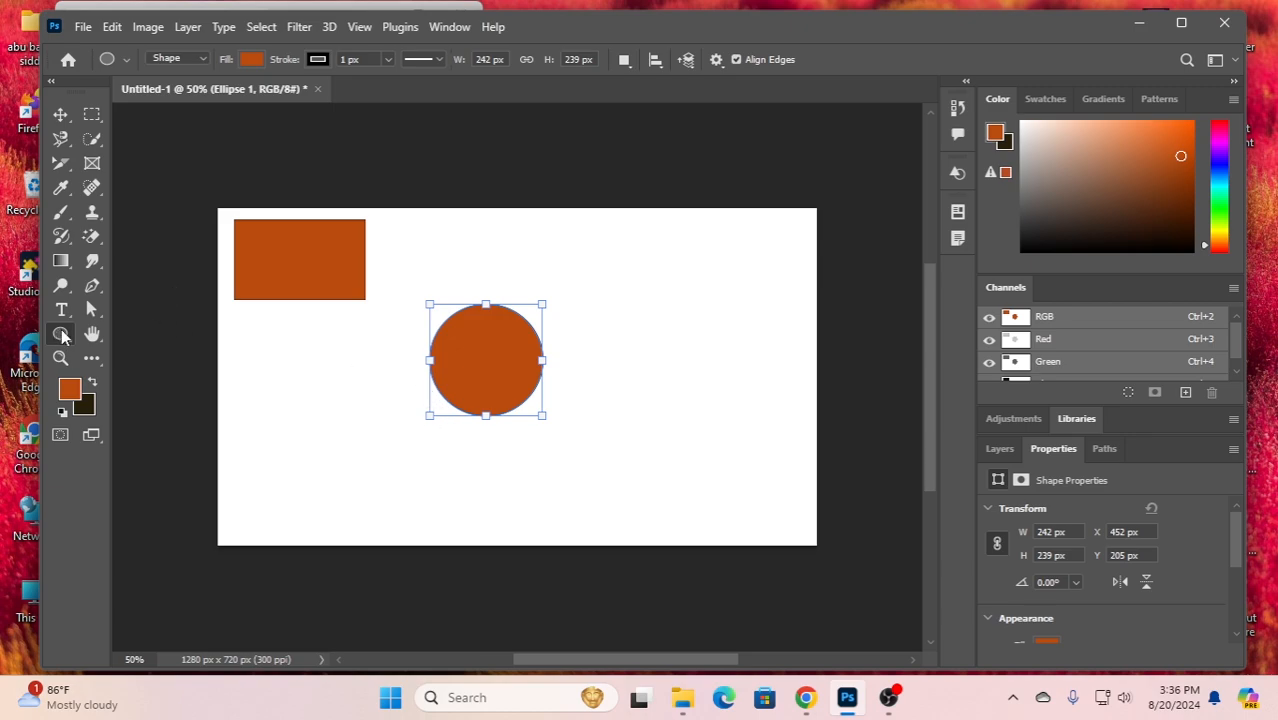
pyautogui.click(64, 118)
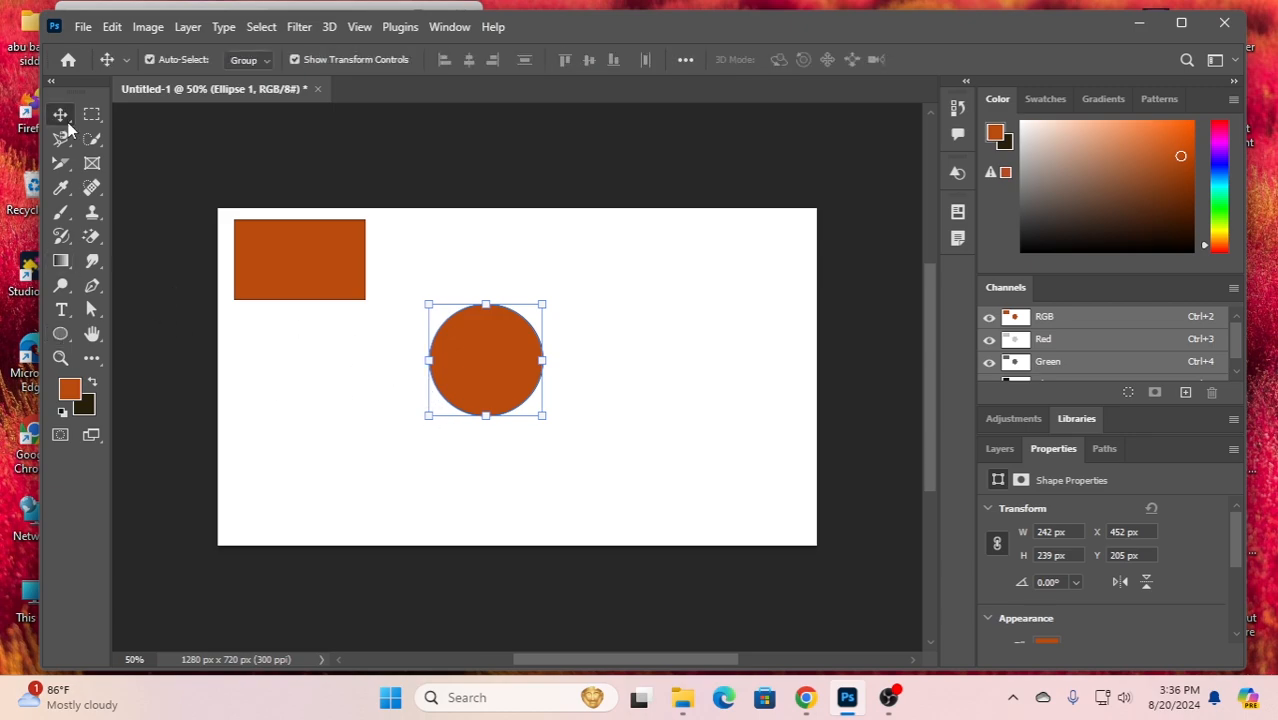
pyautogui.moveTo(478, 372); pyautogui.dragTo(455, 300)
# Draw a triangle about 234 by 197 px with the Triangle Tool and place it right of the circle
pyautogui.click(64, 336)
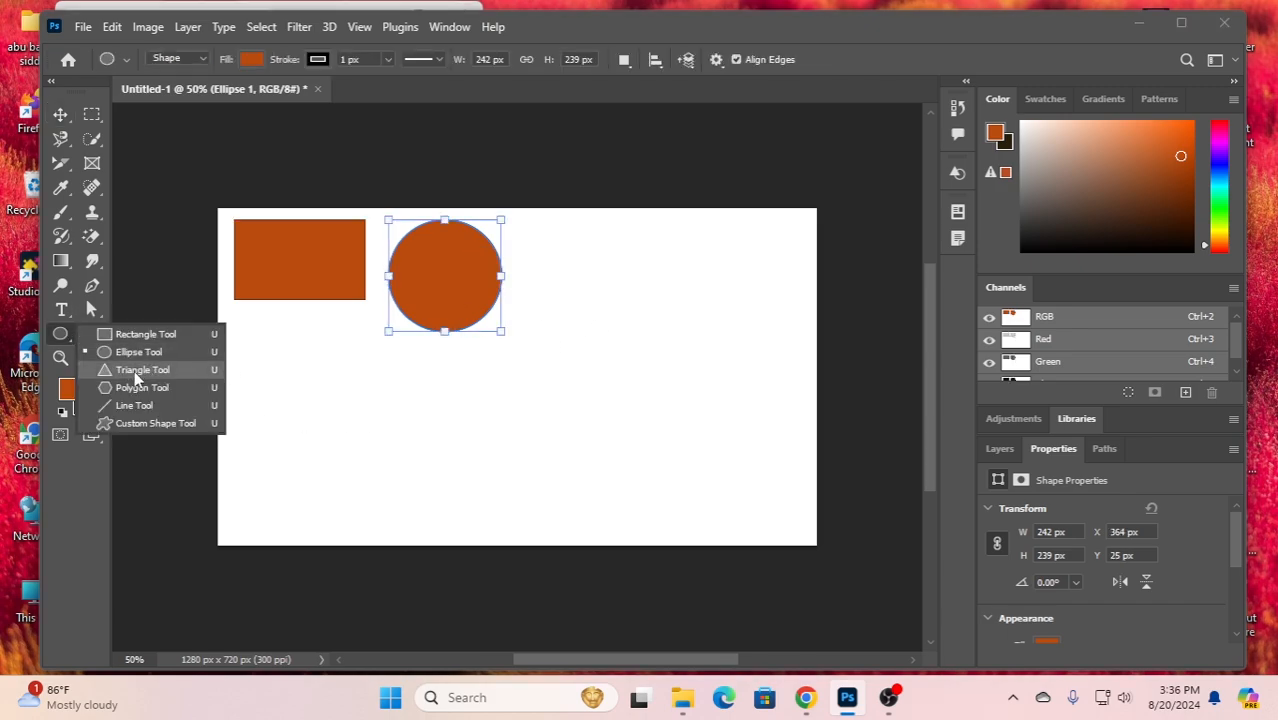
pyautogui.press('Escape')
pyautogui.hotkey('shift', 'u')
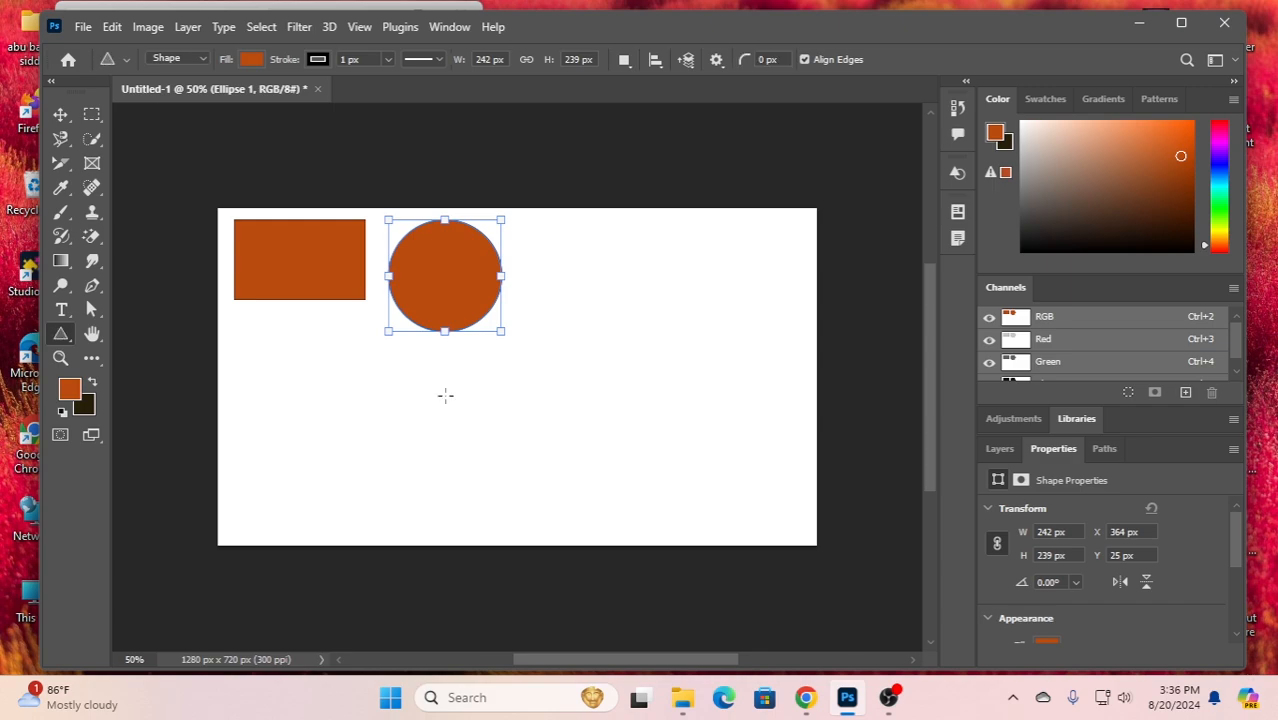
pyautogui.moveTo(456, 376); pyautogui.dragTo(565, 466)
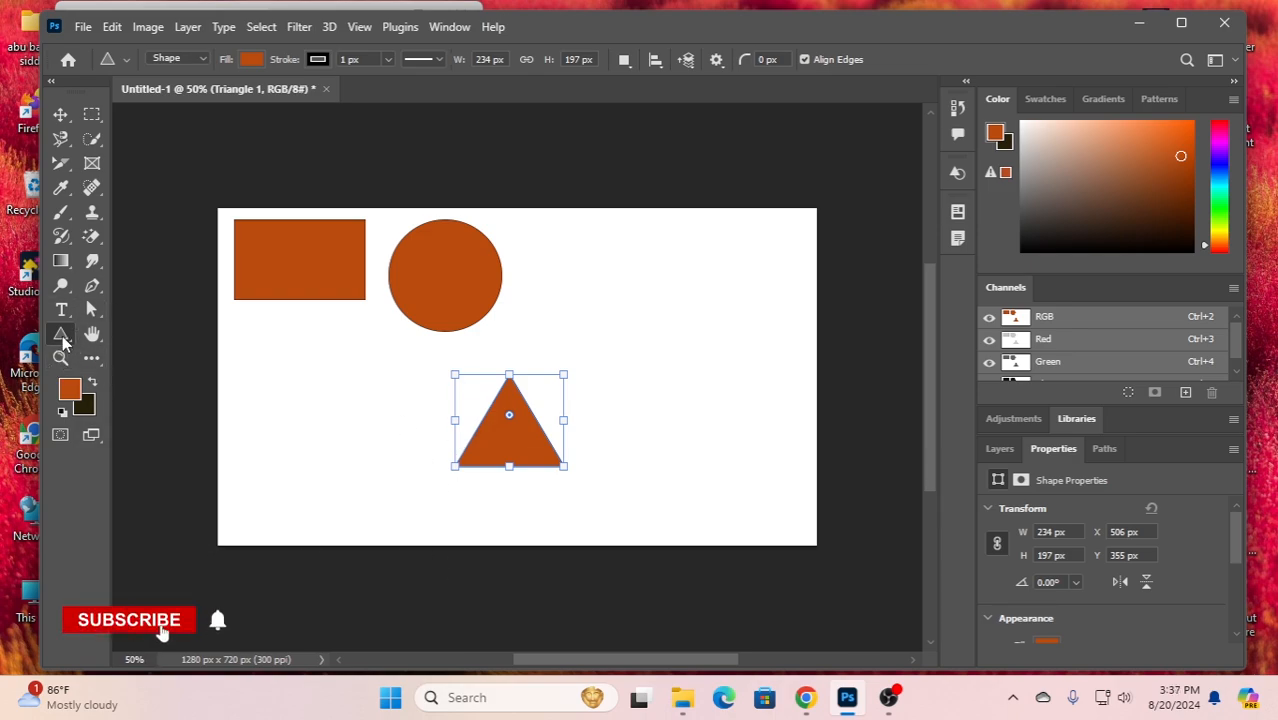
pyautogui.click(60, 115)
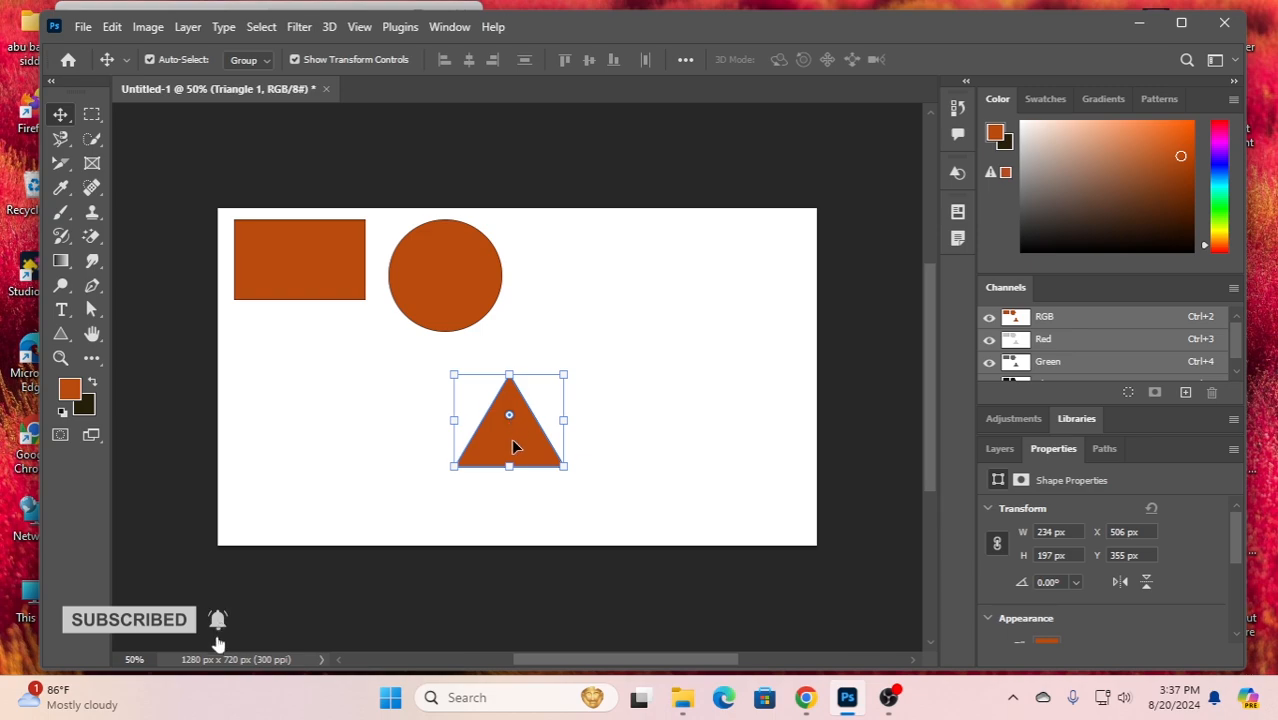
pyautogui.moveTo(512, 446); pyautogui.dragTo(562, 278)
# Scale the circle to about 88% (212 by 211 px) and position it between the rectangle and the triangle
pyautogui.moveTo(433, 290); pyautogui.dragTo(421, 278)
pyautogui.hotkey('ctrl', 't')
pyautogui.moveTo(487, 318); pyautogui.dragTo(475, 306)
pyautogui.moveTo(435, 262); pyautogui.dragTo(441, 275)
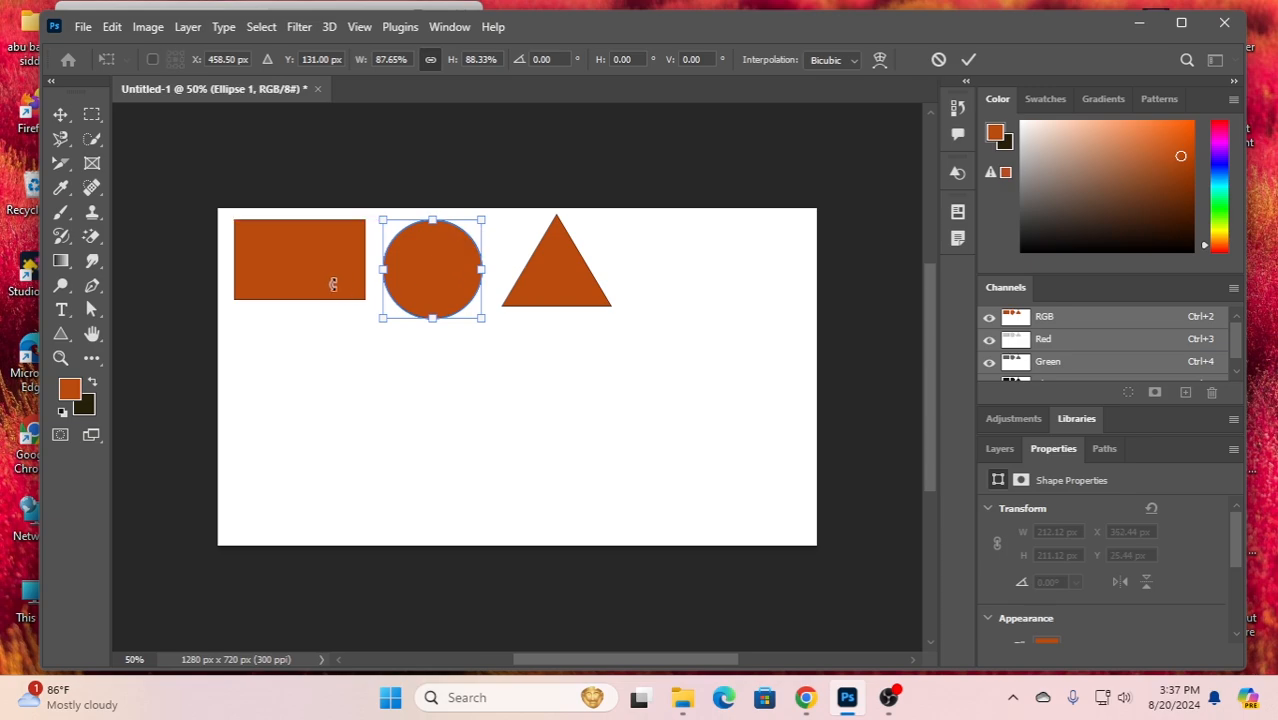
# Draw a five-sided polygon about 222 by 205 px and place it right of the triangle
pyautogui.rightClick(58, 336)
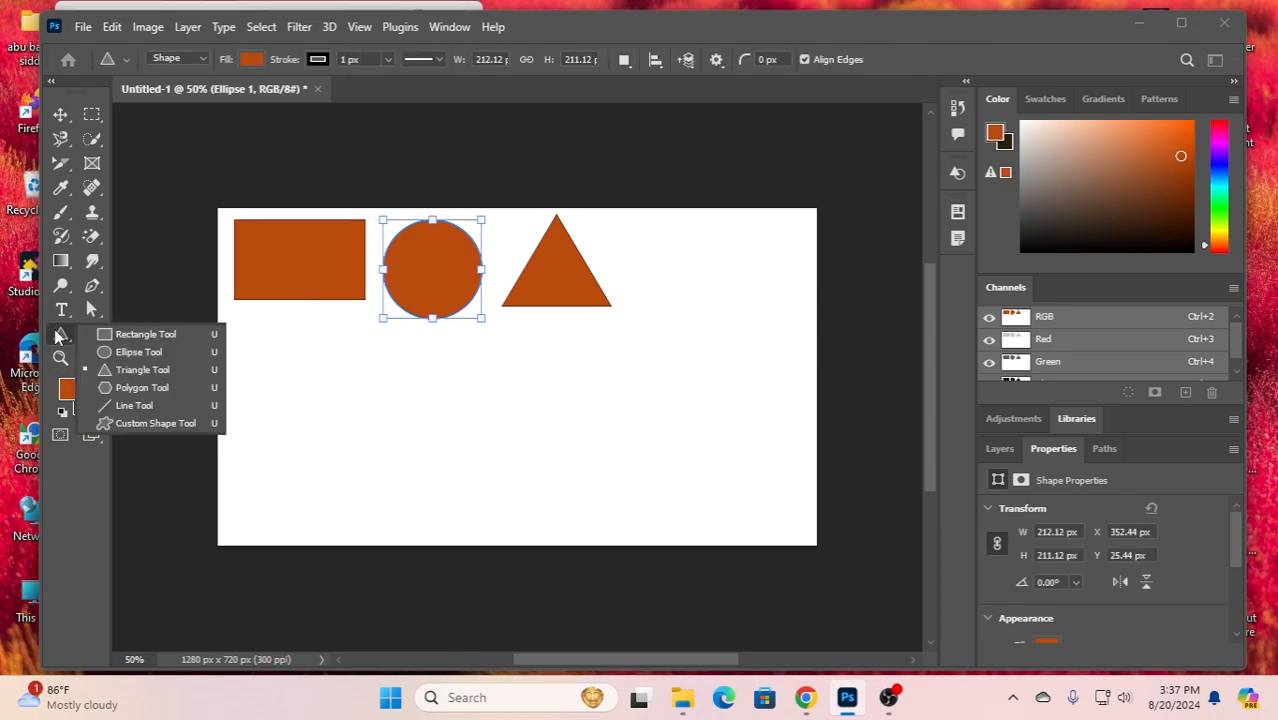
pyautogui.click(137, 387)
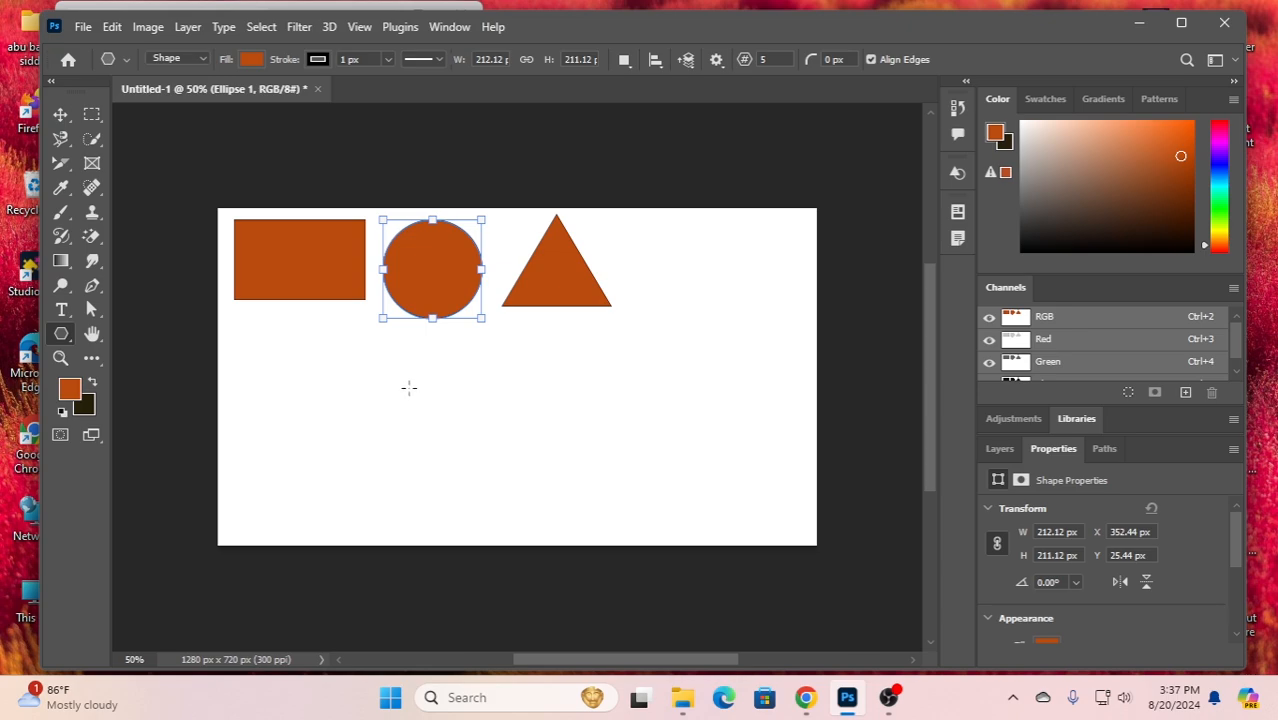
pyautogui.moveTo(399, 385); pyautogui.dragTo(500, 478)
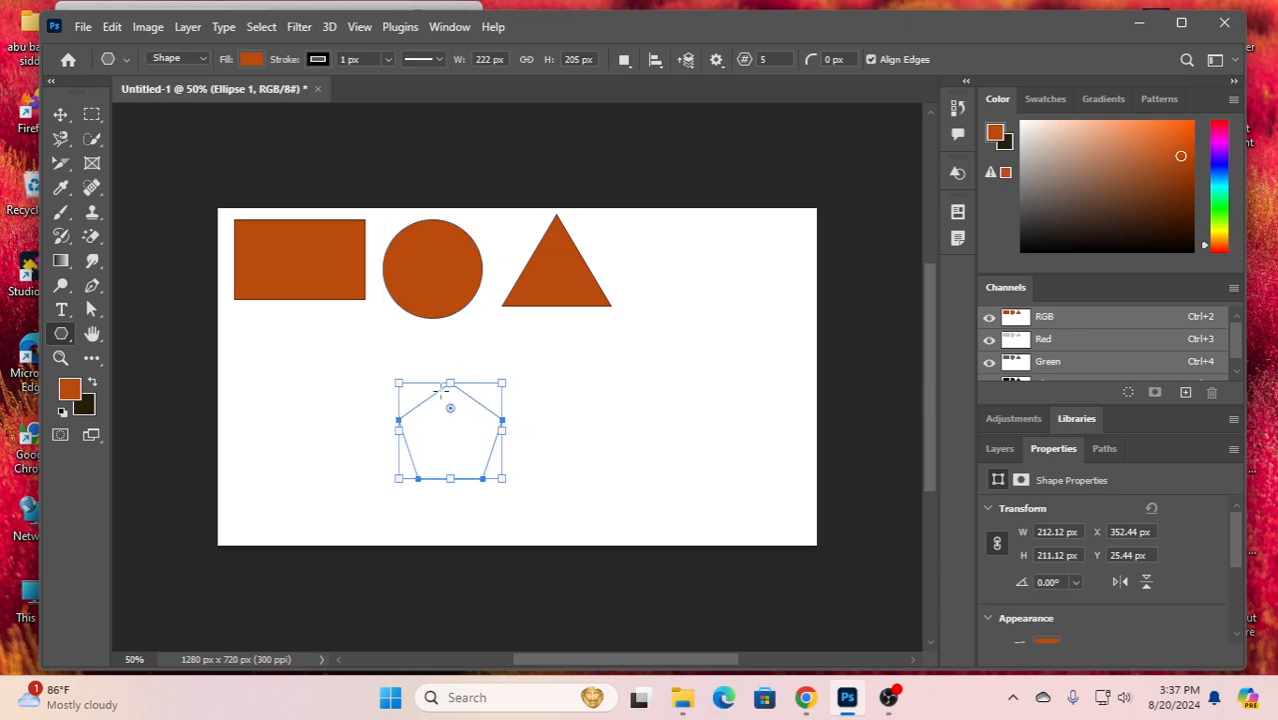
pyautogui.click(60, 114)
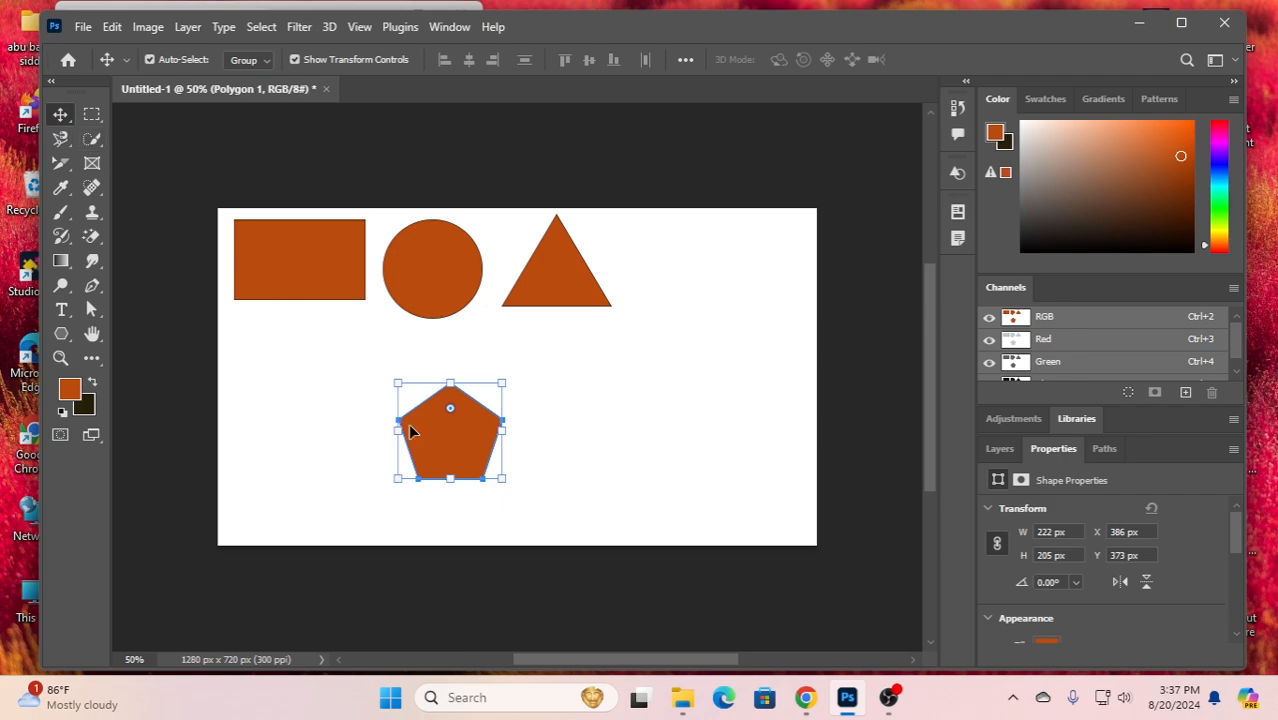
pyautogui.moveTo(459, 442); pyautogui.dragTo(668, 278)
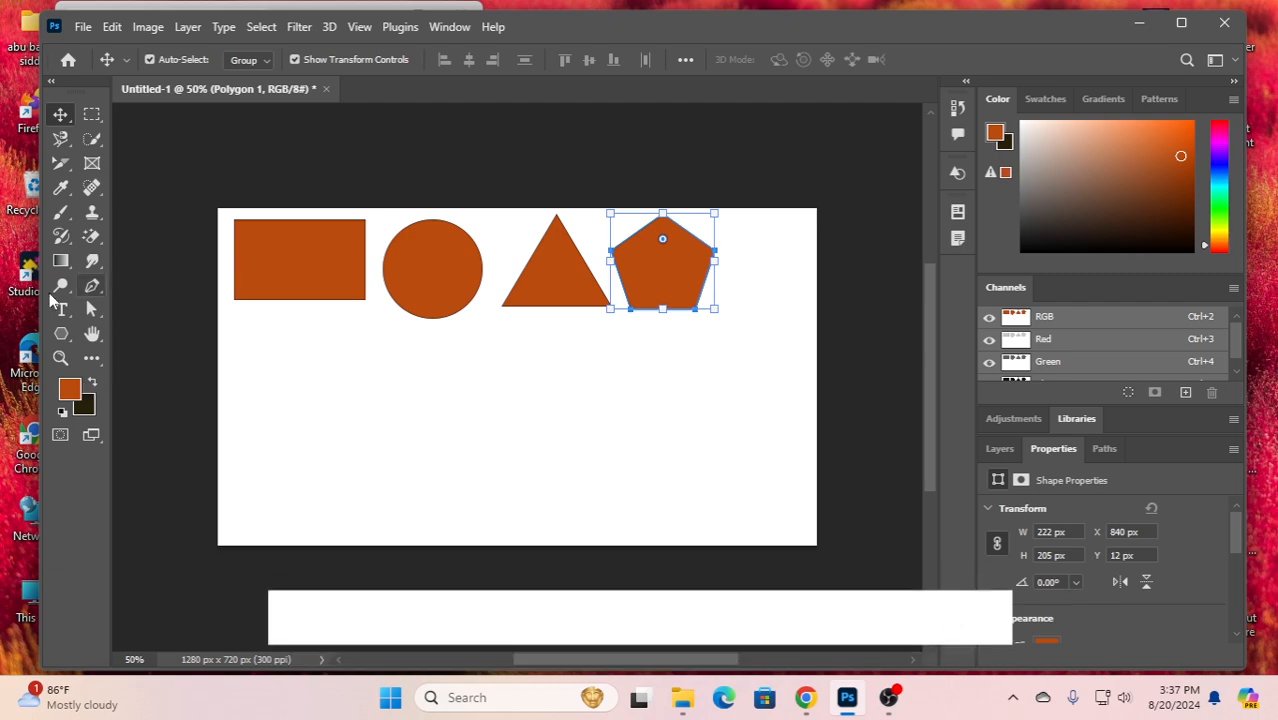
# Draw a diagonal line at about 30° below the rectangle and shorten it to about 199 px
pyautogui.click(62, 335)
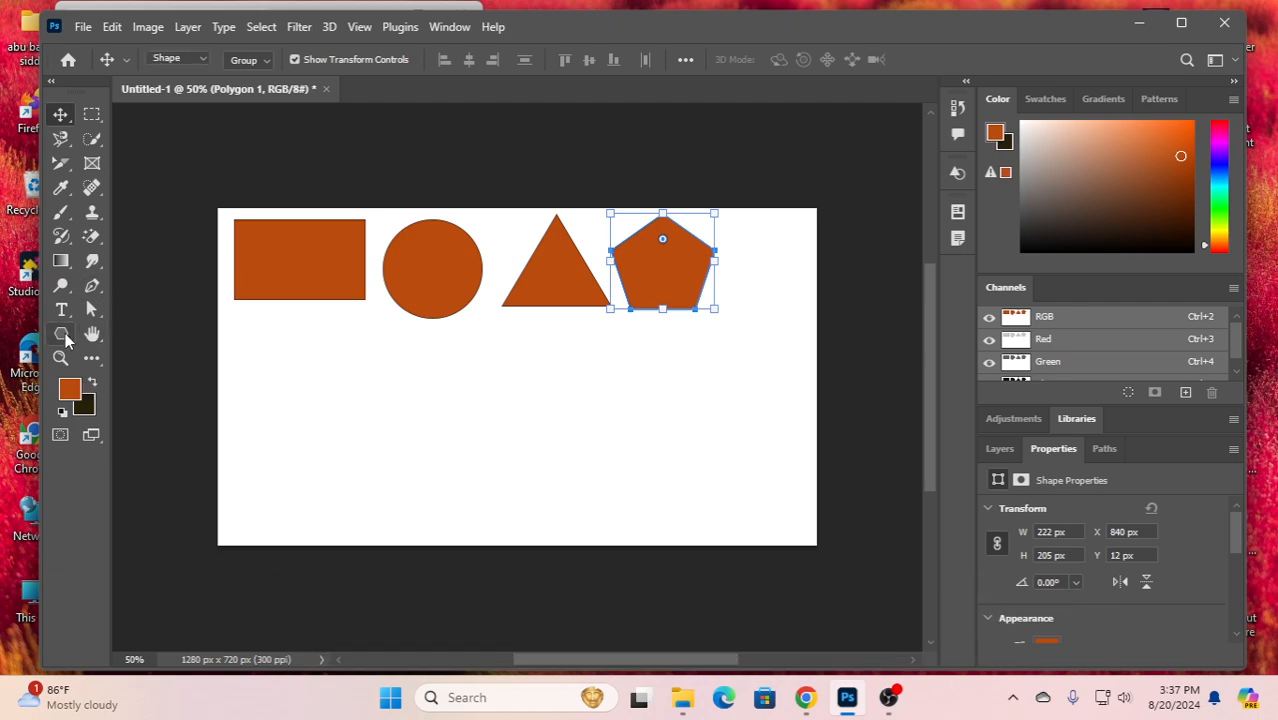
pyautogui.rightClick(65, 336)
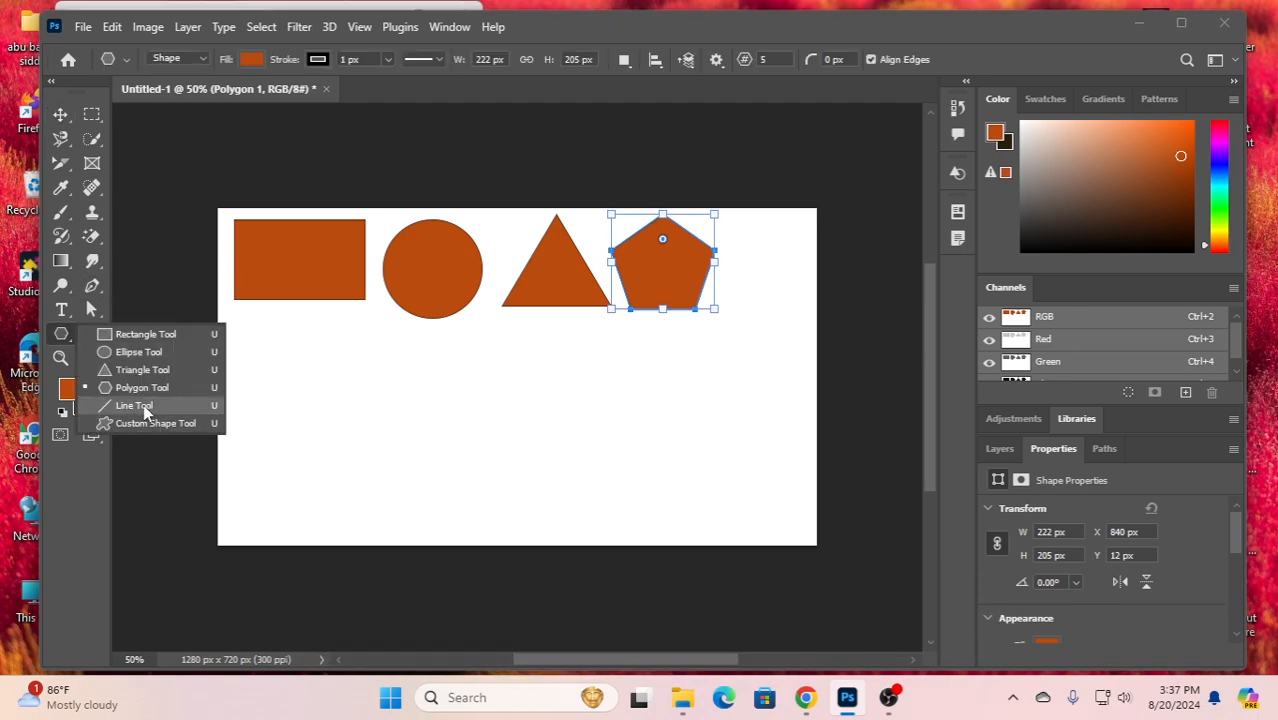
pyautogui.click(146, 411)
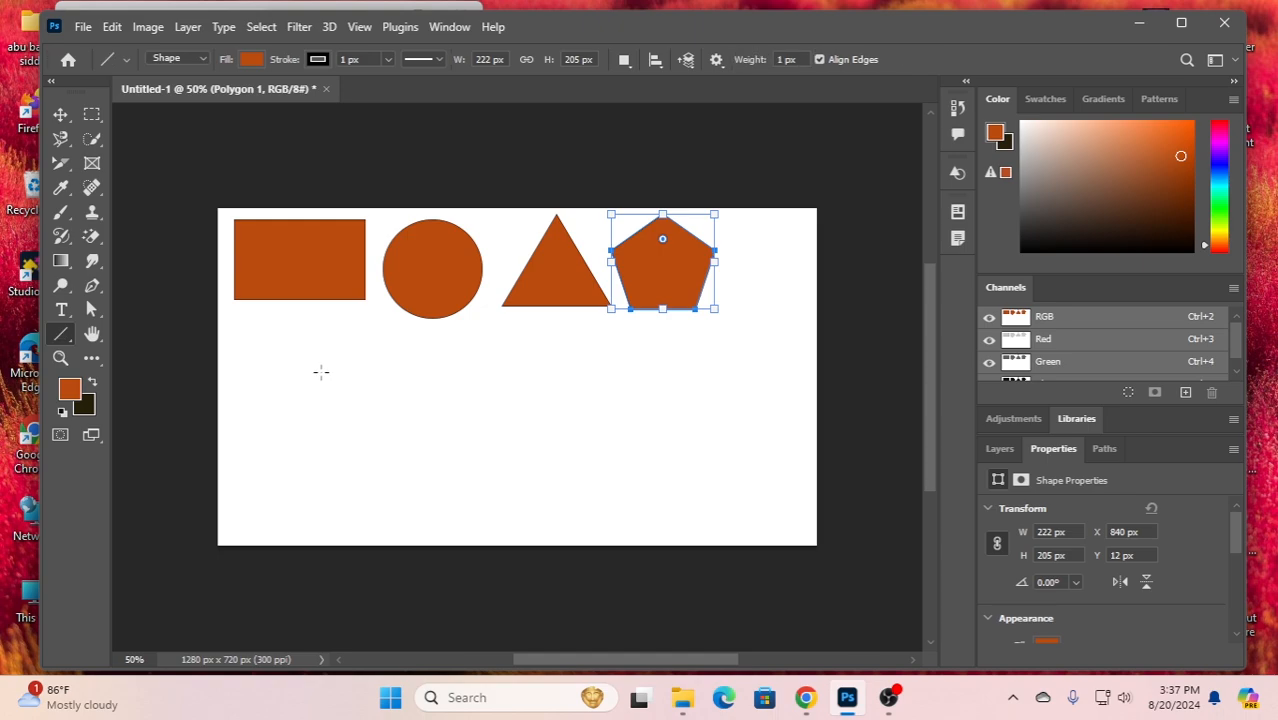
pyautogui.moveTo(319, 368); pyautogui.dragTo(460, 450)
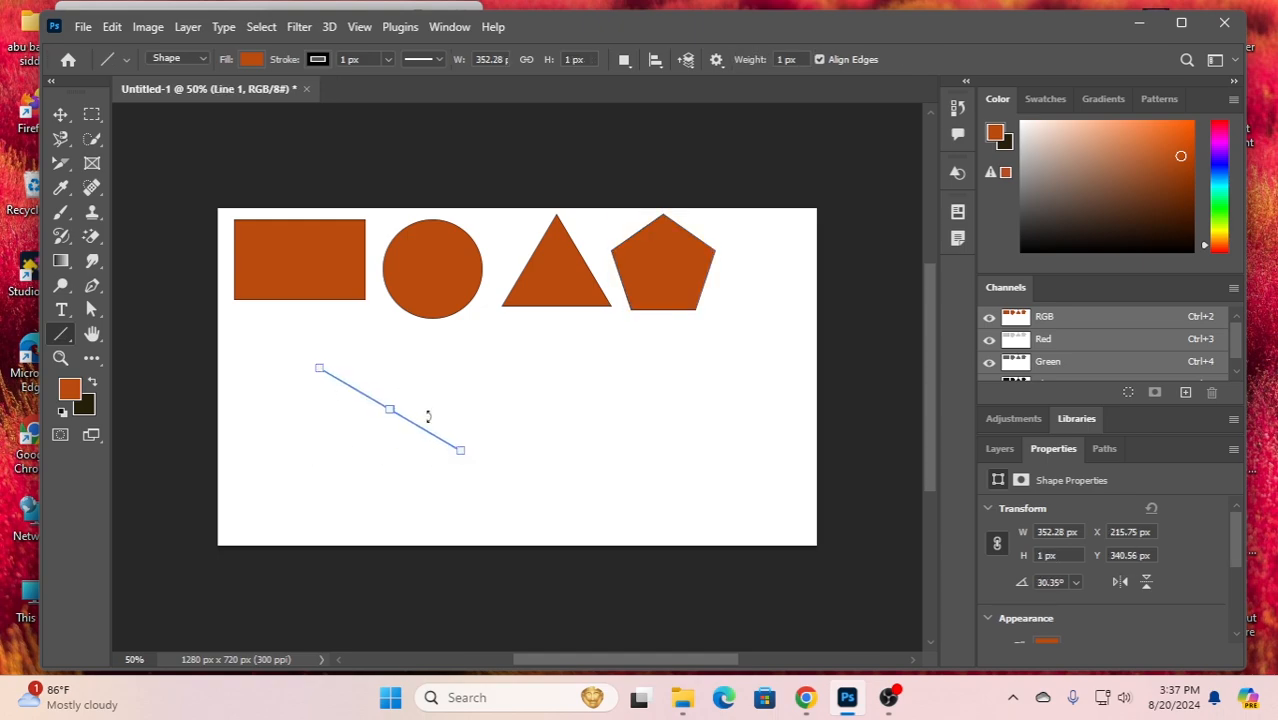
pyautogui.moveTo(462, 454); pyautogui.dragTo(400, 416)
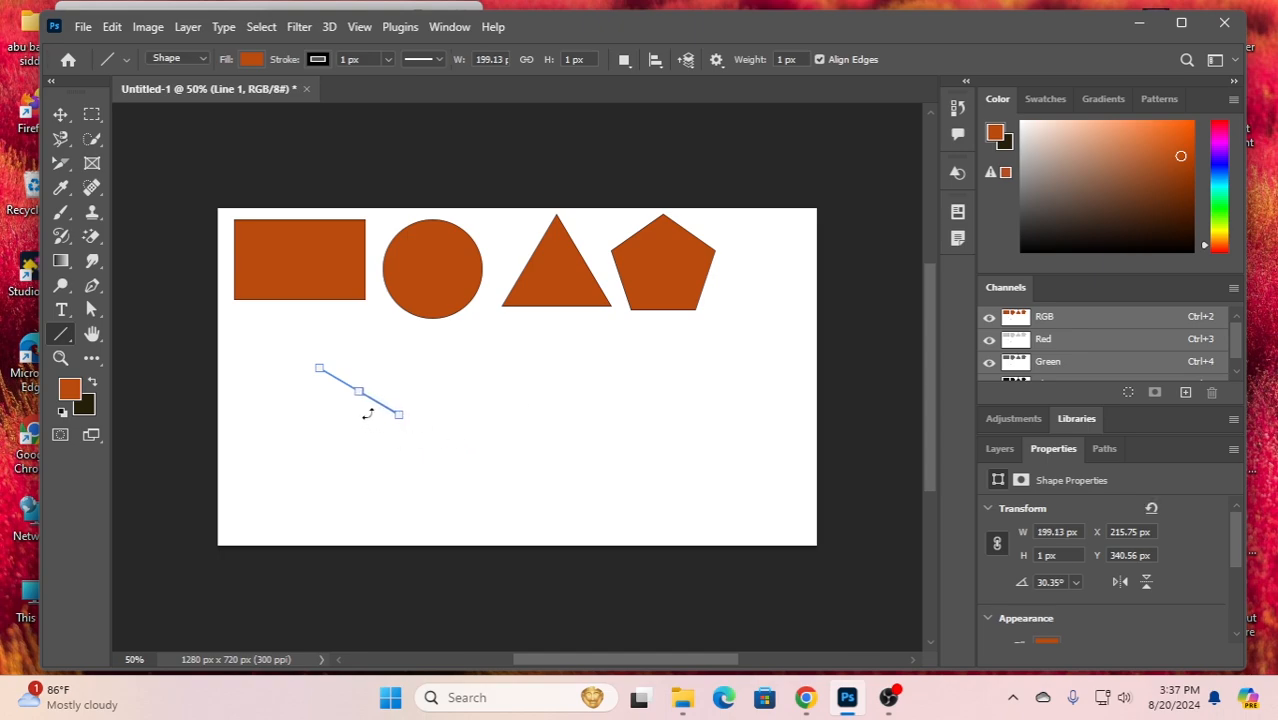
# Try to move the diagonal line to another spot on the canvas and deselect it
pyautogui.click(59, 114)
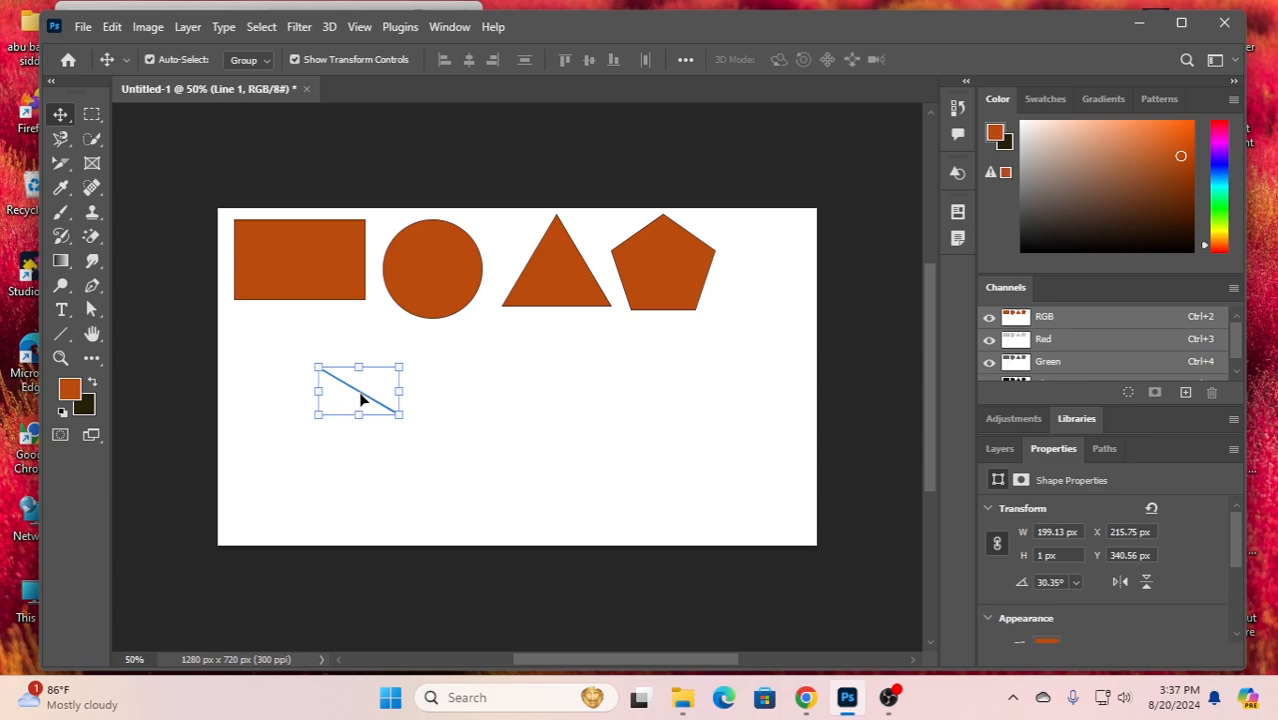
pyautogui.moveTo(361, 392); pyautogui.dragTo(751, 310)
pyautogui.moveTo(618, 372); pyautogui.dragTo(513, 377)
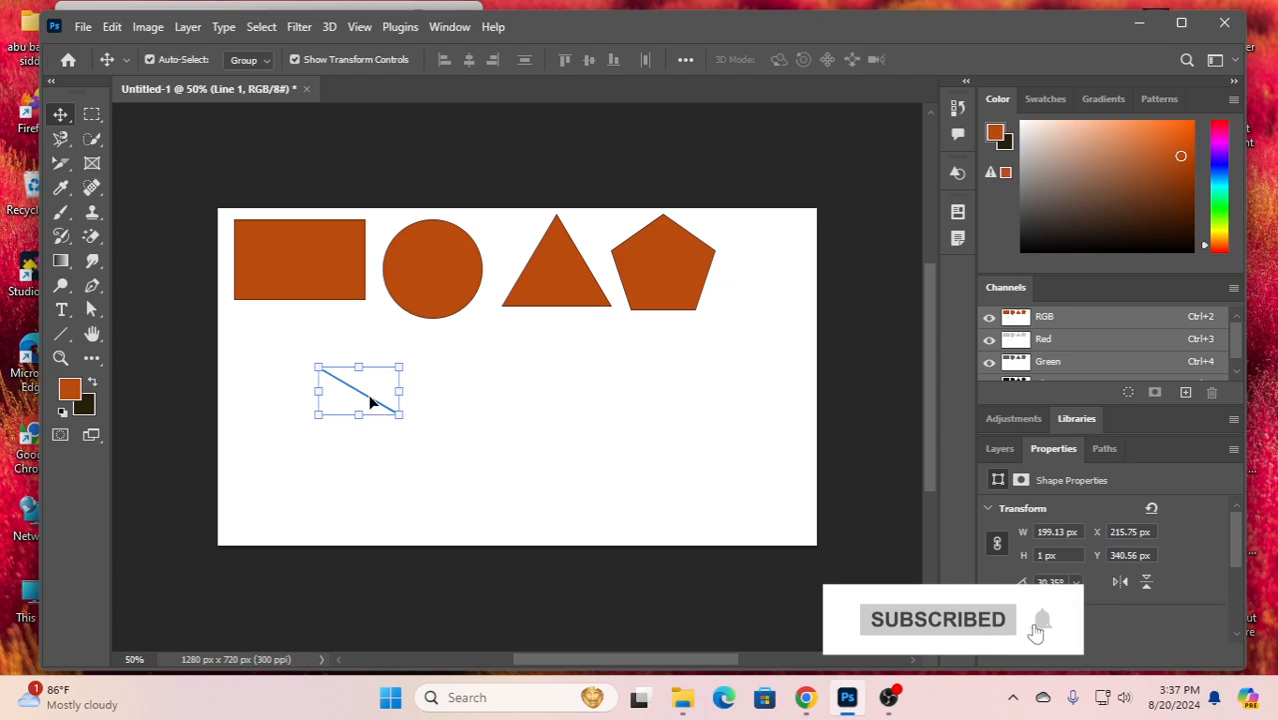
pyautogui.moveTo(370, 405); pyautogui.dragTo(338, 381)
pyautogui.click(437, 402)
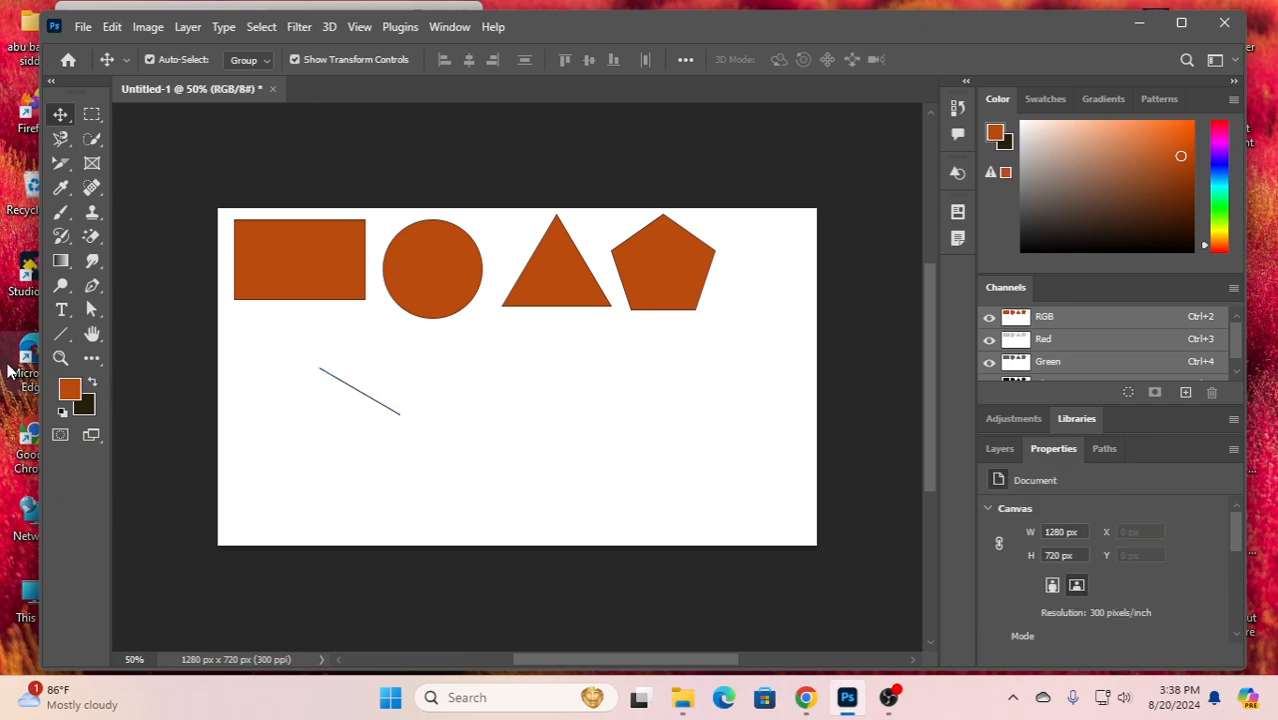
# Draw the tiger custom shape about 272 by 153 px and place it right of the diagonal line
pyautogui.click(60, 334)
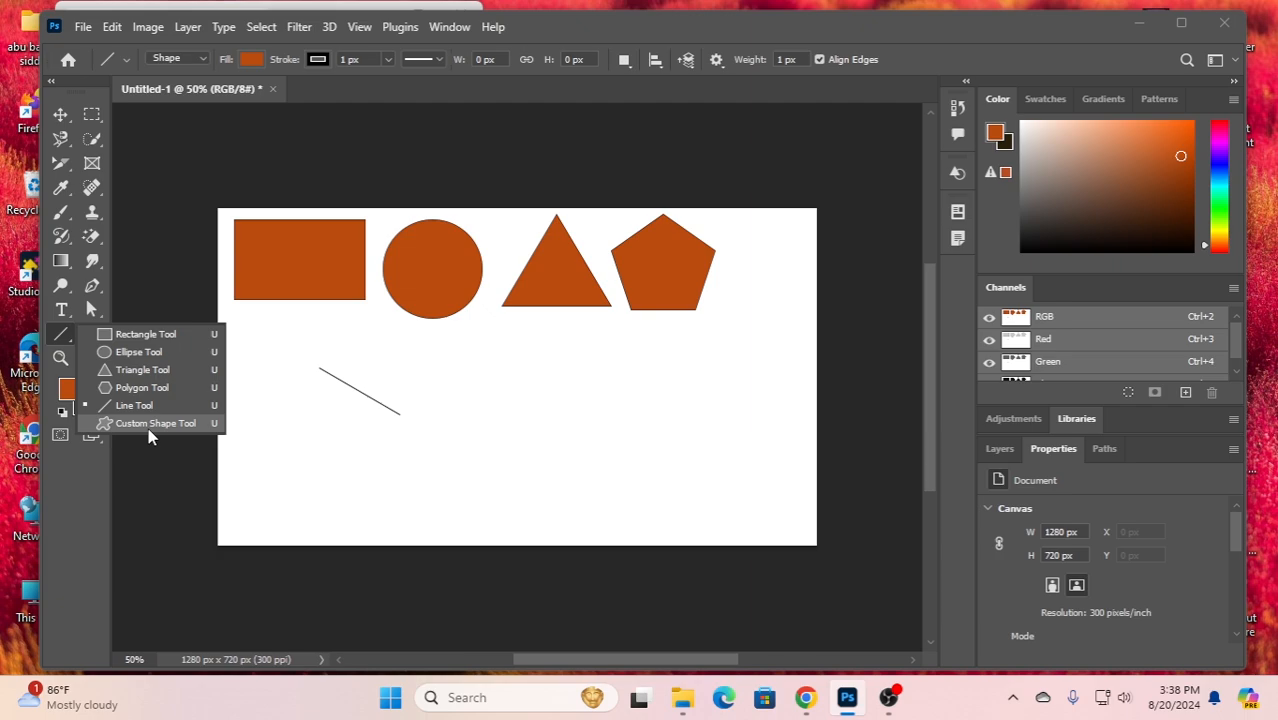
pyautogui.click(150, 424)
pyautogui.moveTo(491, 381); pyautogui.dragTo(616, 452)
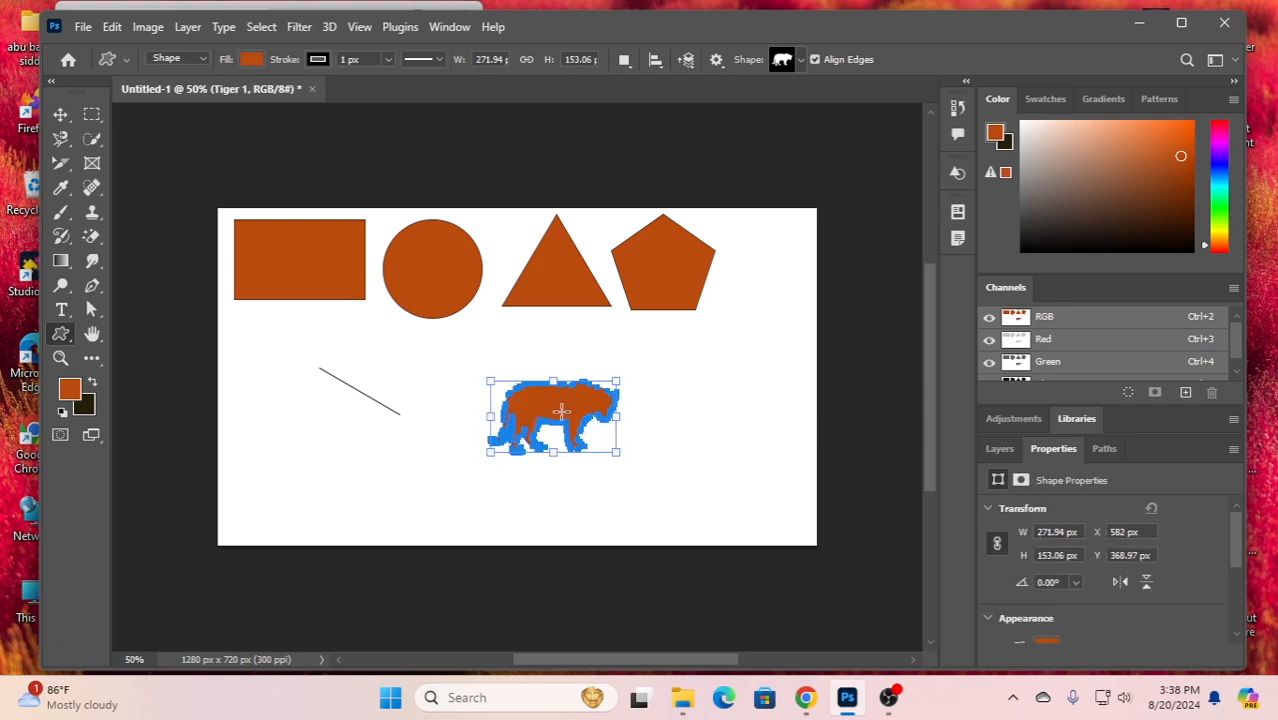
pyautogui.click(60, 114)
pyautogui.moveTo(585, 421); pyautogui.dragTo(546, 397)
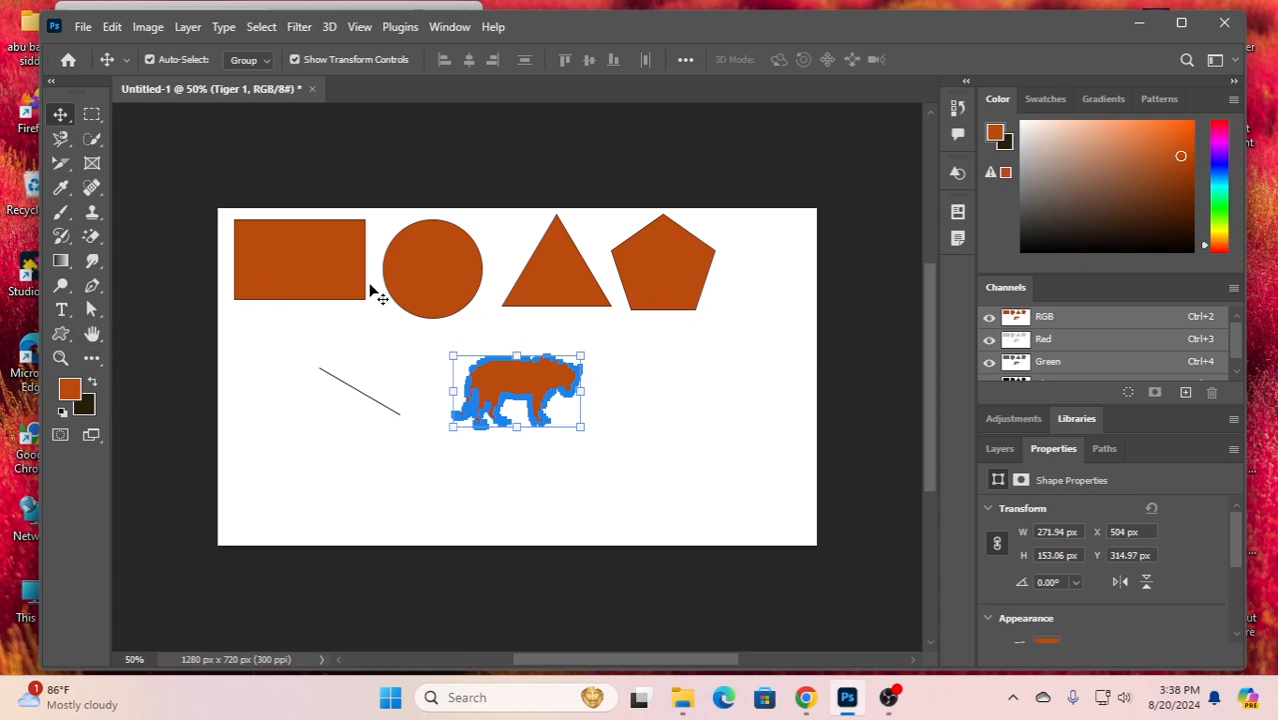
# Round the corners of the rectangle in the upper row of shapes and deselect it
pyautogui.click(305, 254)
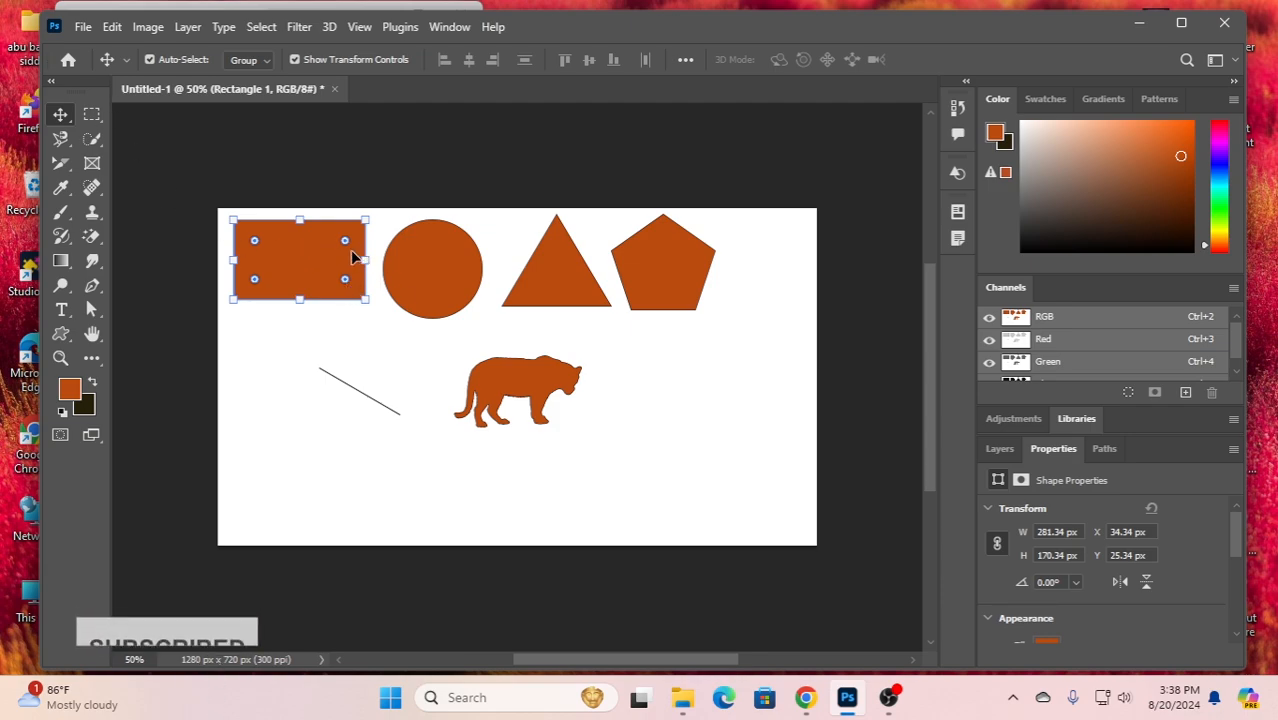
pyautogui.moveTo(347, 246); pyautogui.dragTo(341, 250)
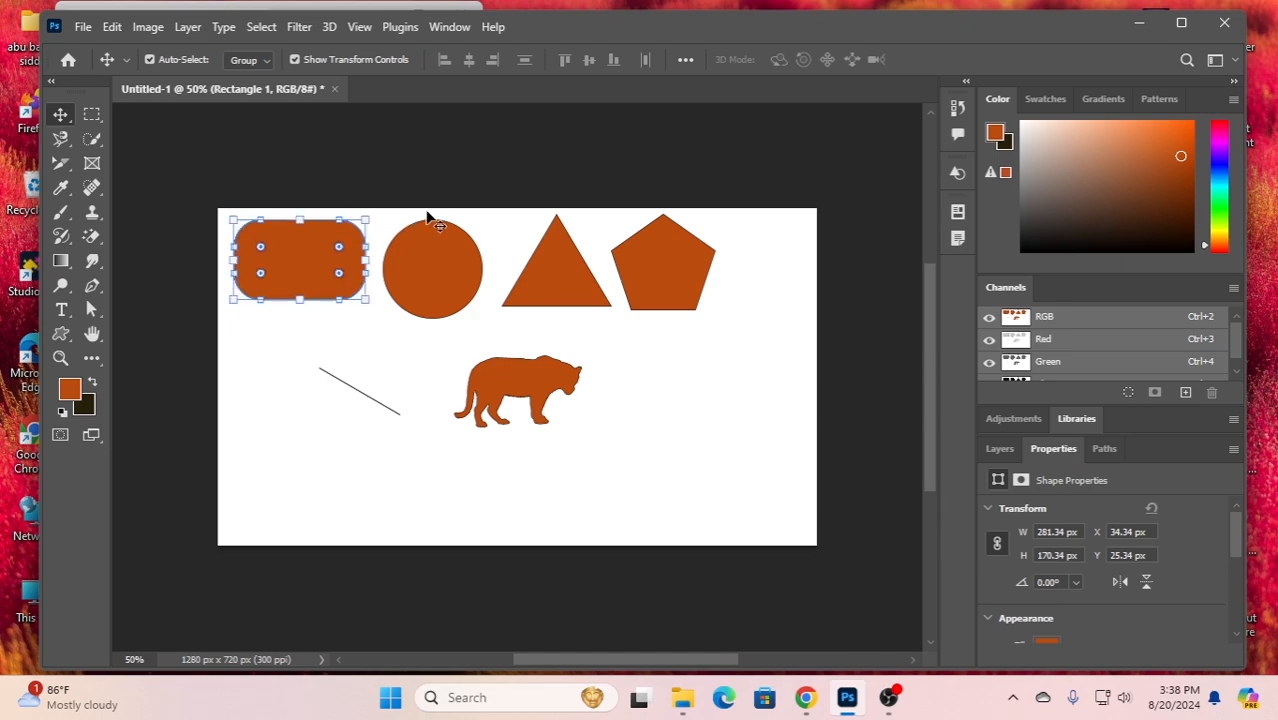
pyautogui.click(287, 340)
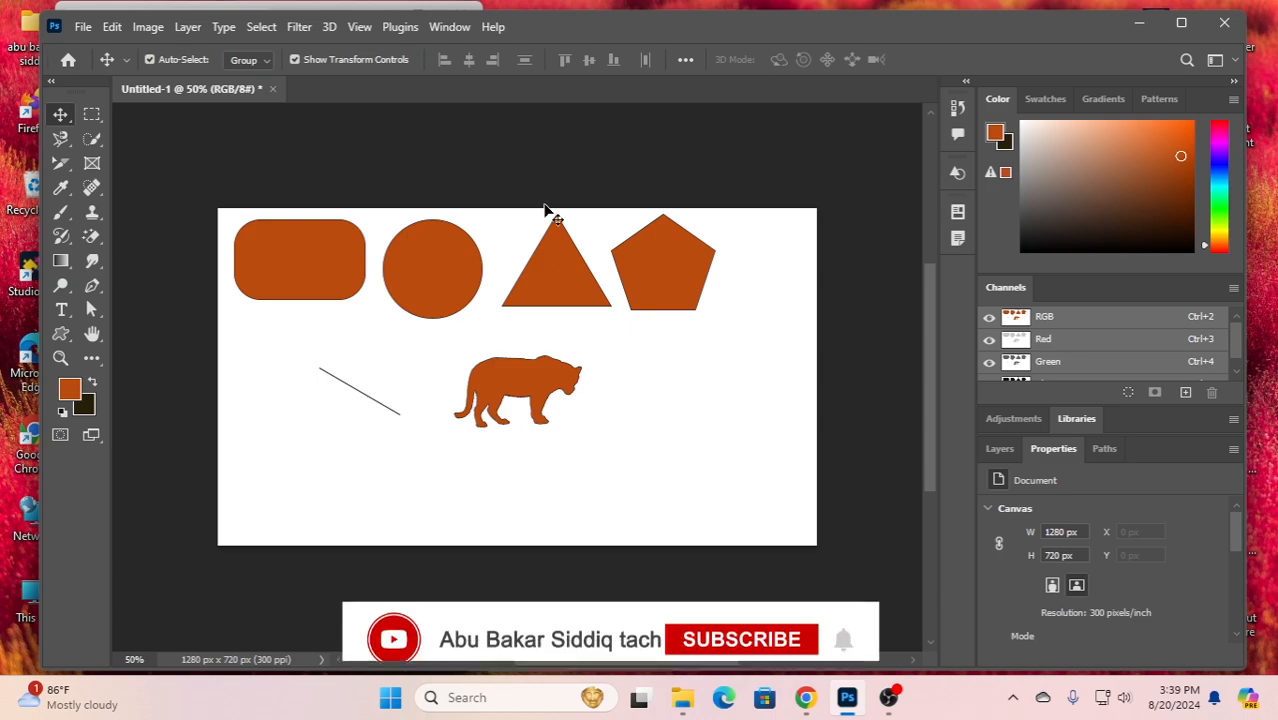
# Rotate the circle in the upper row by about -2.15° and apply the transform
pyautogui.click(432, 261)
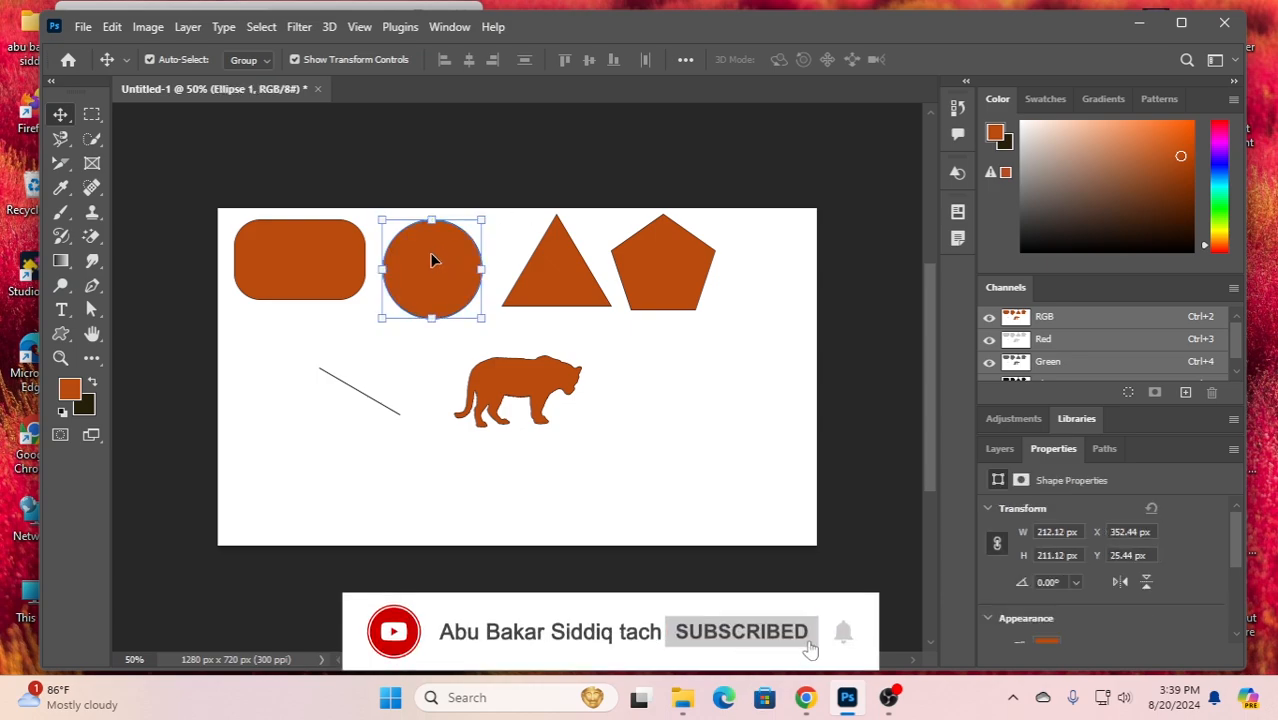
pyautogui.moveTo(489, 337); pyautogui.dragTo(491, 334)
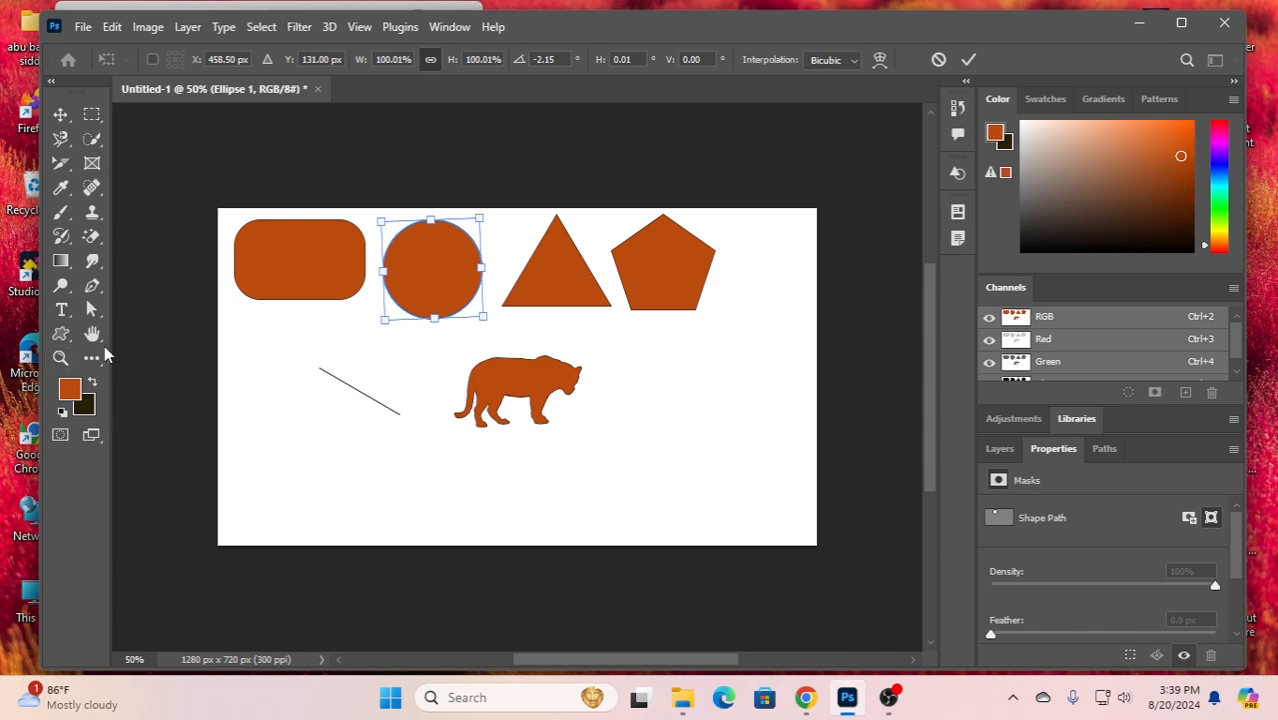
pyautogui.click(61, 334)
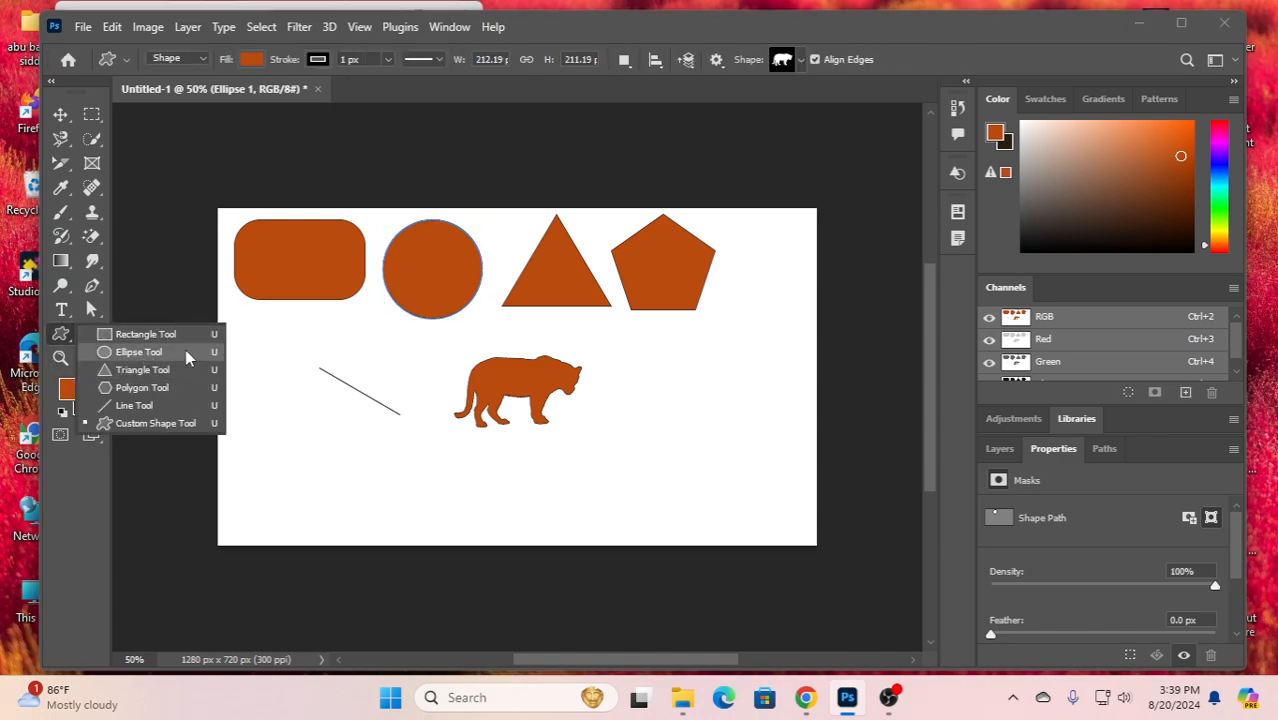
pyautogui.click(61, 115)
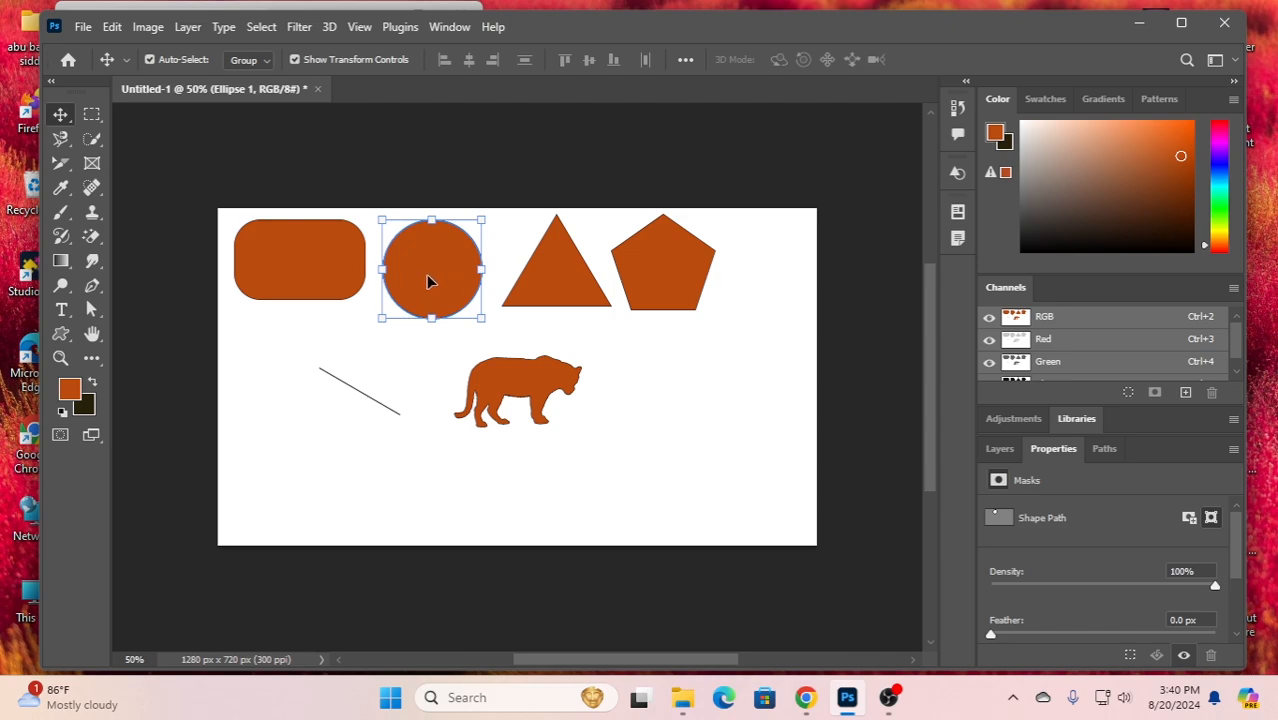
# Set the foreground colour to bright green, 32e325
pyautogui.click(70, 389)
pyautogui.click(852, 513)
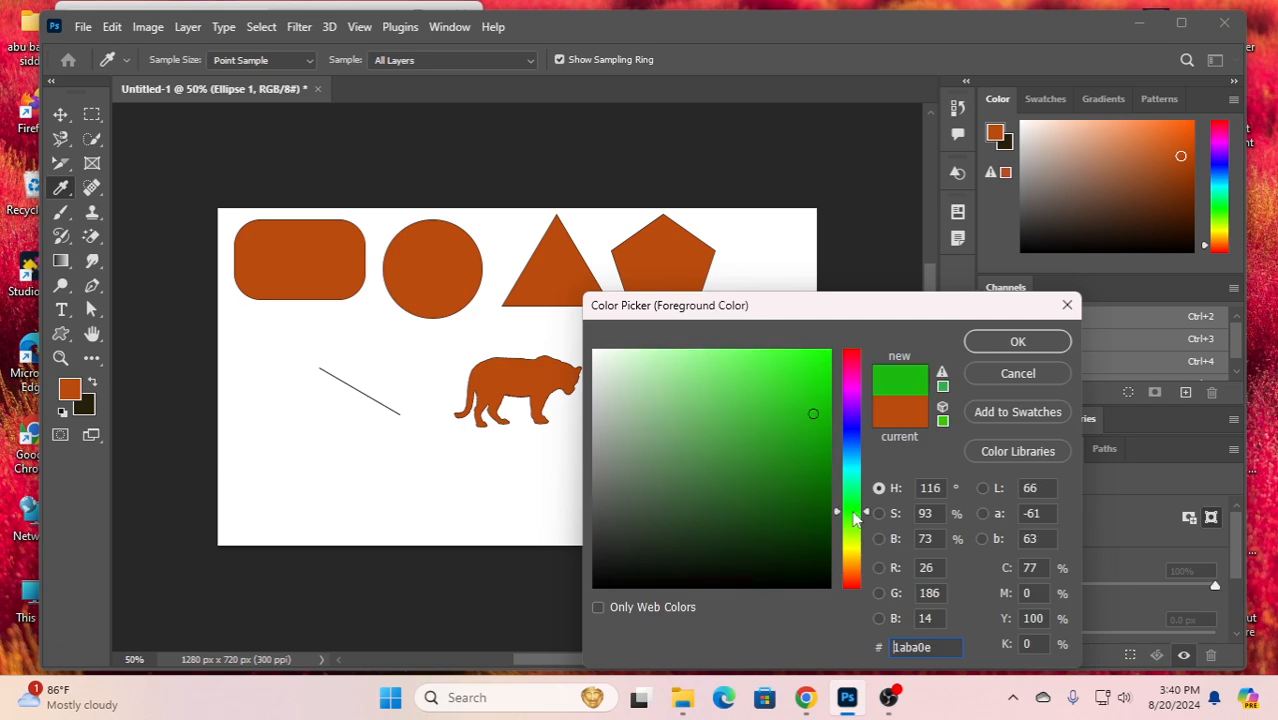
pyautogui.click(792, 375)
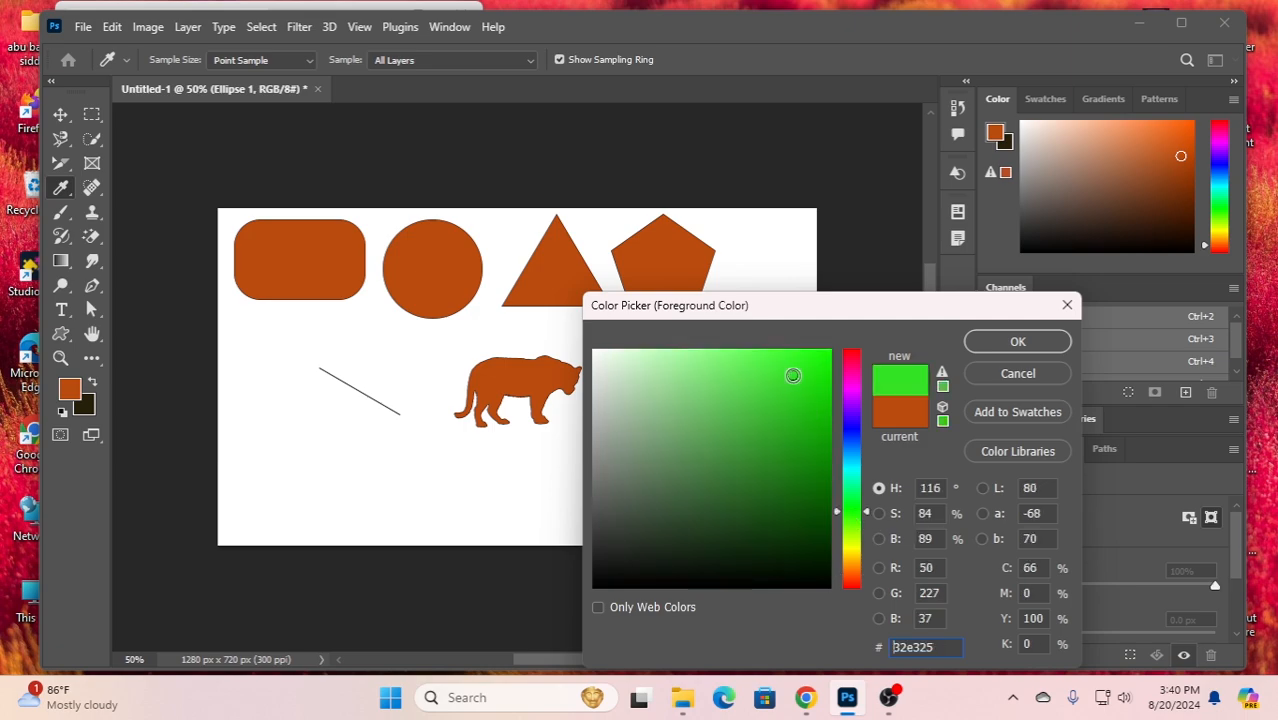
pyautogui.click(1017, 343)
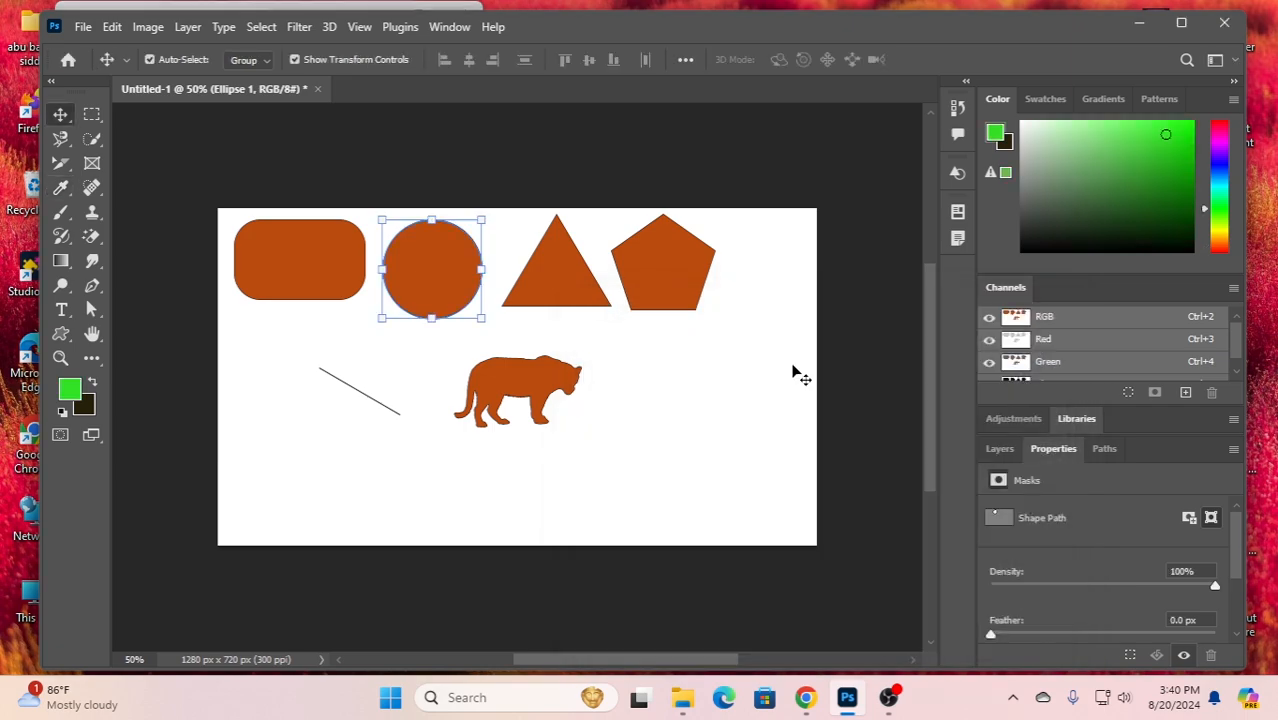
# Draw an ellipse about 222 by 207 px below the rounded rectangle and locate its layer in the layer stack
pyautogui.click(448, 287)
pyautogui.click(60, 334)
pyautogui.click(138, 350)
pyautogui.moveTo(250, 391); pyautogui.dragTo(352, 487)
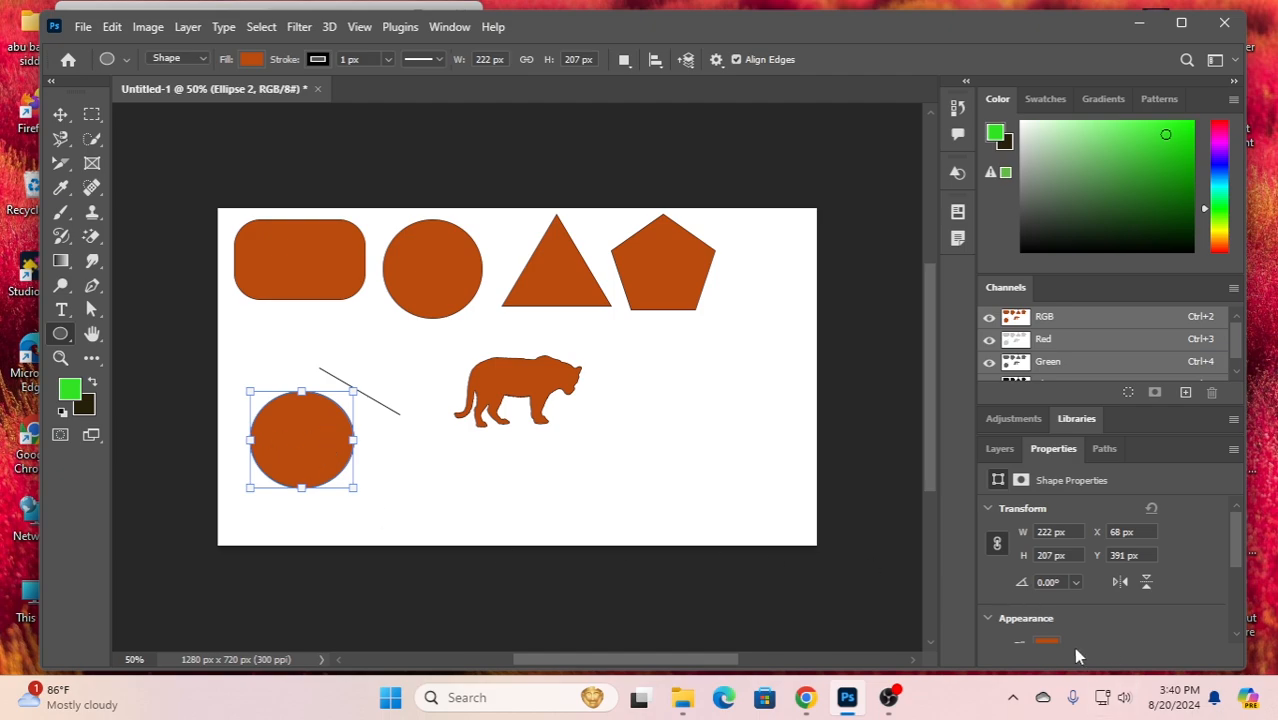
pyautogui.click(999, 449)
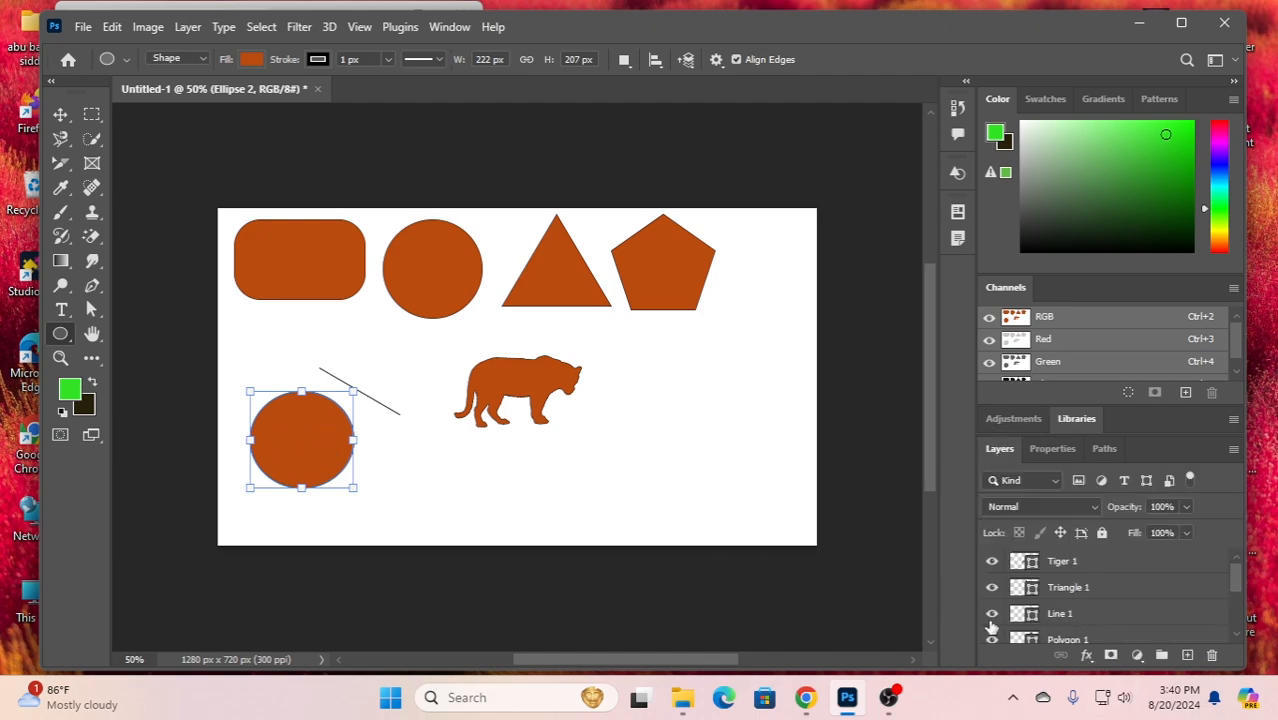
pyautogui.scroll(-3, 1092, 607)
pyautogui.scroll(2, 1056, 604)
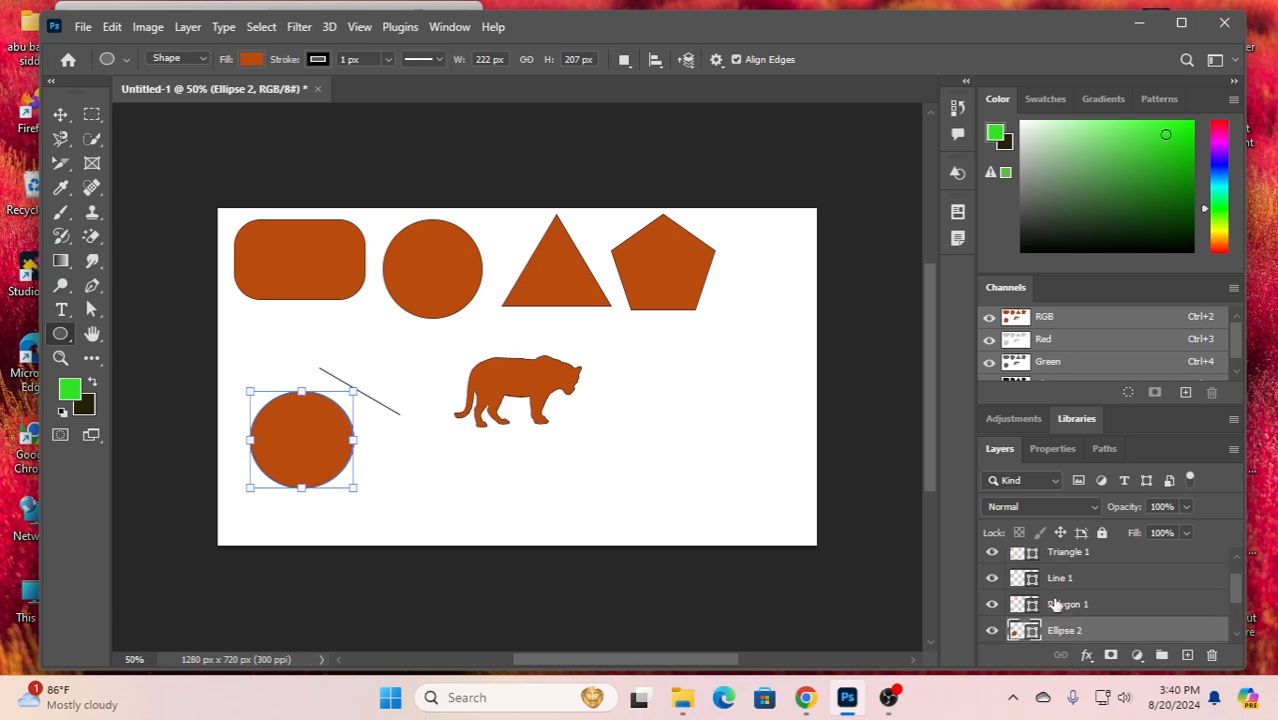
pyautogui.scroll(-1, 1056, 604)
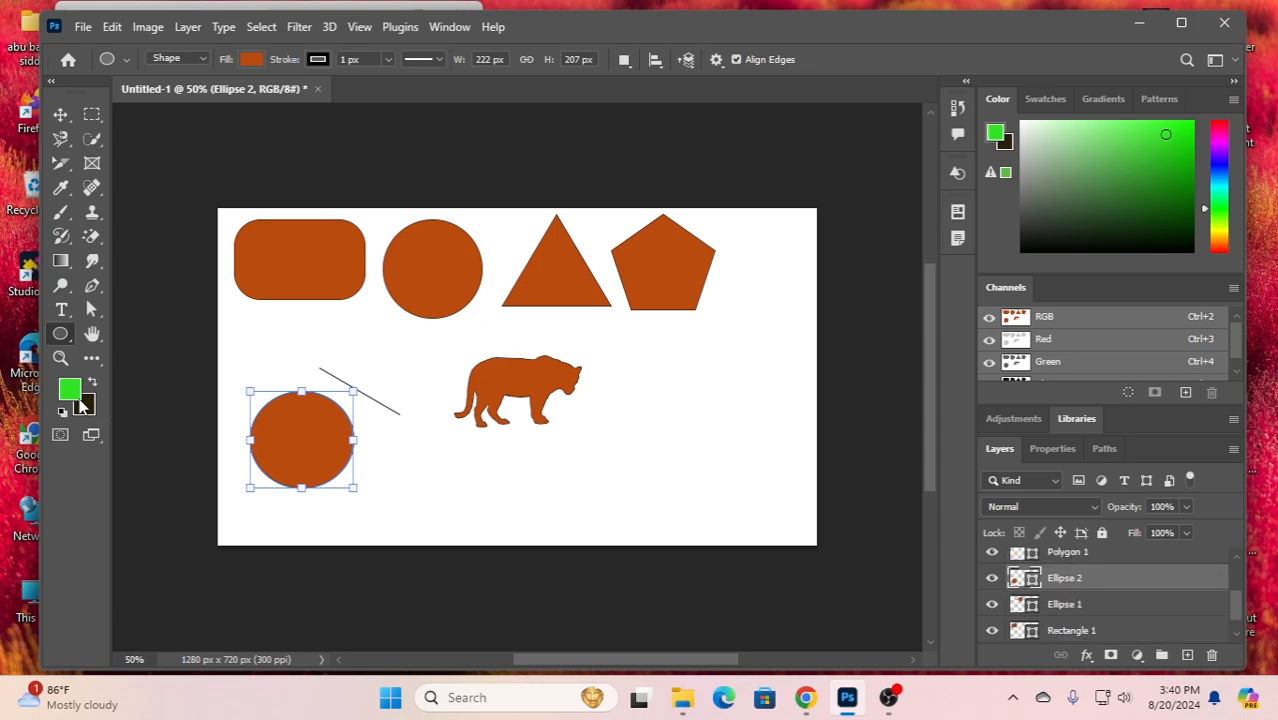
# Add another ellipse of the same size overlapping the lower one, and draw a flat ellipse about 550 by 29 px below the tiger
pyautogui.click(322, 431)
pyautogui.click(581, 270)
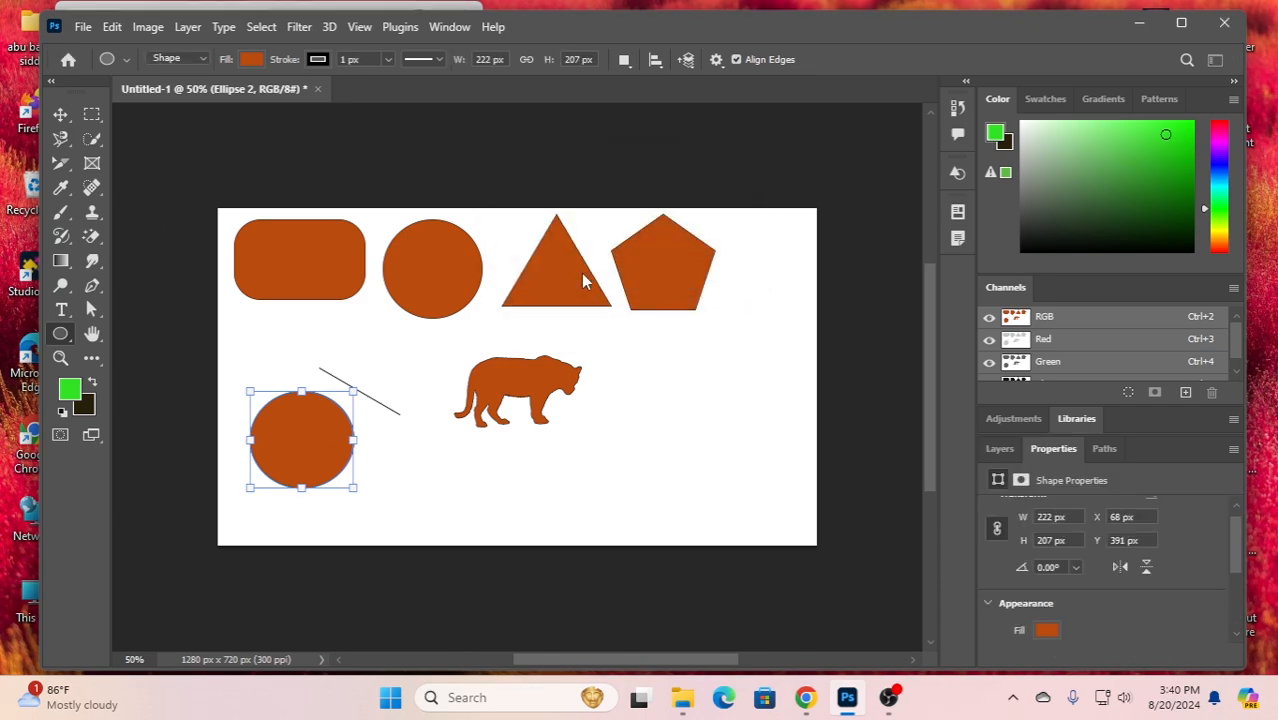
pyautogui.moveTo(388, 471); pyautogui.dragTo(647, 458)
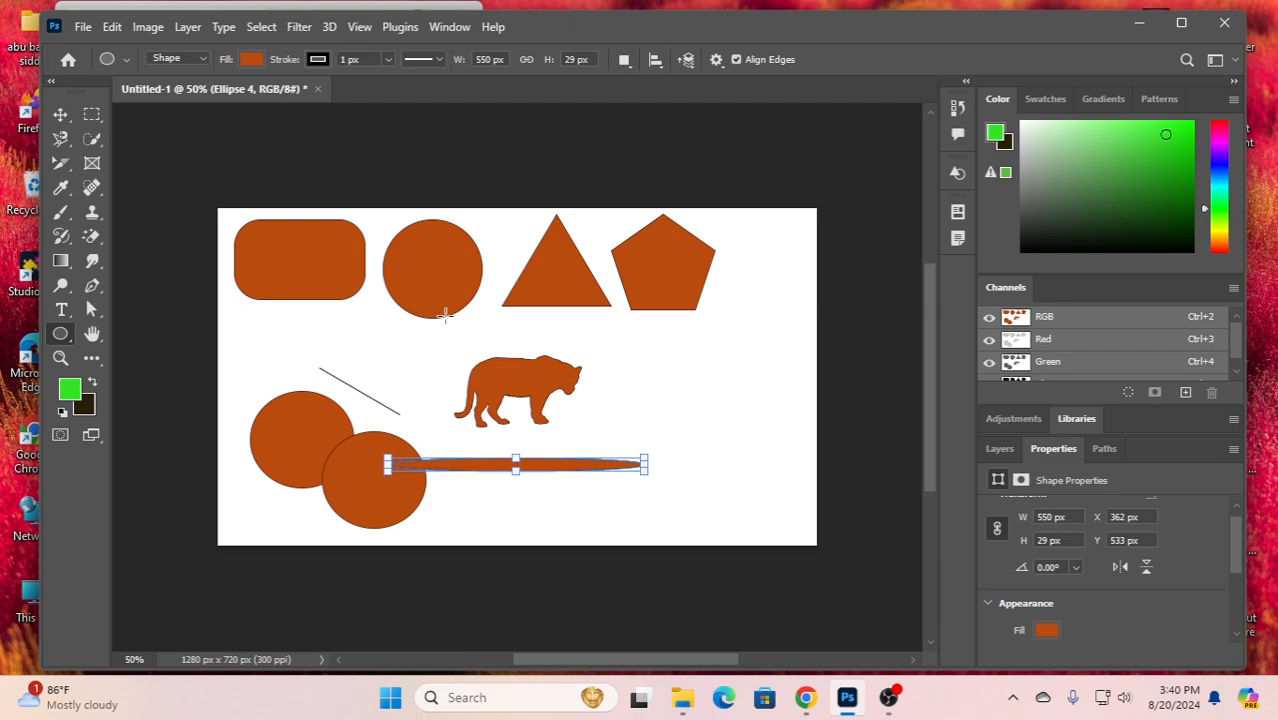
pyautogui.click(70, 389)
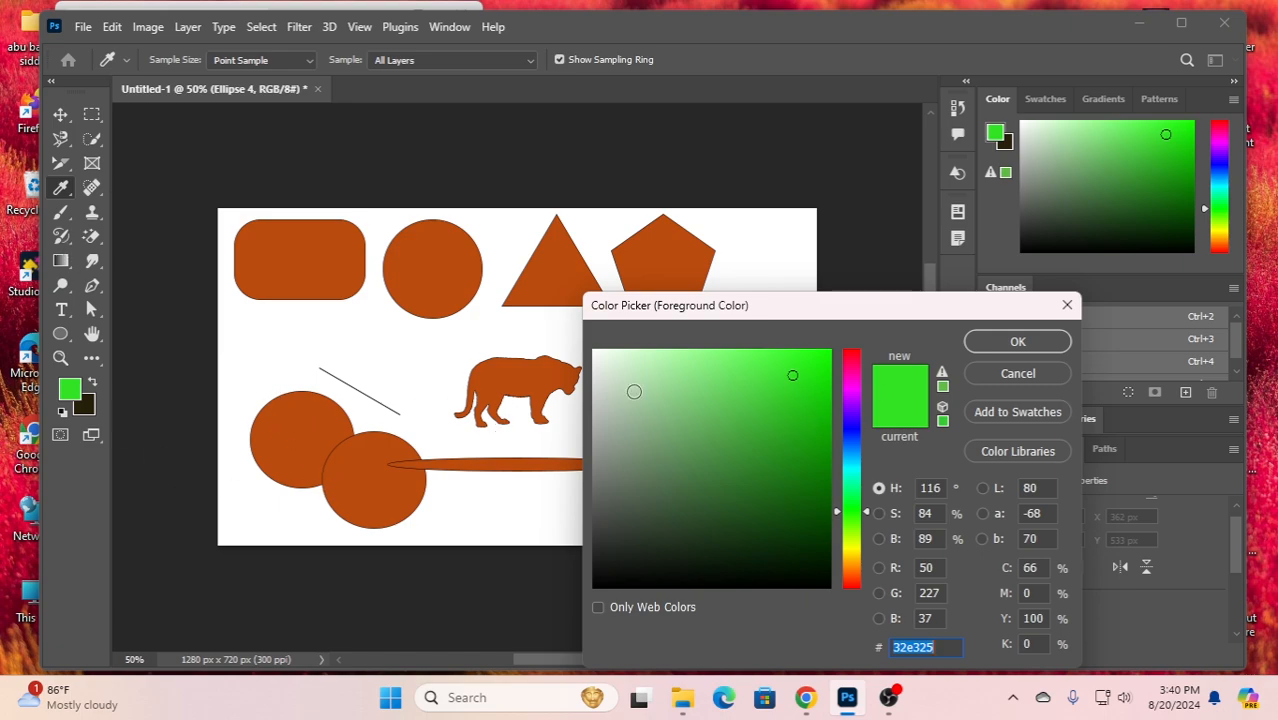
pyautogui.click(306, 424)
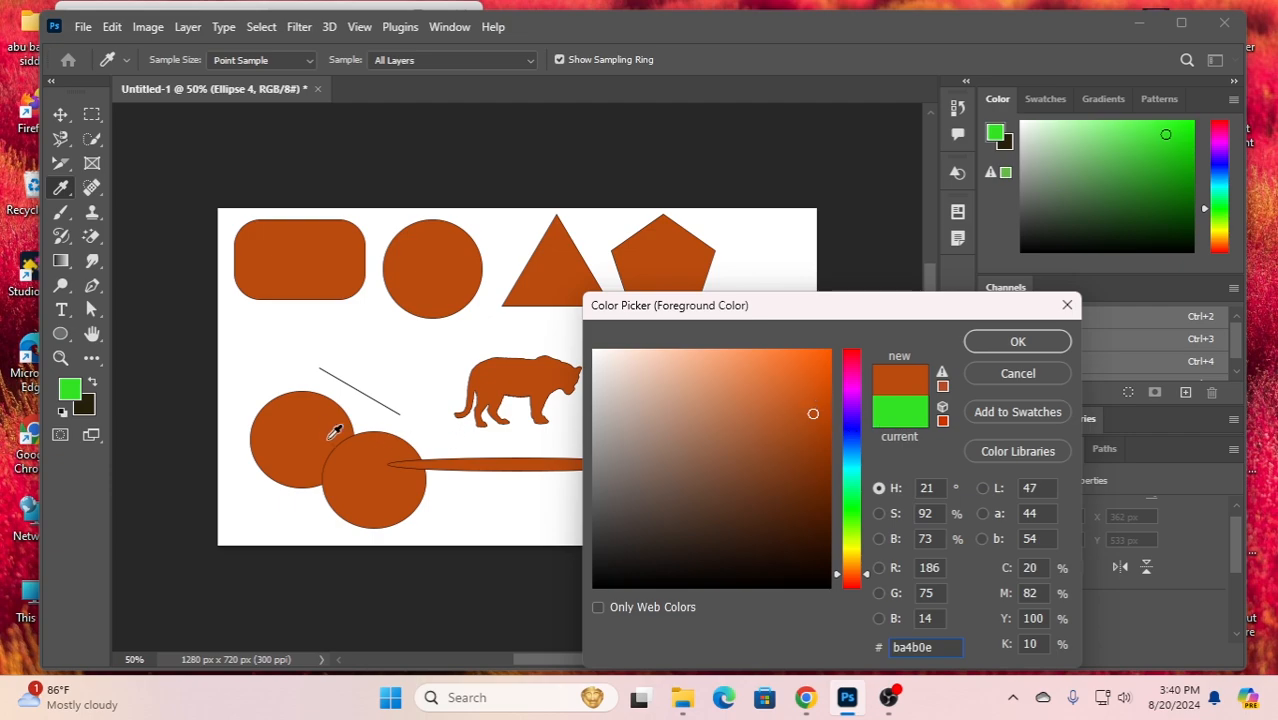
pyautogui.click(1066, 306)
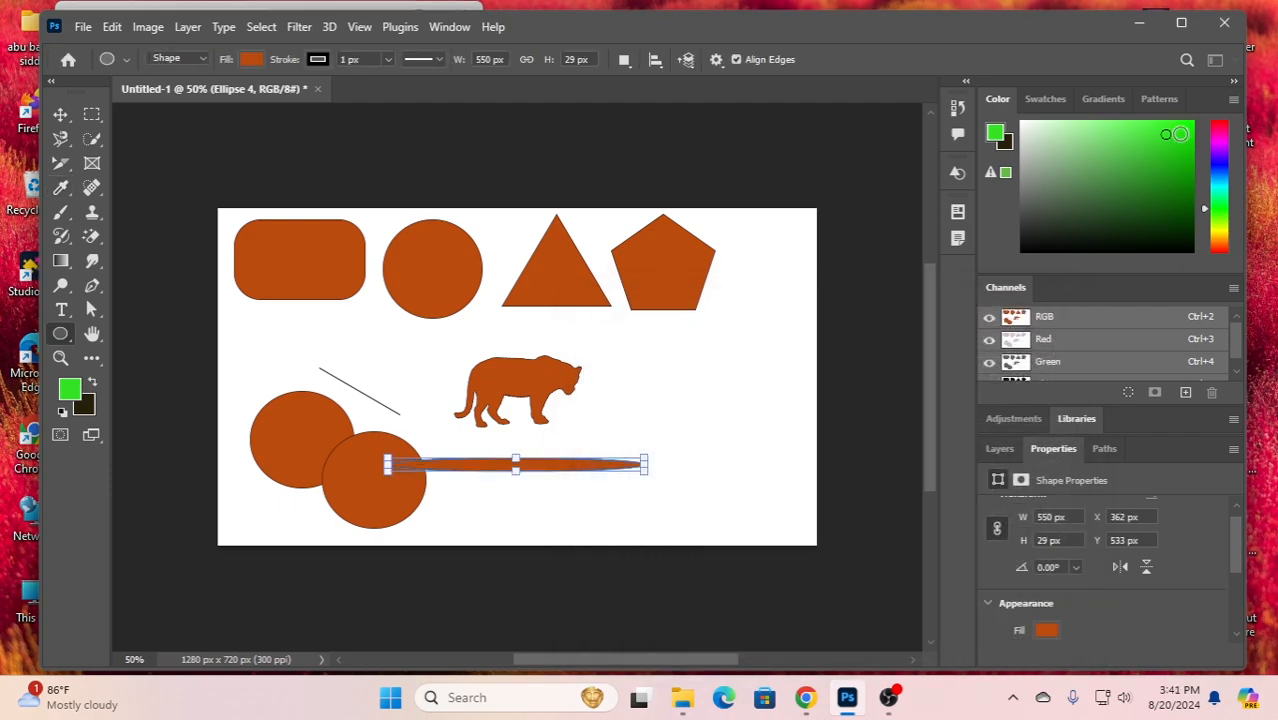
# Change the foreground colour to a darker green, 299620, and draw a thin vertical ellipse about 6 by 65 px under the flat ellipse
pyautogui.click(1157, 175)
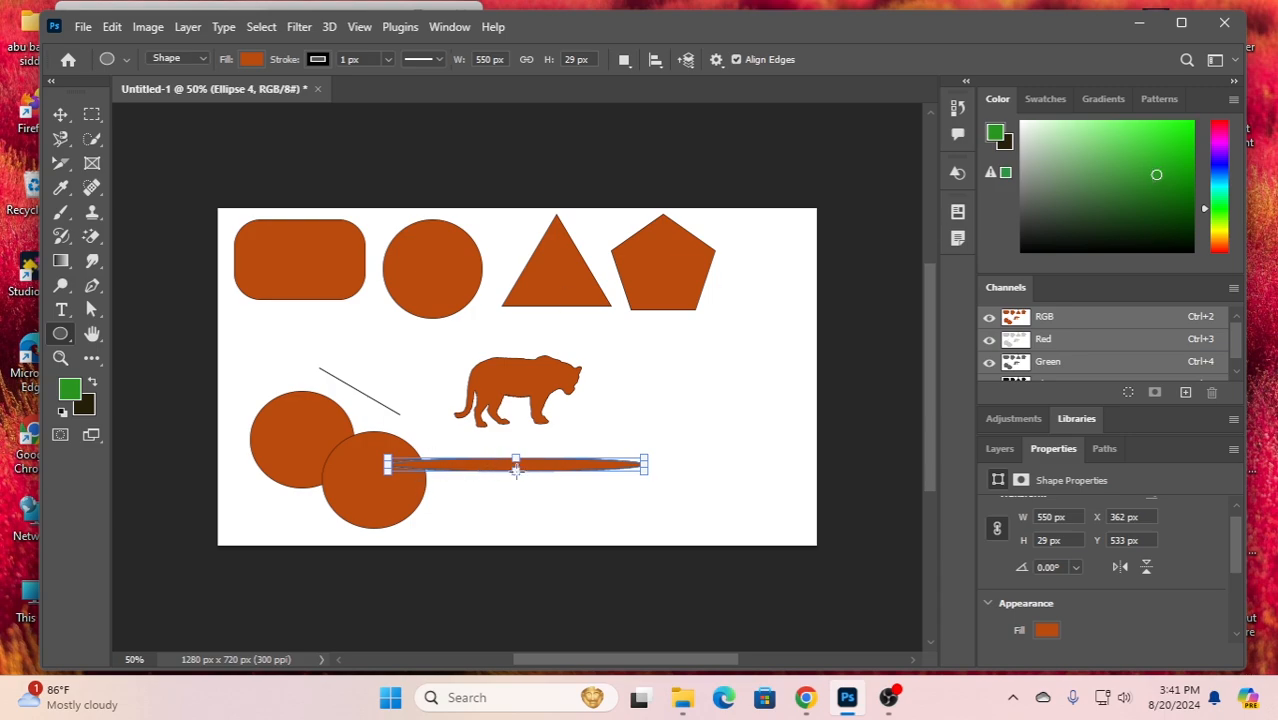
pyautogui.moveTo(516, 468); pyautogui.dragTo(520, 501)
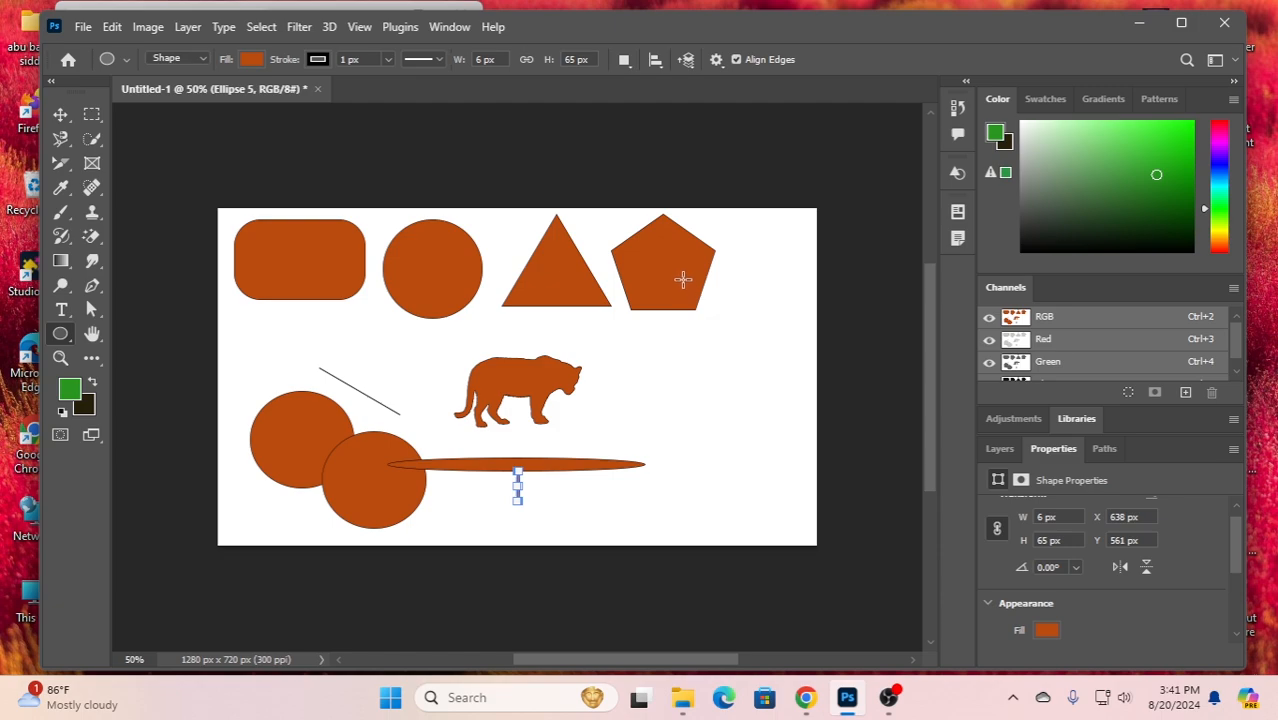
# Round the corners of the pentagon
pyautogui.press('v')
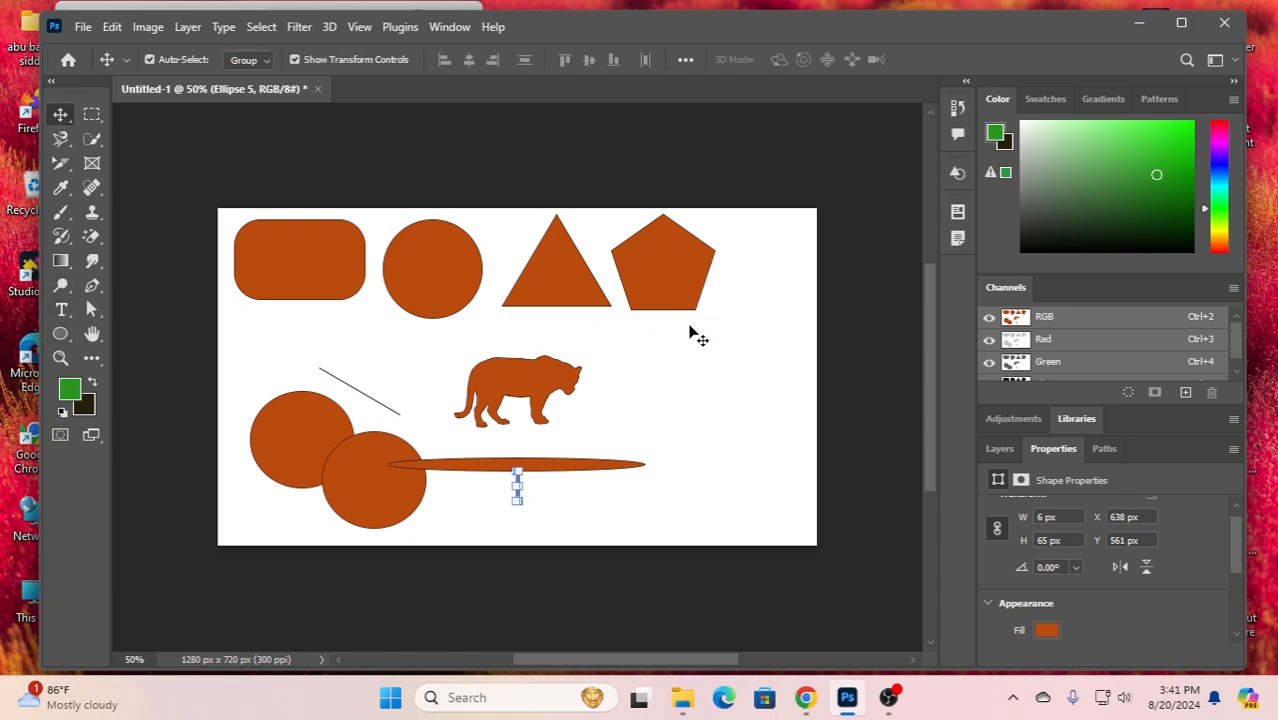
pyautogui.click(655, 285)
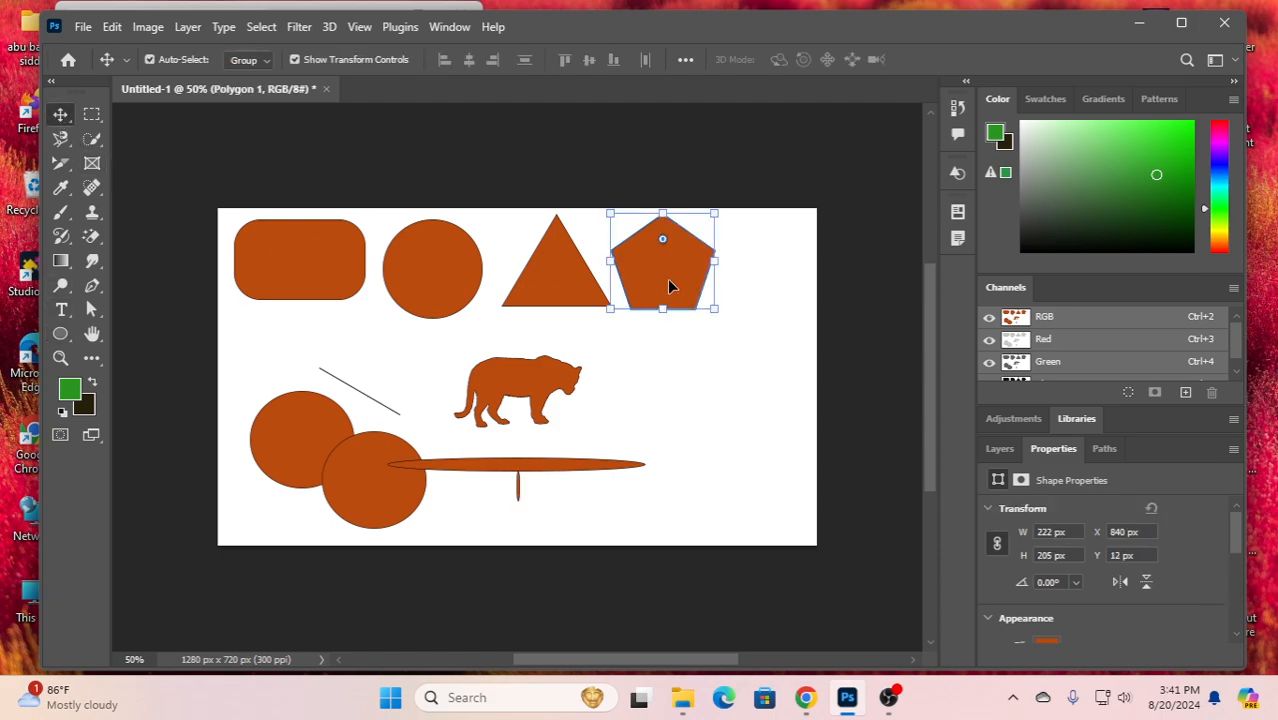
pyautogui.moveTo(663, 240)
pyautogui.mouseDown()
pyautogui.moveTo(667, 266)
pyautogui.moveTo(662, 240)
pyautogui.mouseUp()
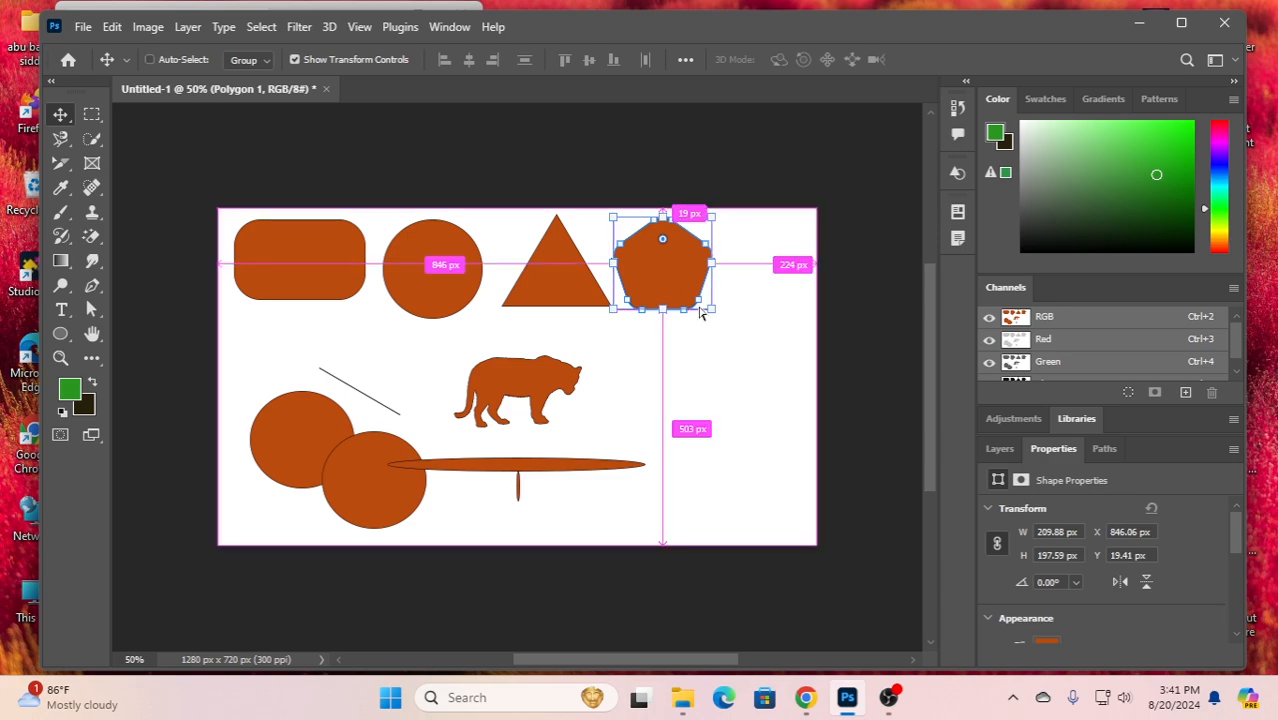
# Fill the pentagon with the dark brown background colour, and refill it with the green foreground colour
pyautogui.hotkey('ctrl', 'BackSpace')
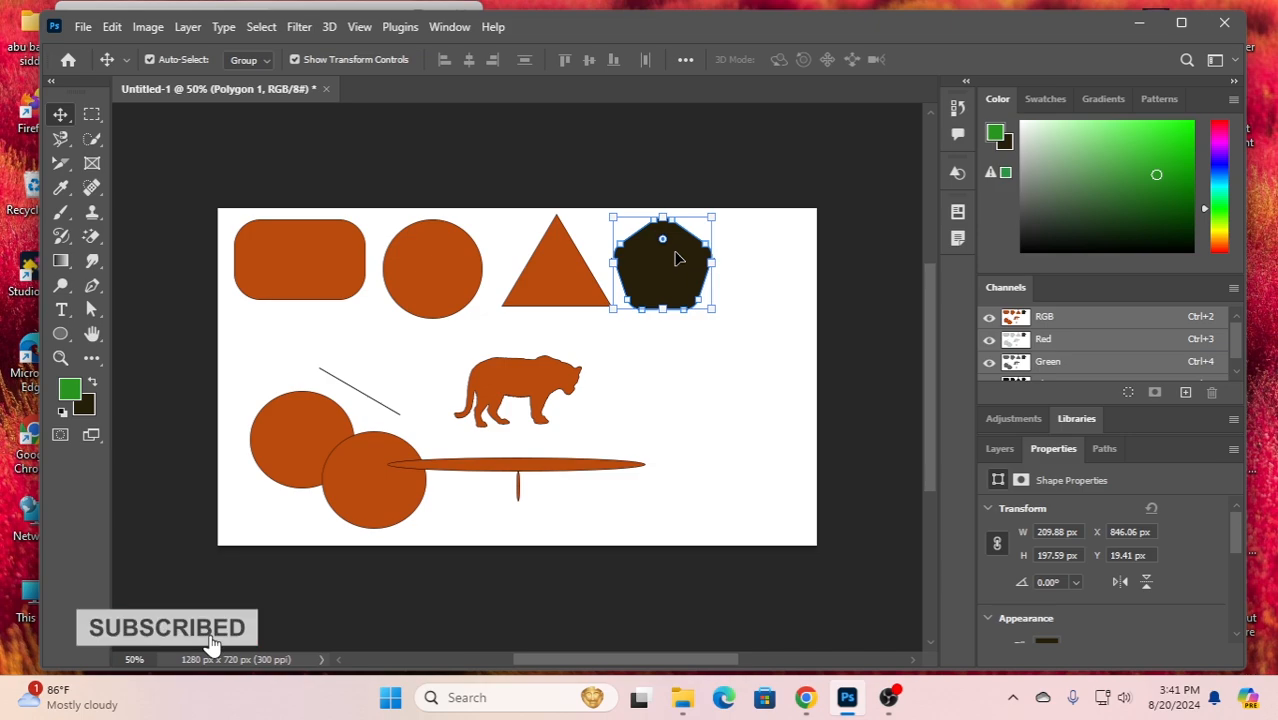
pyautogui.click(84, 408)
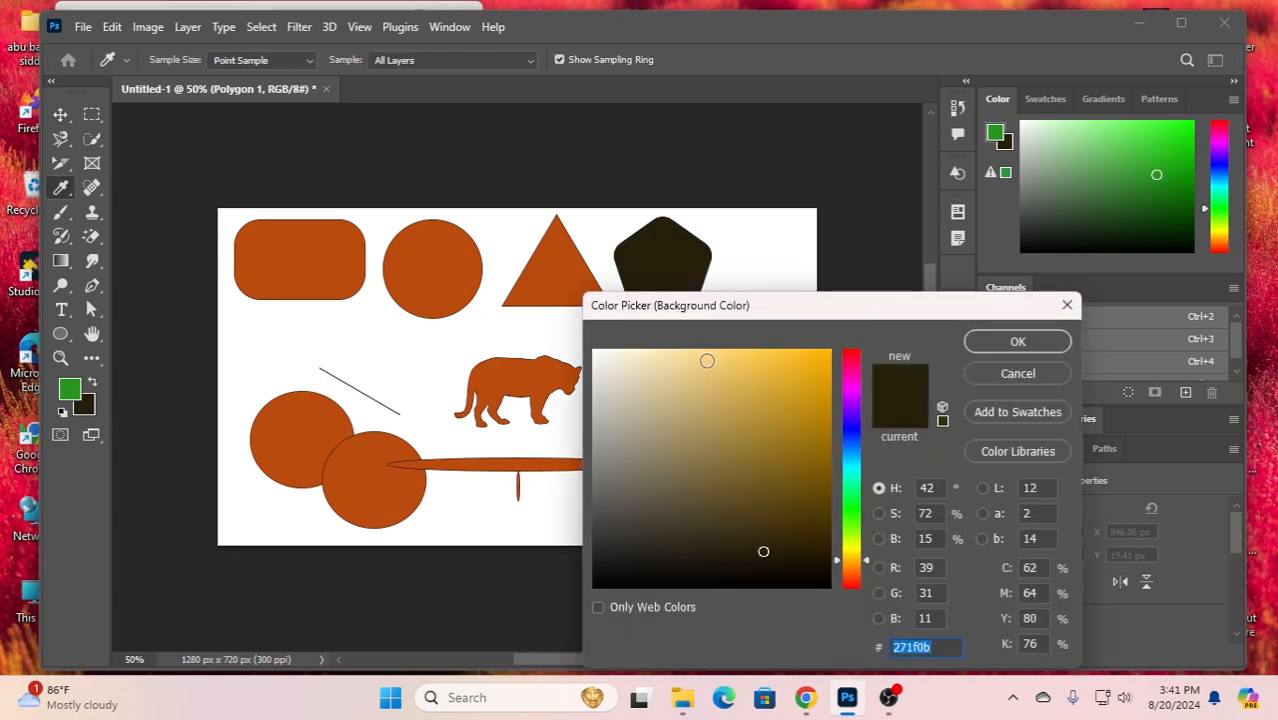
pyautogui.click(1017, 342)
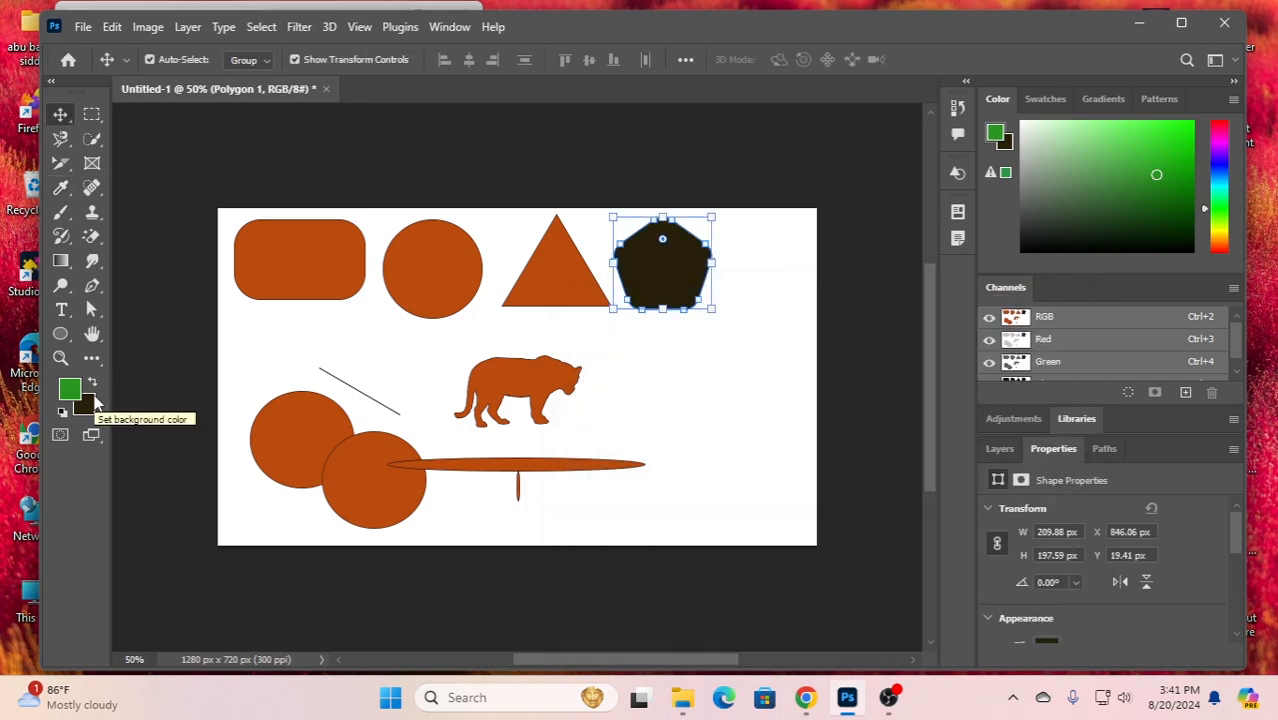
pyautogui.hotkey('alt', 'BackSpace')
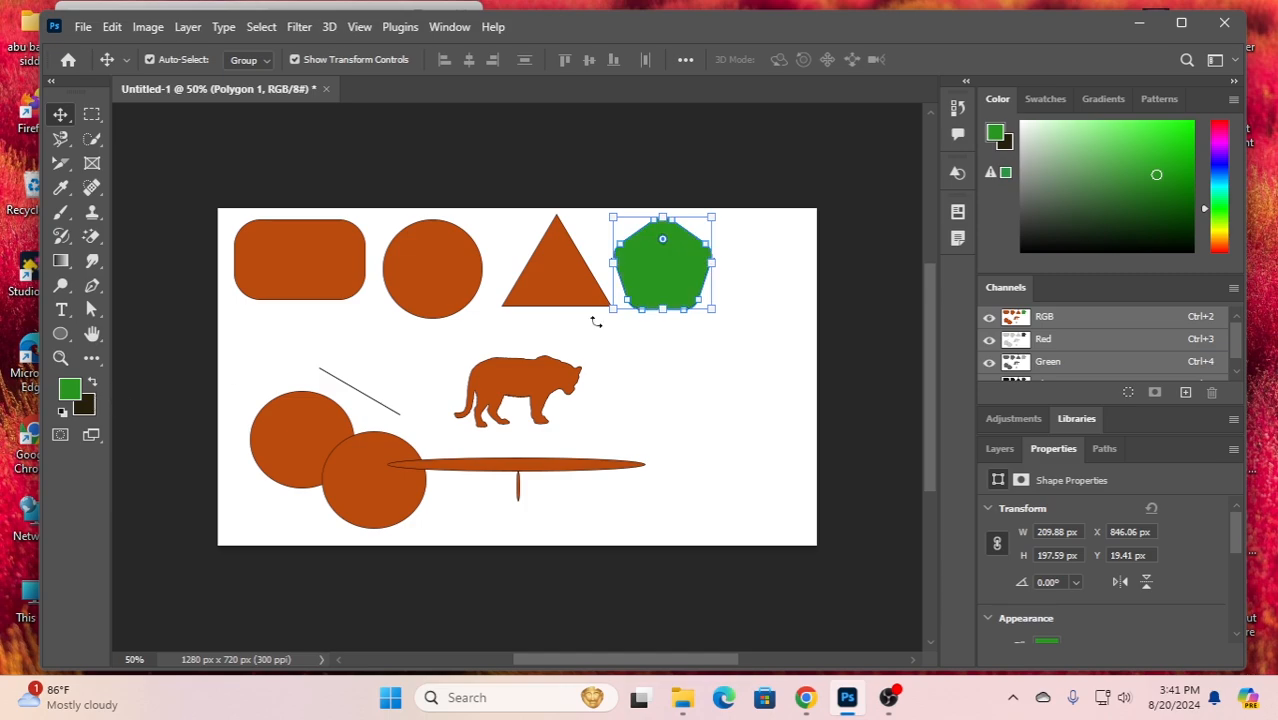
# Set the background colour to blue, 2816d8, and fill the triangle with it
pyautogui.click(85, 405)
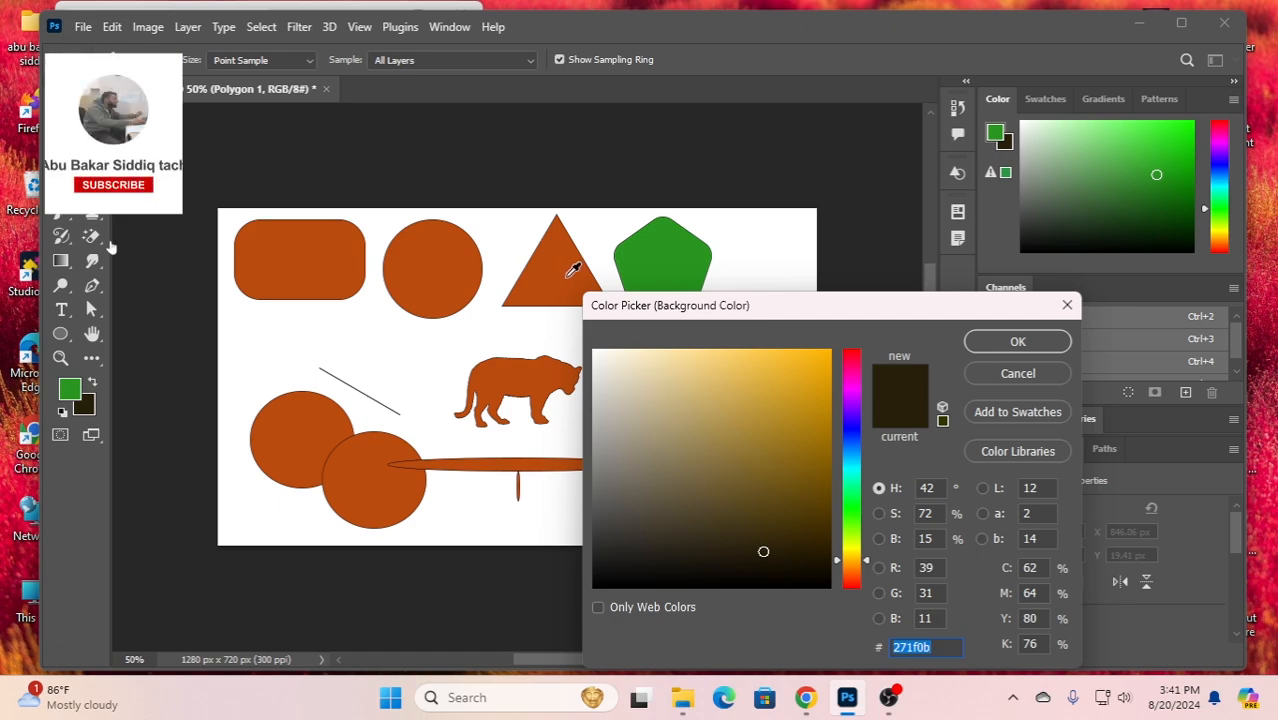
pyautogui.click(850, 424)
pyautogui.click(807, 385)
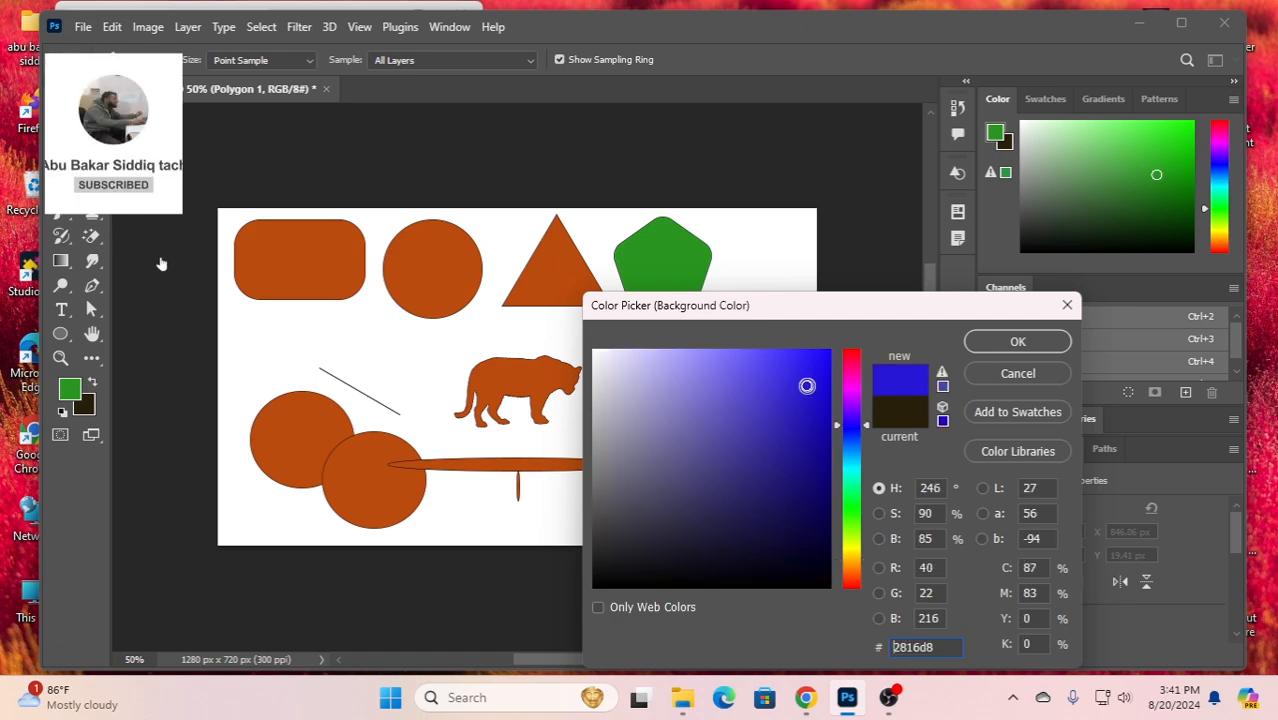
pyautogui.click(1021, 343)
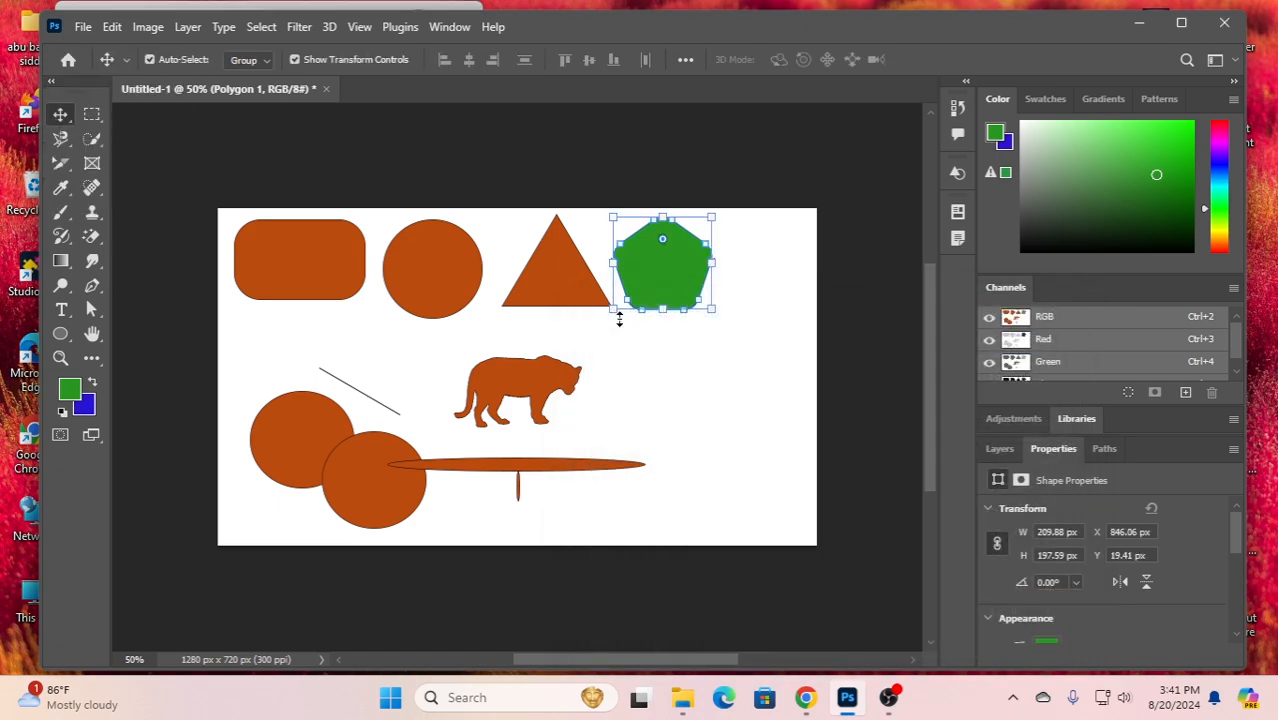
pyautogui.click(560, 273)
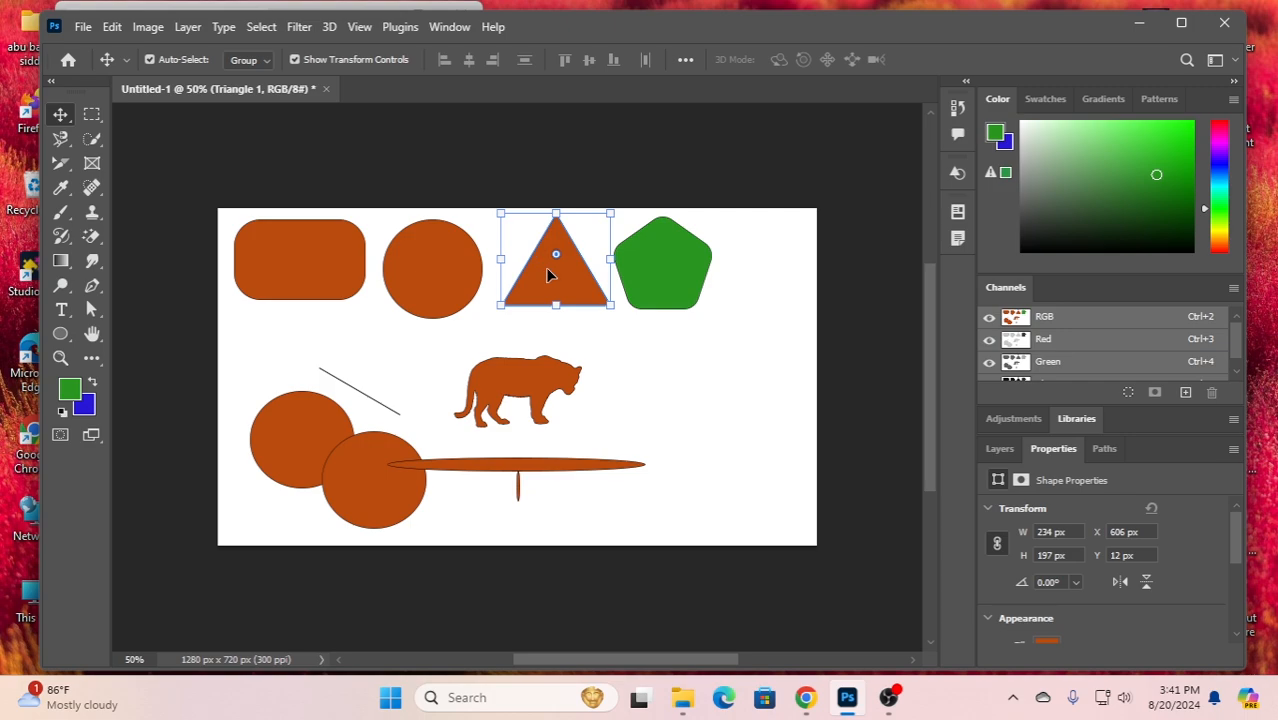
pyautogui.hotkey('ctrl', 'BackSpace')
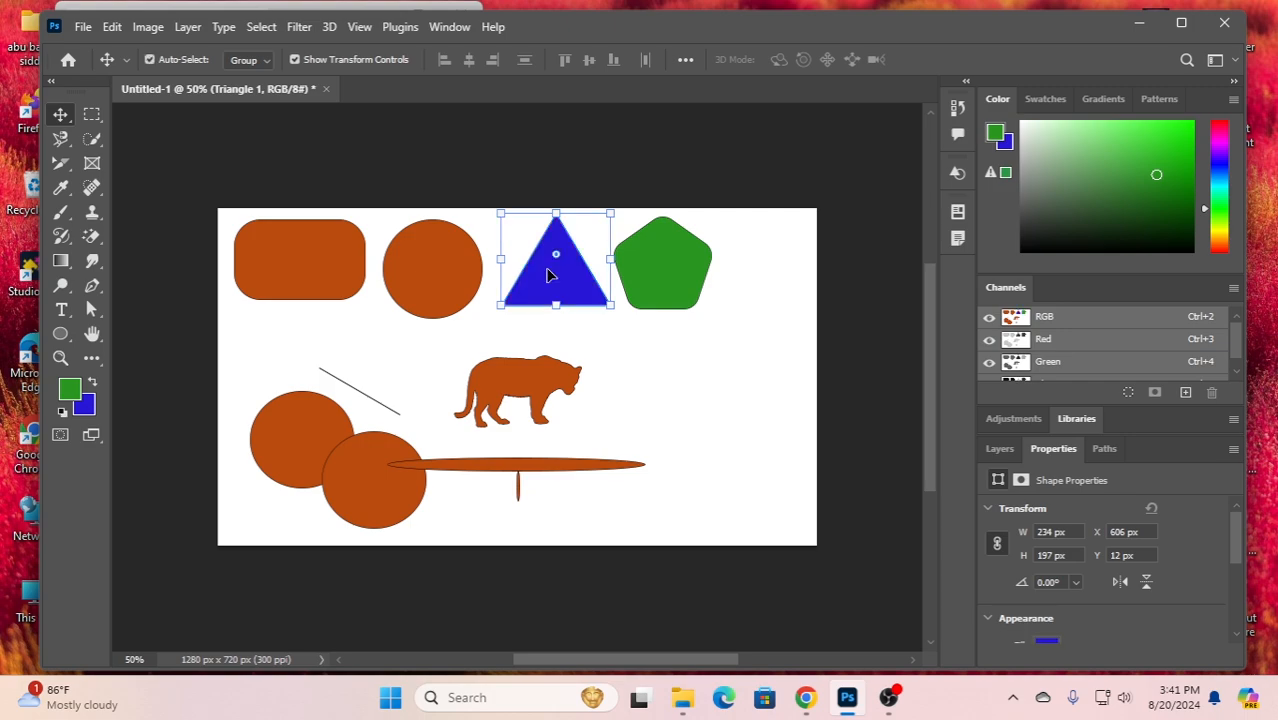
# Set the foreground colour to dark green, 08451b, and fill the circle beside the rounded rectangle with the blue background colour
pyautogui.click(446, 285)
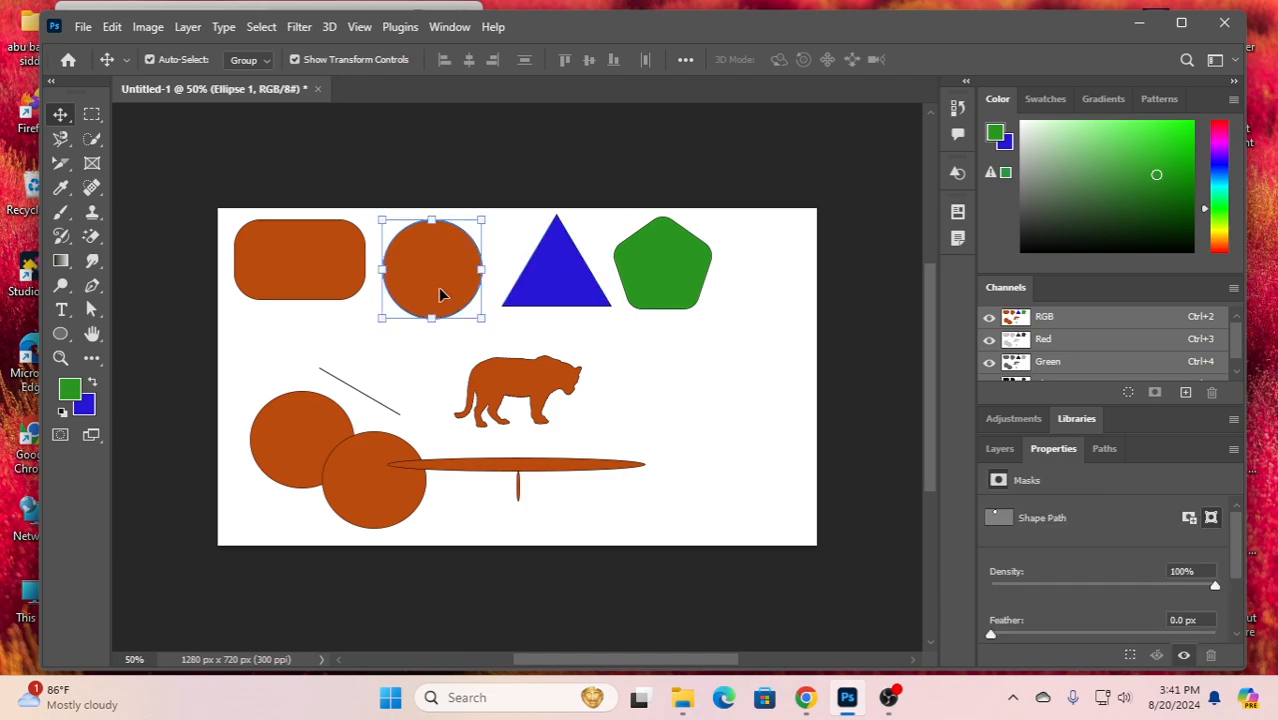
pyautogui.click(69, 392)
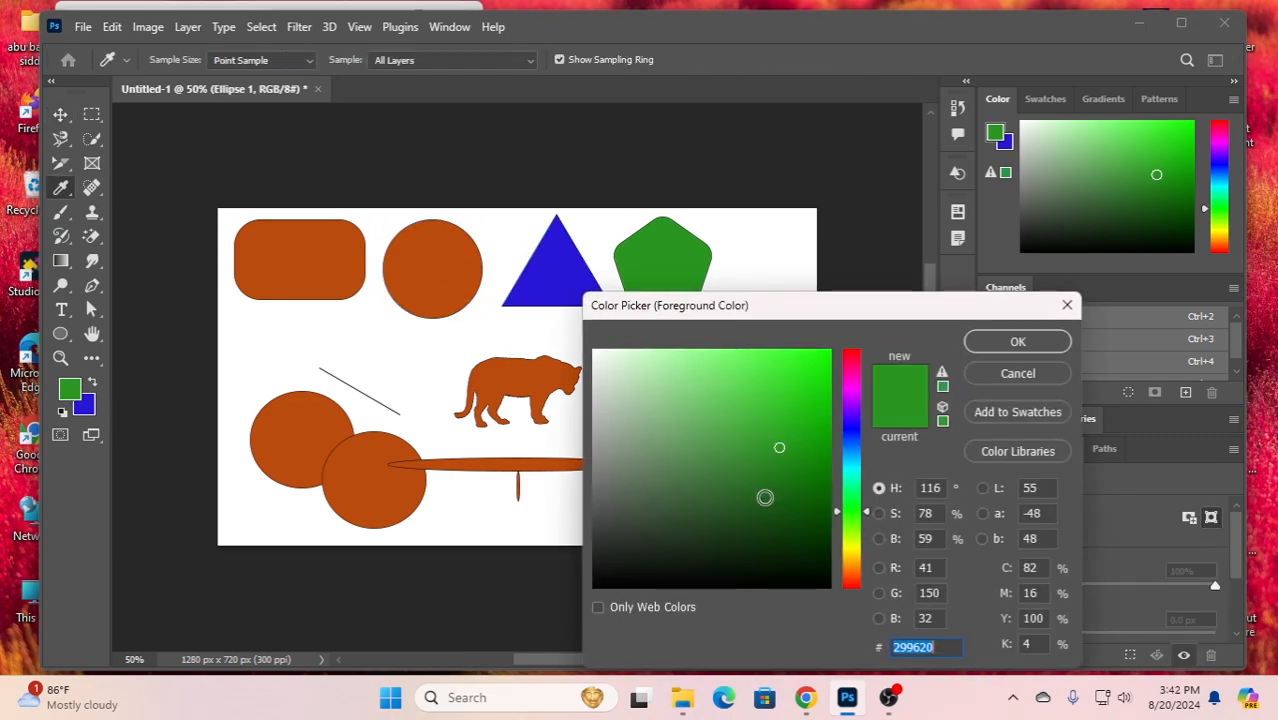
pyautogui.click(854, 572)
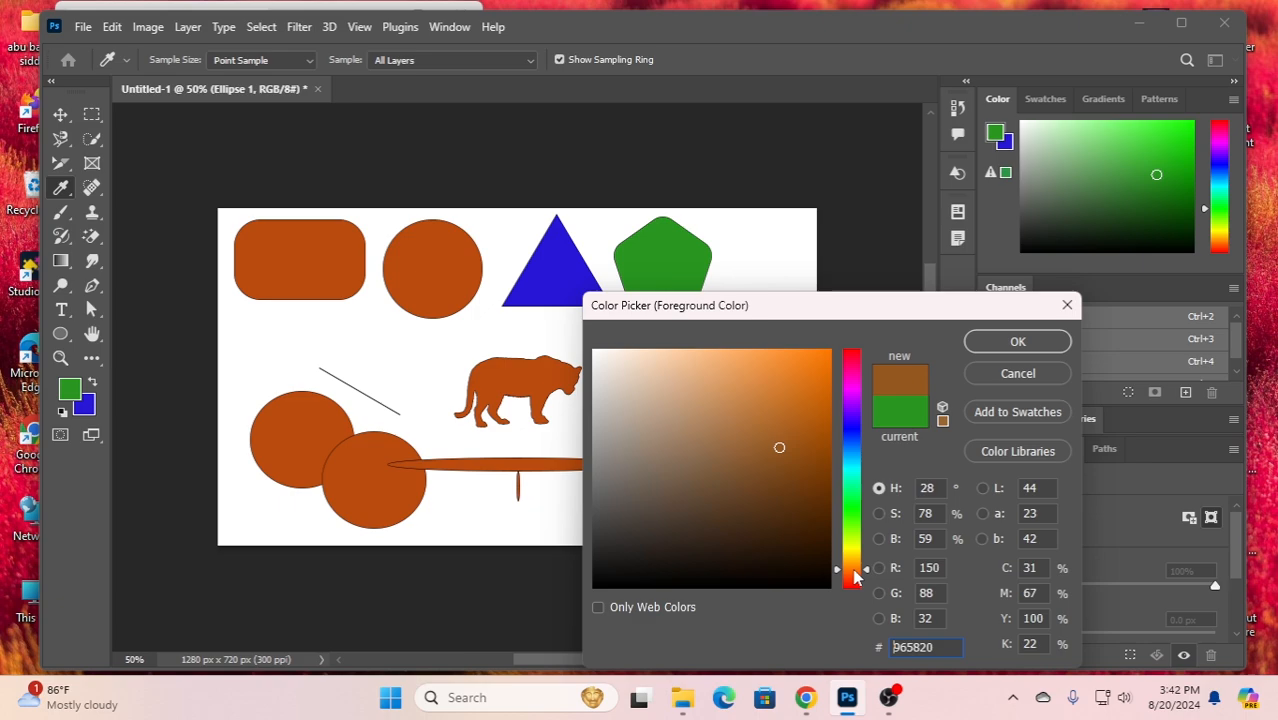
pyautogui.click(853, 497)
pyautogui.click(787, 499)
pyautogui.click(802, 523)
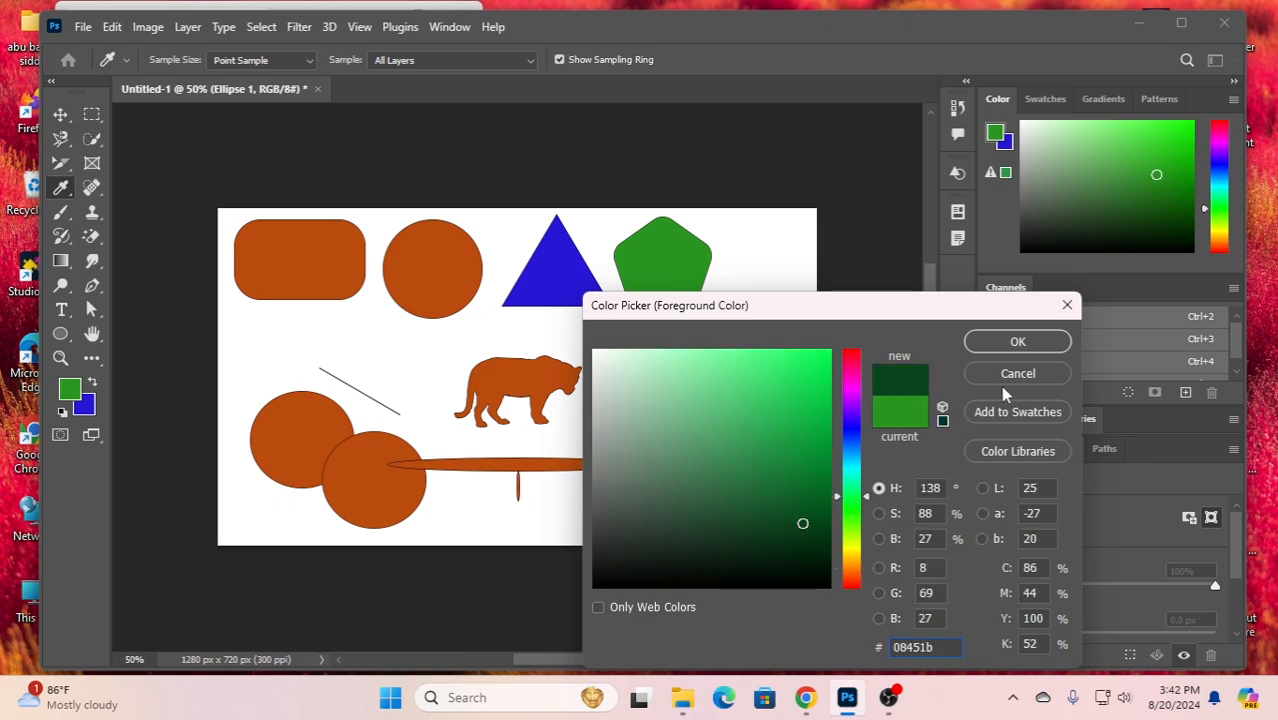
pyautogui.click(1026, 344)
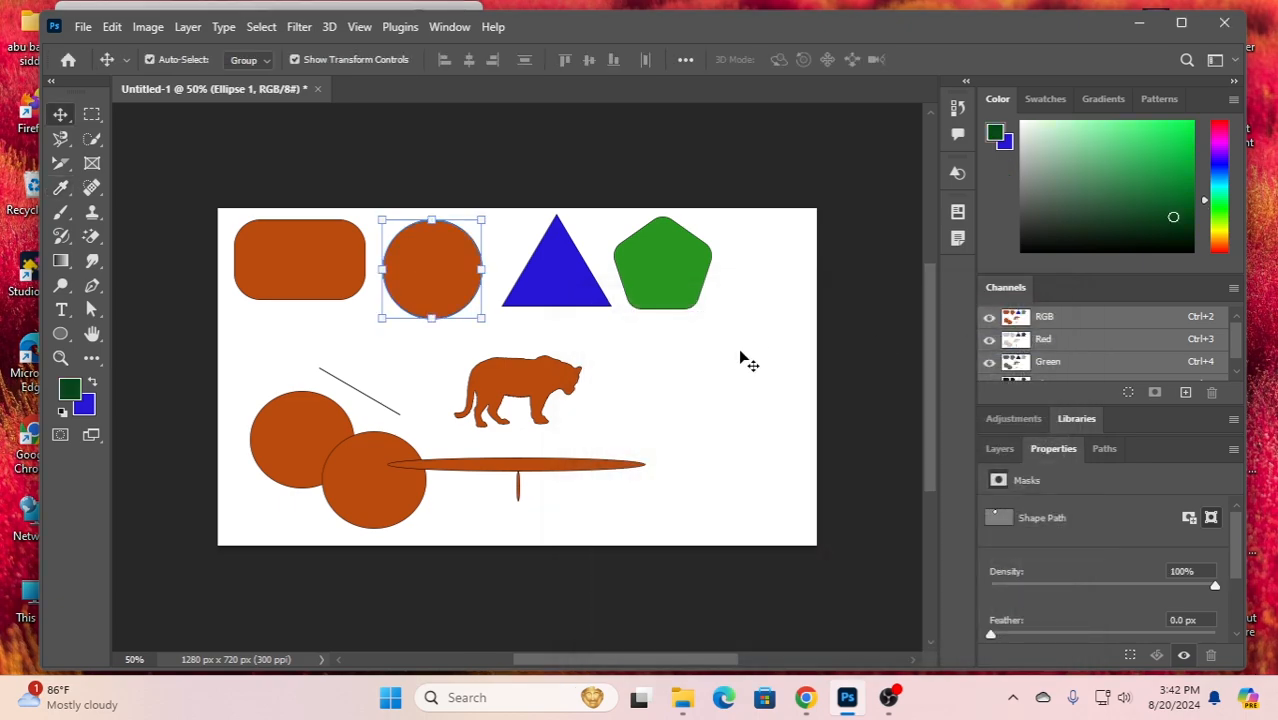
pyautogui.hotkey('ctrl', 'BackSpace')
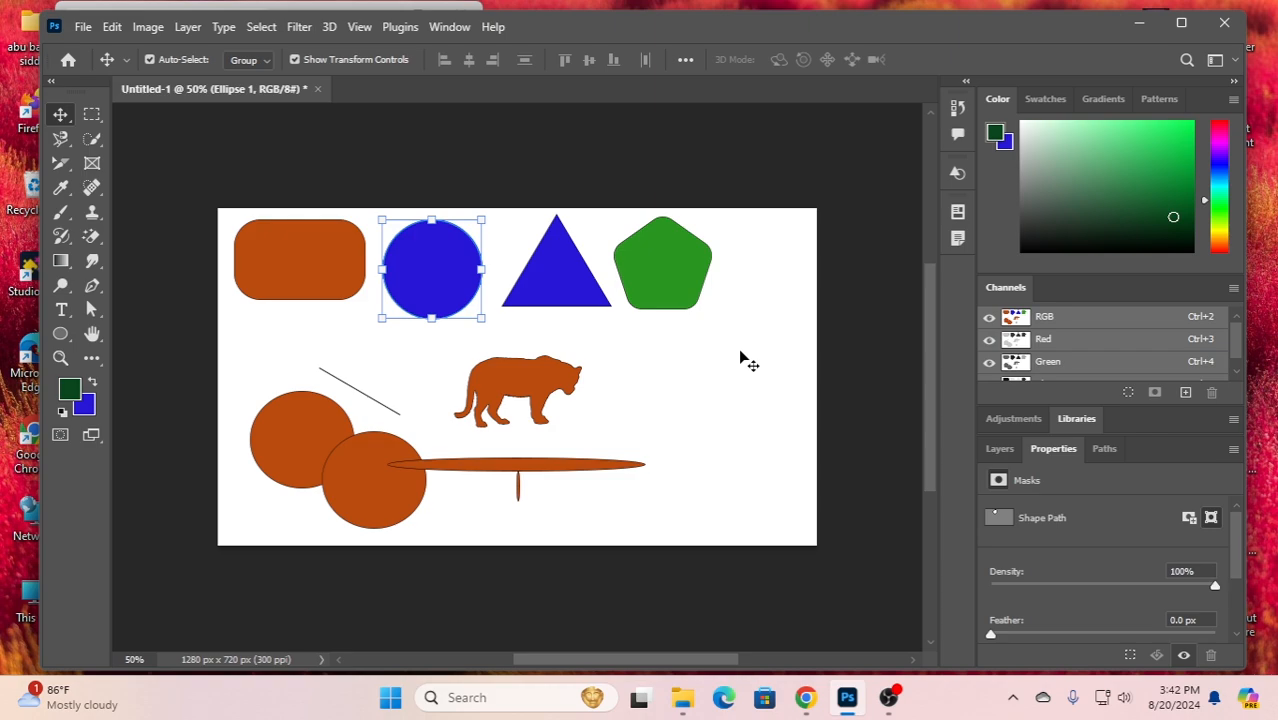
# Set the foreground colour to bright yellow, fill the rounded rectangle with the blue background colour, and refill it with the yellow foreground
pyautogui.click(283, 258)
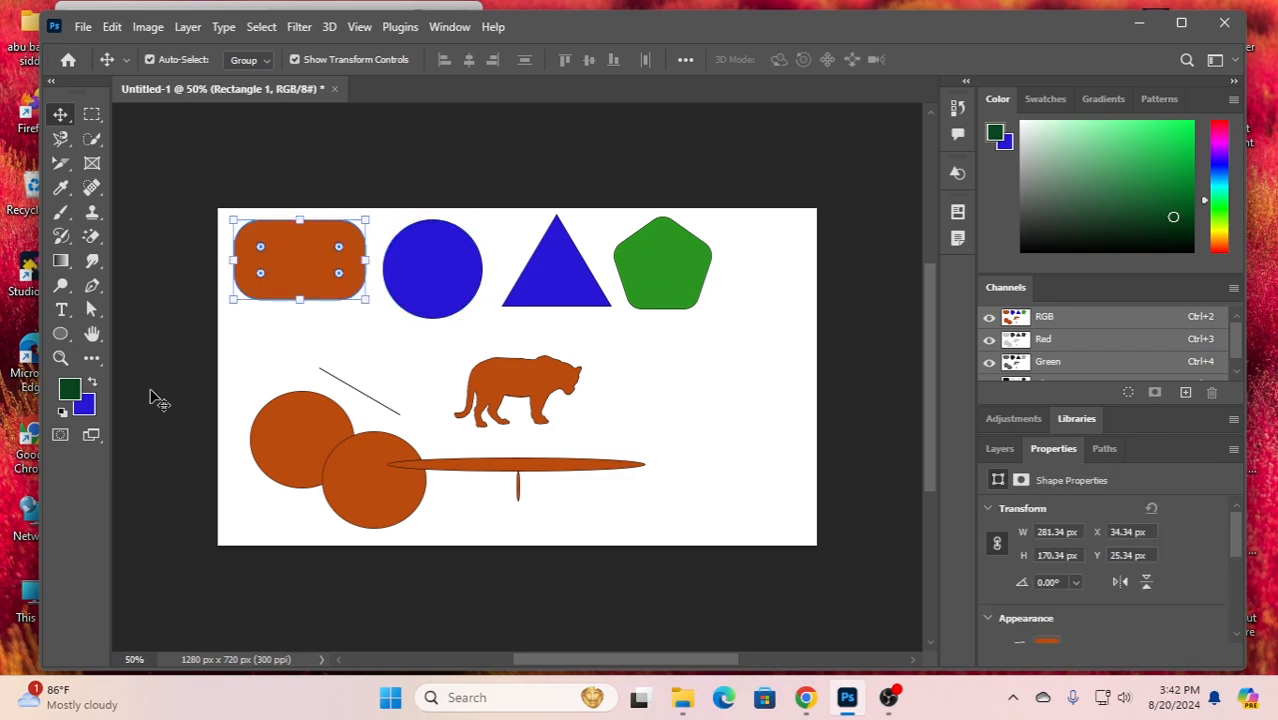
pyautogui.click(72, 390)
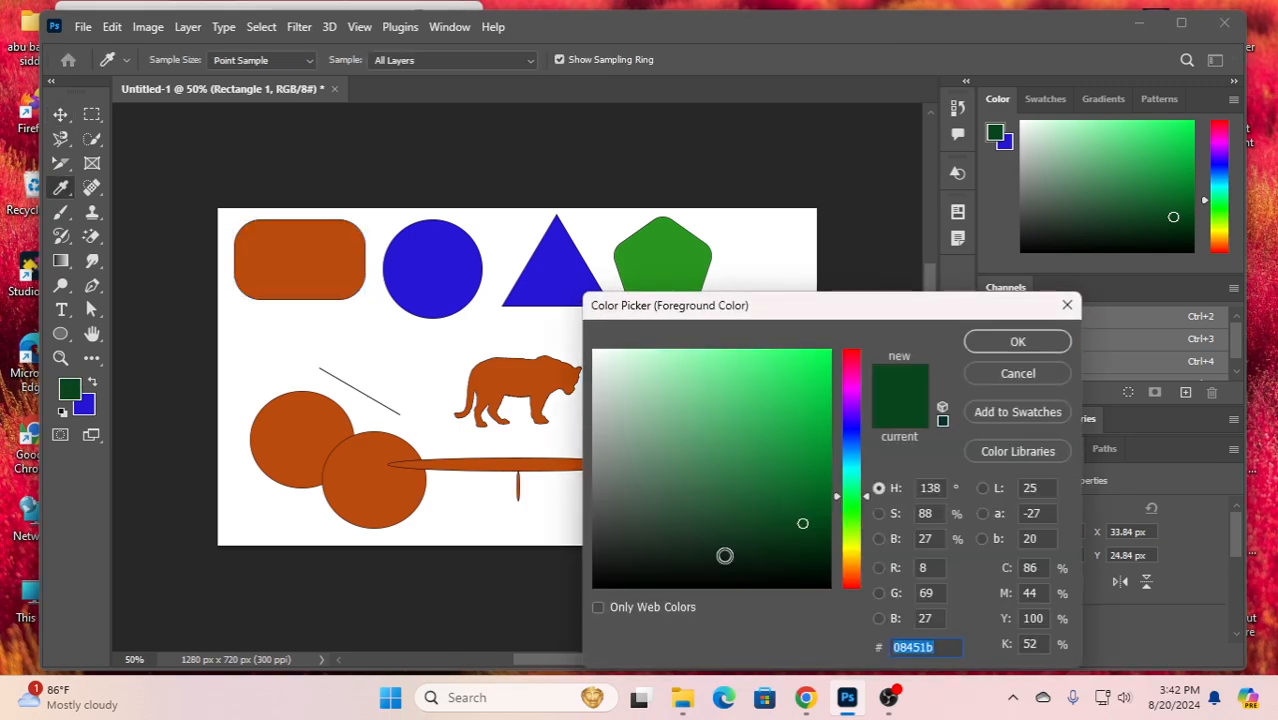
pyautogui.click(851, 547)
pyautogui.click(805, 364)
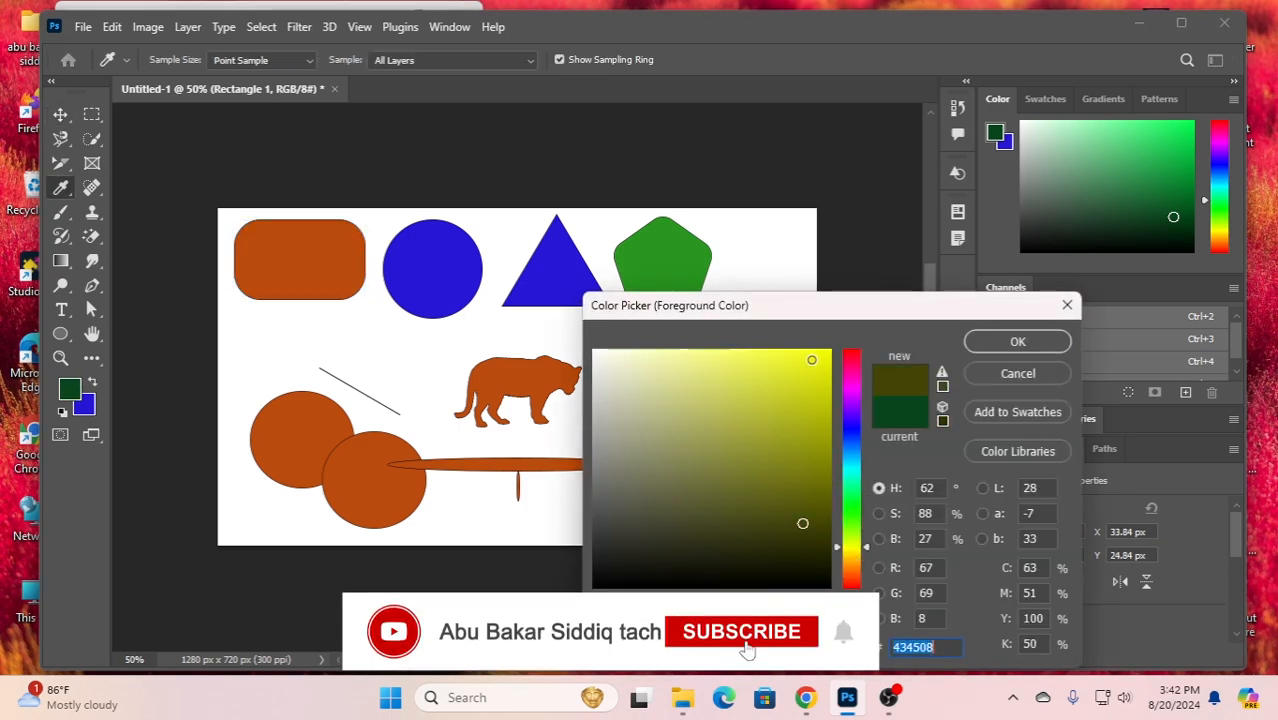
pyautogui.click(1047, 341)
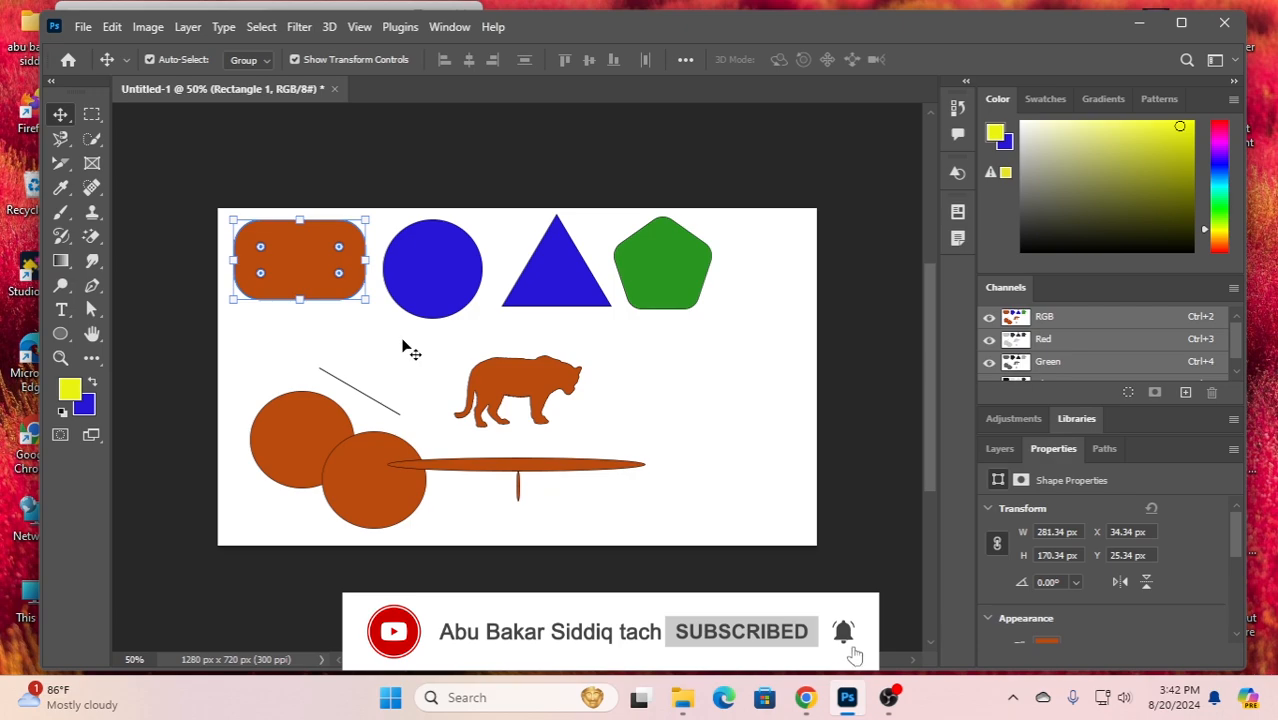
pyautogui.hotkey('ctrl', 'BackSpace')
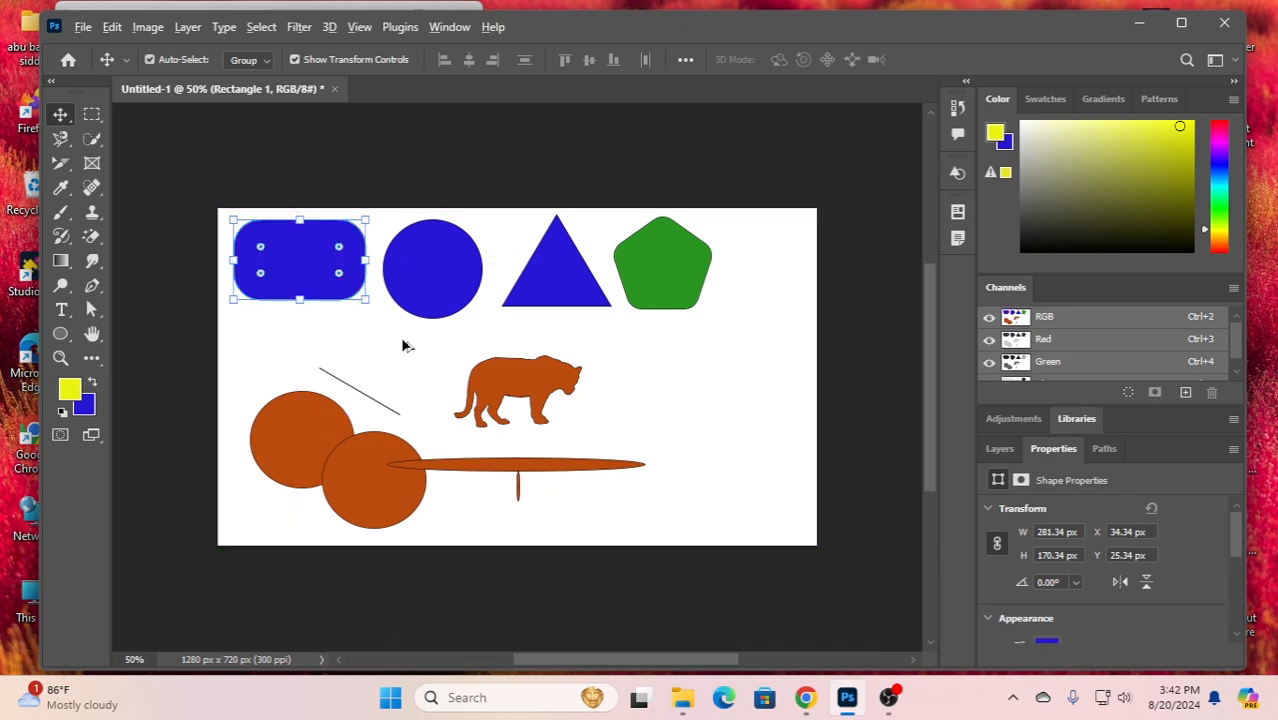
pyautogui.hotkey('alt', 'BackSpace')
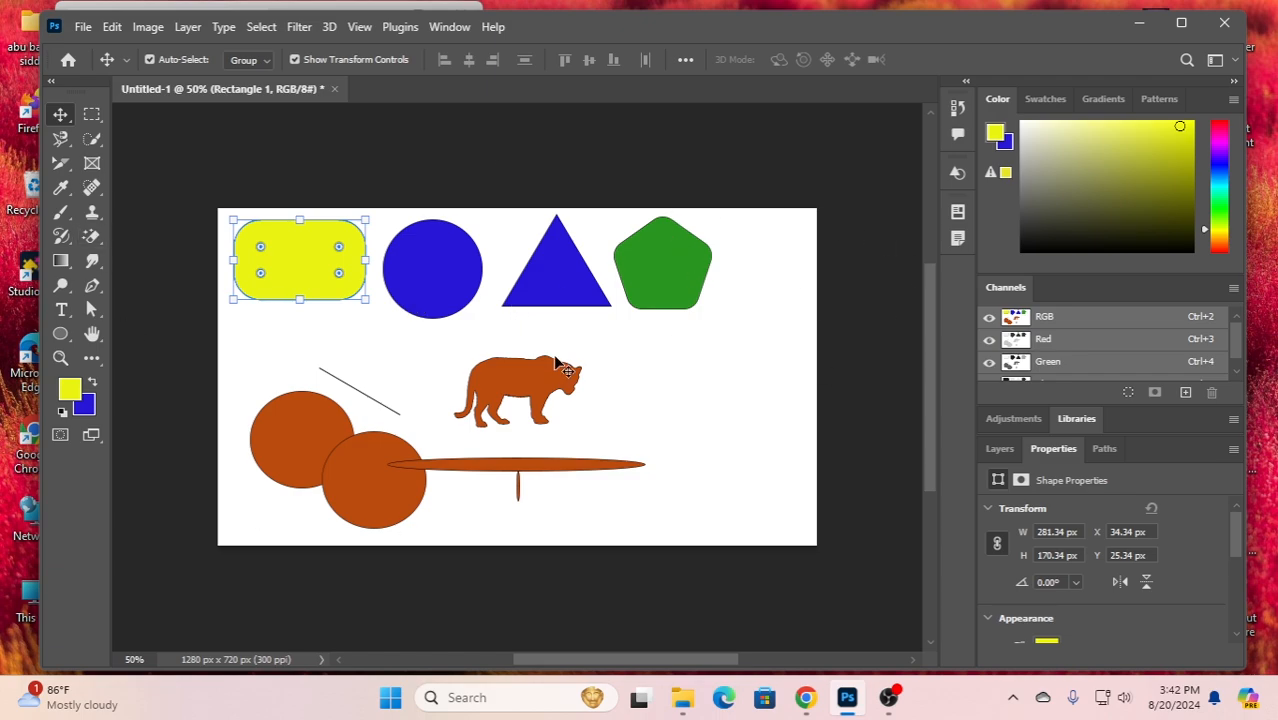
# Select the blue circle and make the Rectangle tool active so the circle's shape options are available
pyautogui.click(64, 333)
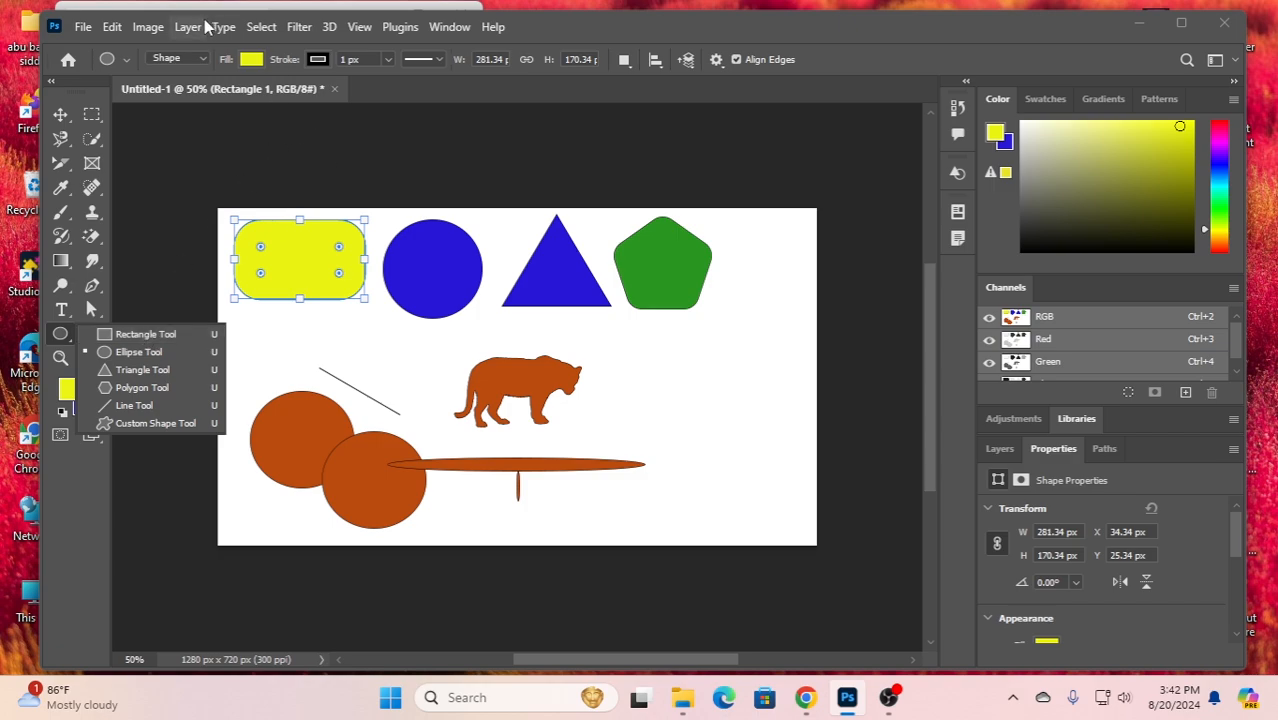
pyautogui.click(127, 61)
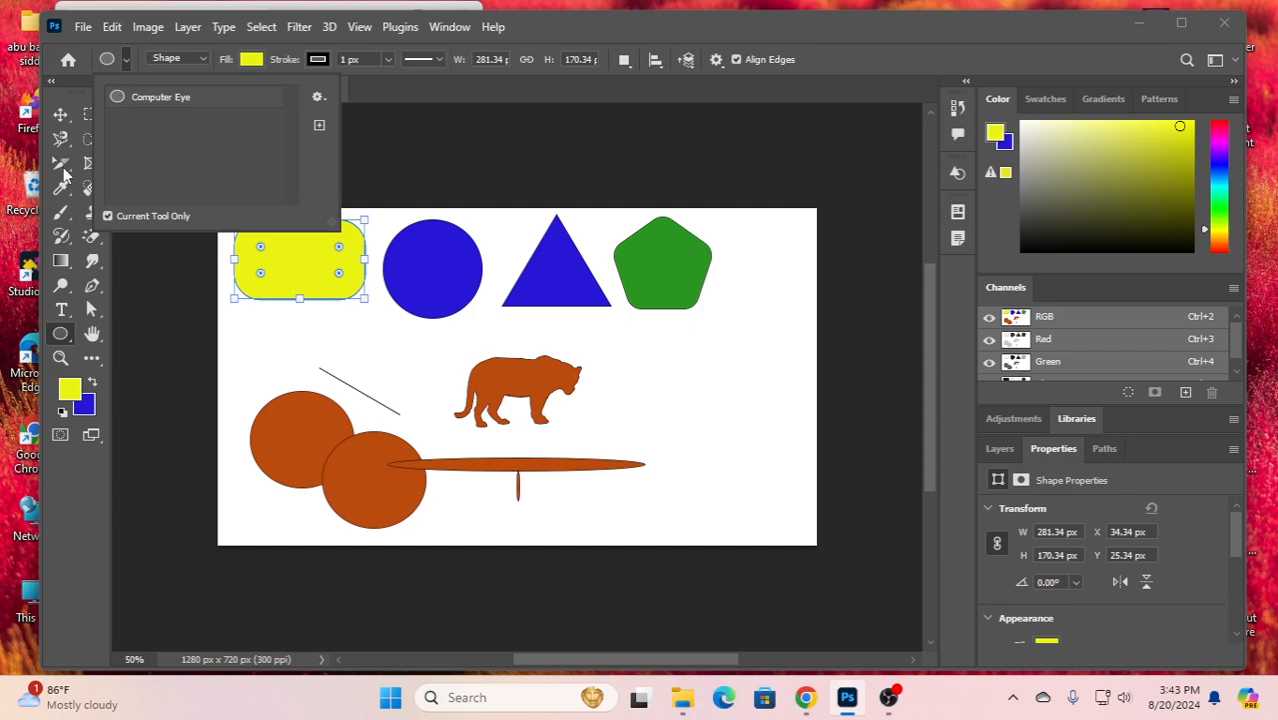
pyautogui.rightClick(61, 336)
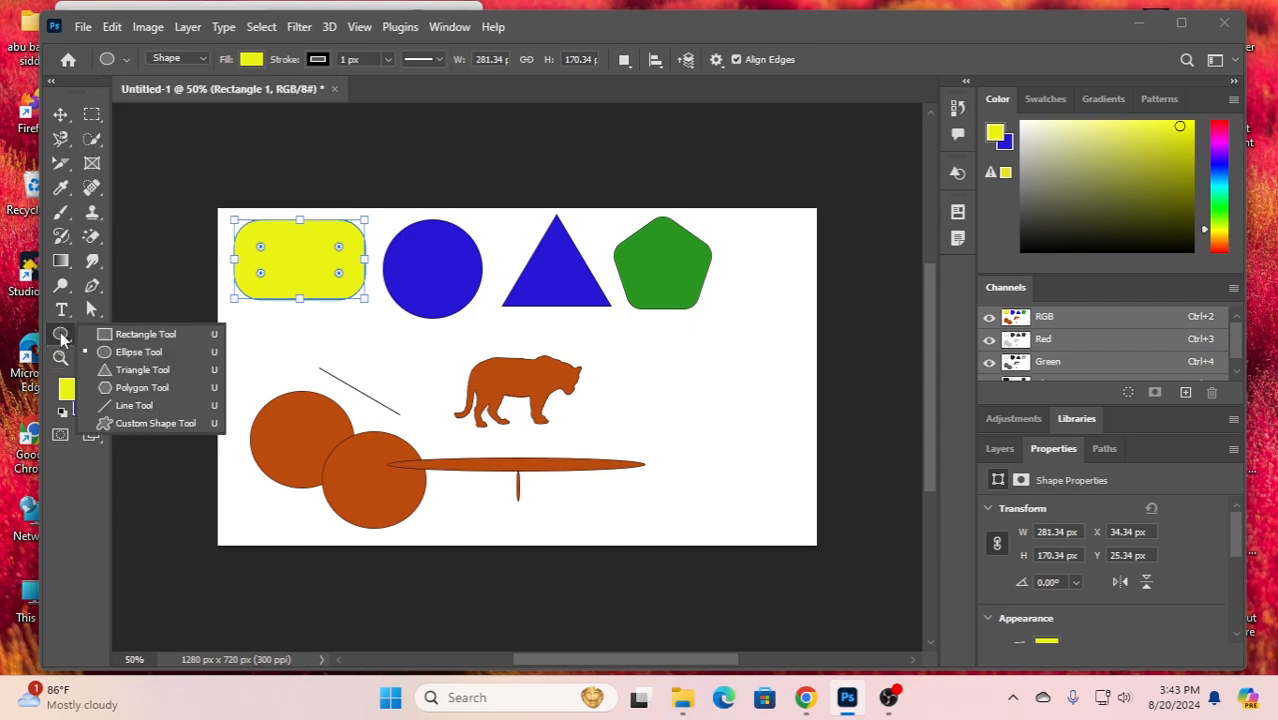
pyautogui.click(128, 338)
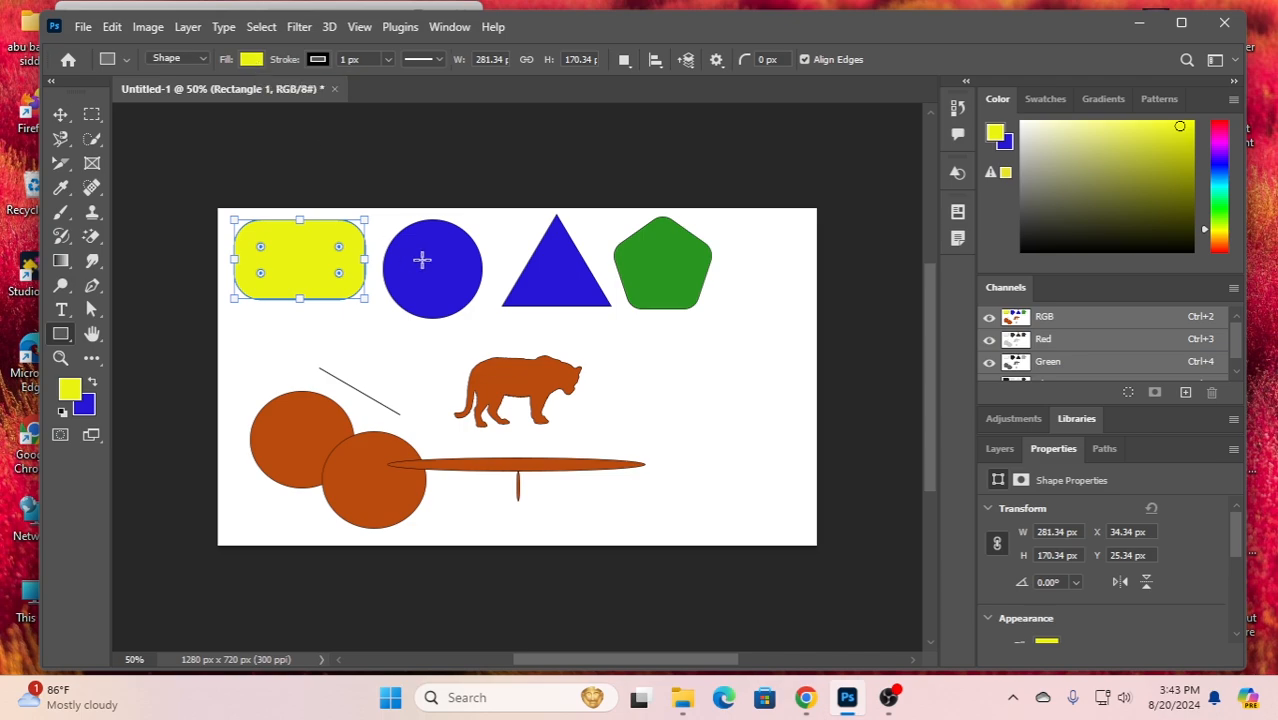
pyautogui.click(61, 113)
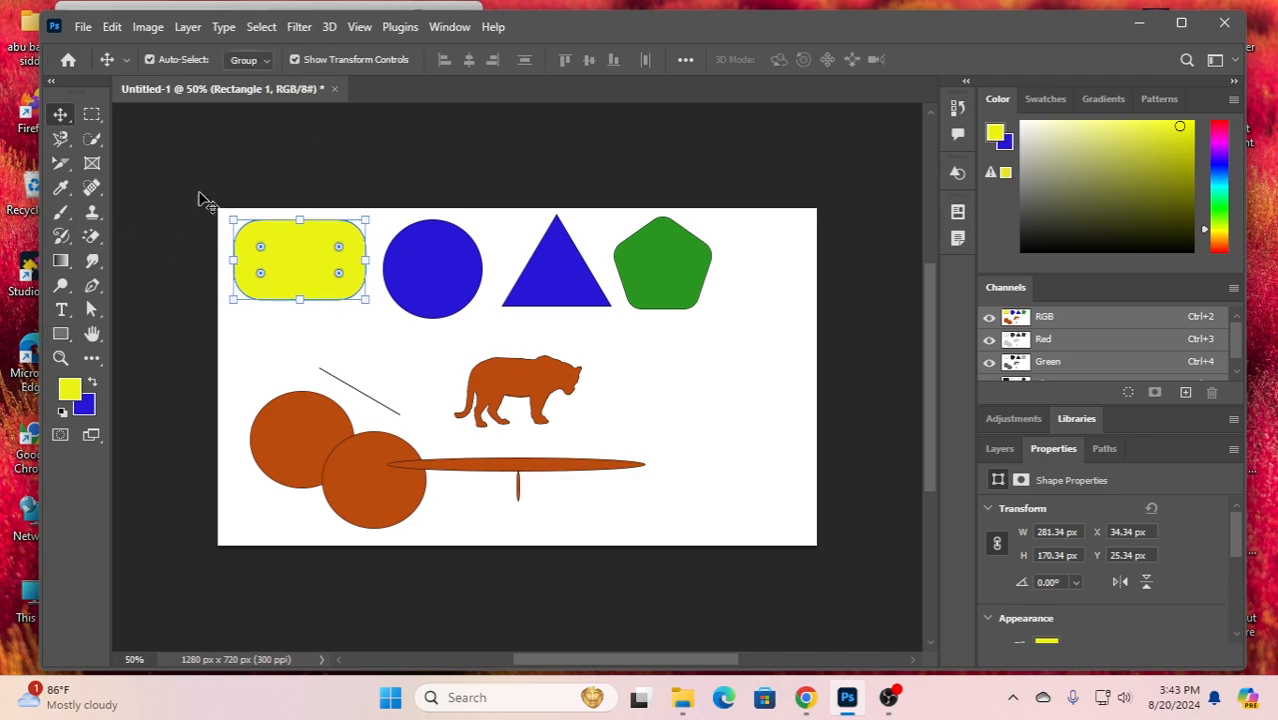
pyautogui.click(433, 264)
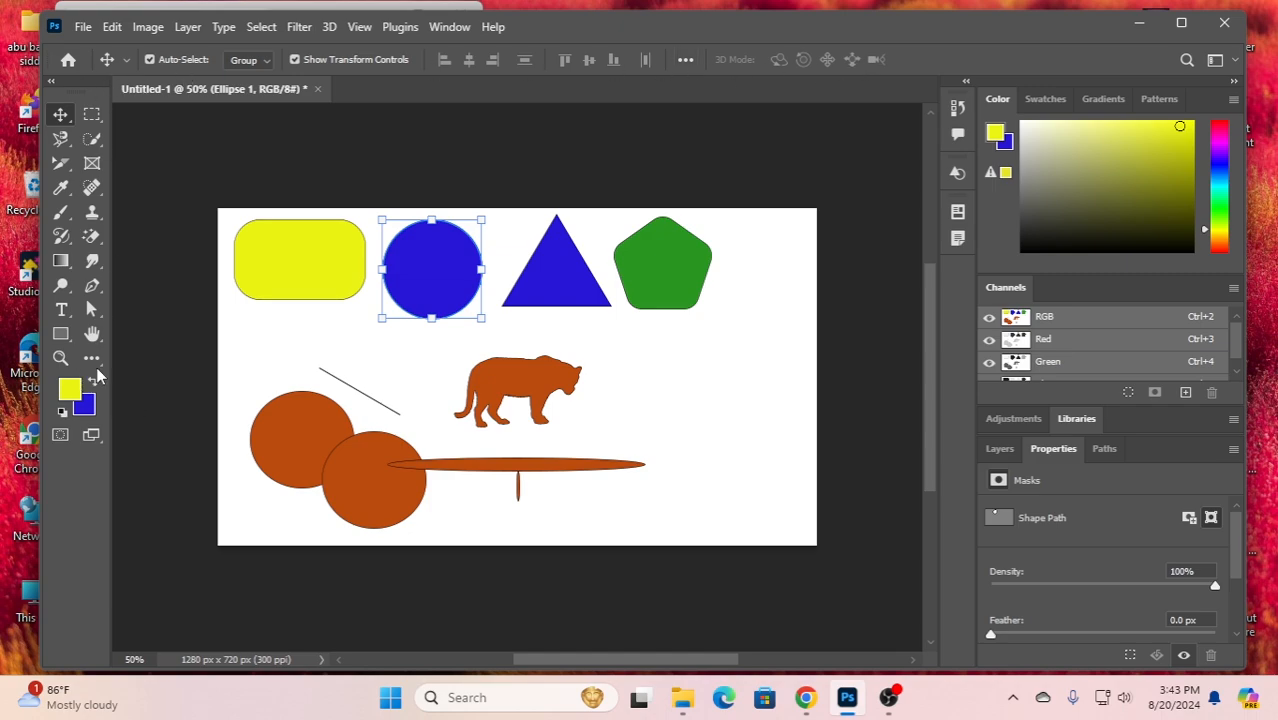
pyautogui.click(62, 336)
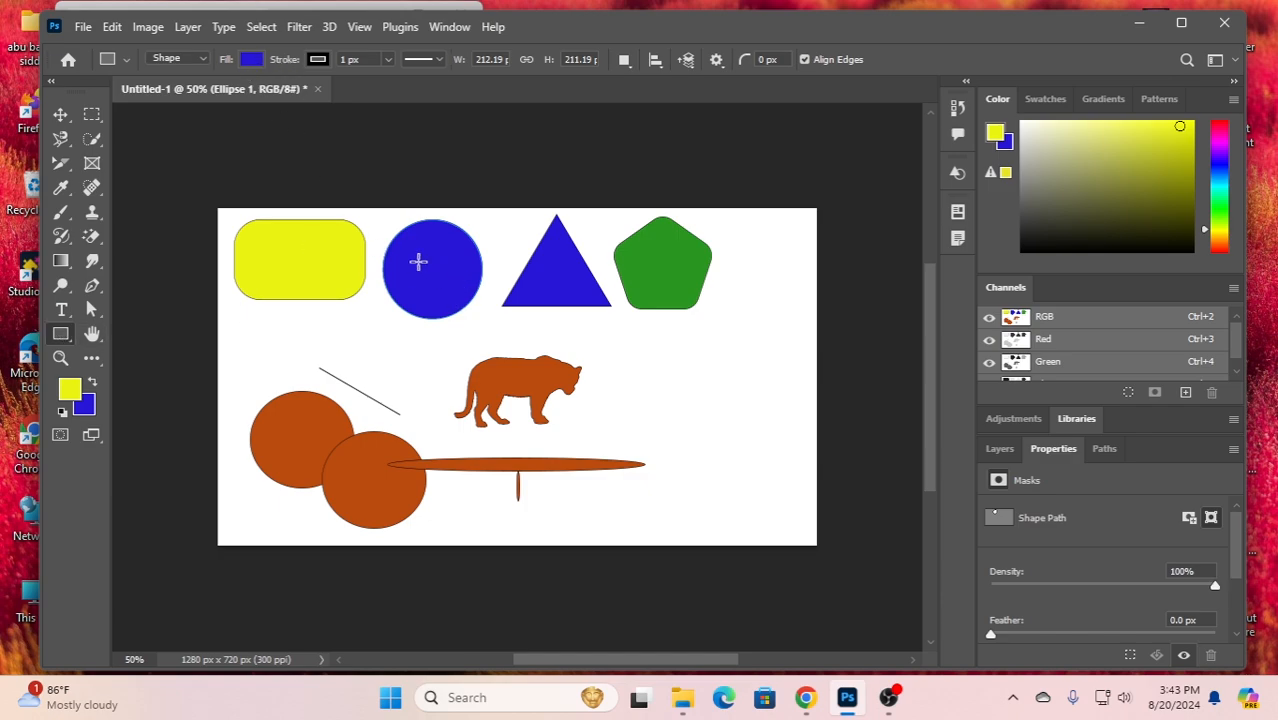
pyautogui.click(428, 262)
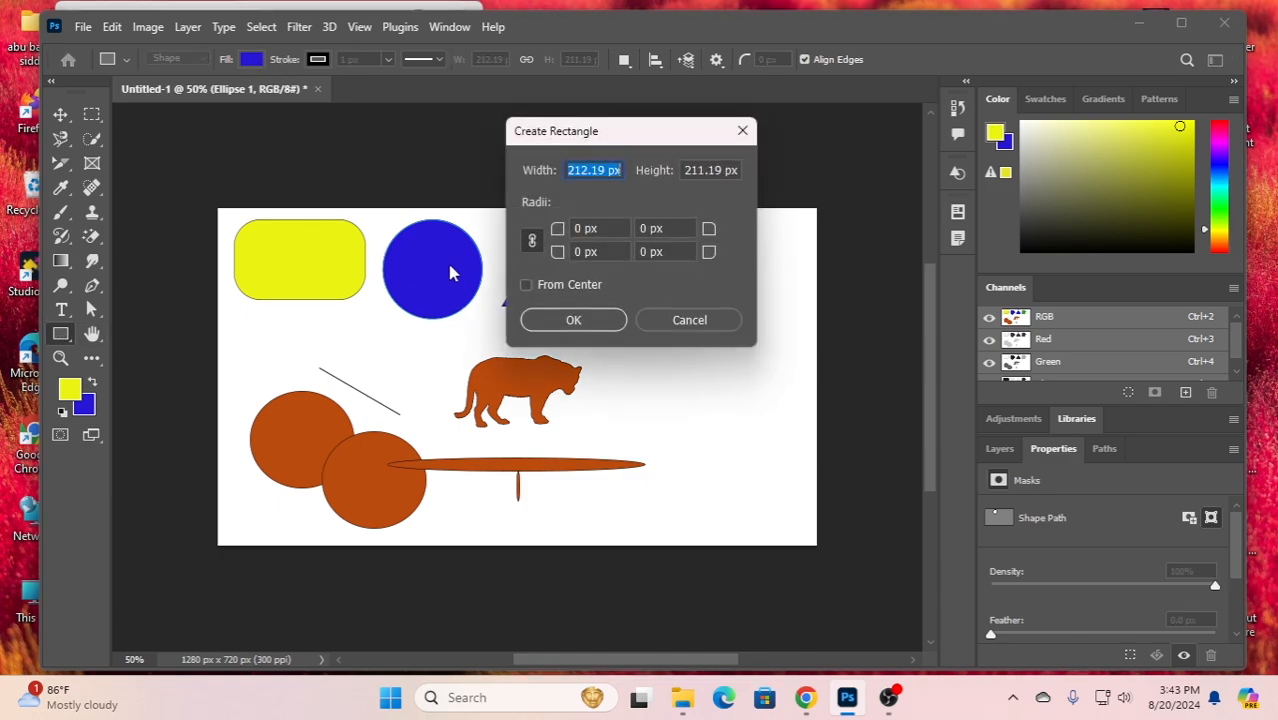
pyautogui.click(575, 325)
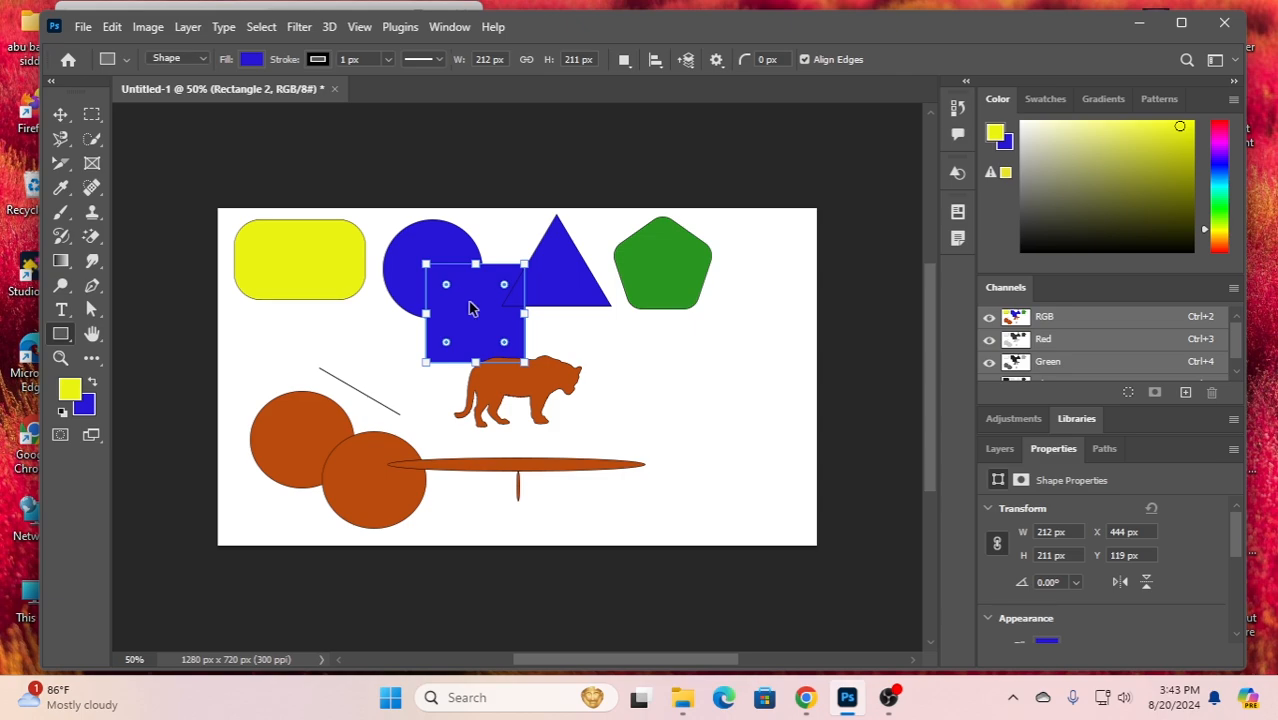
pyautogui.press('Delete')
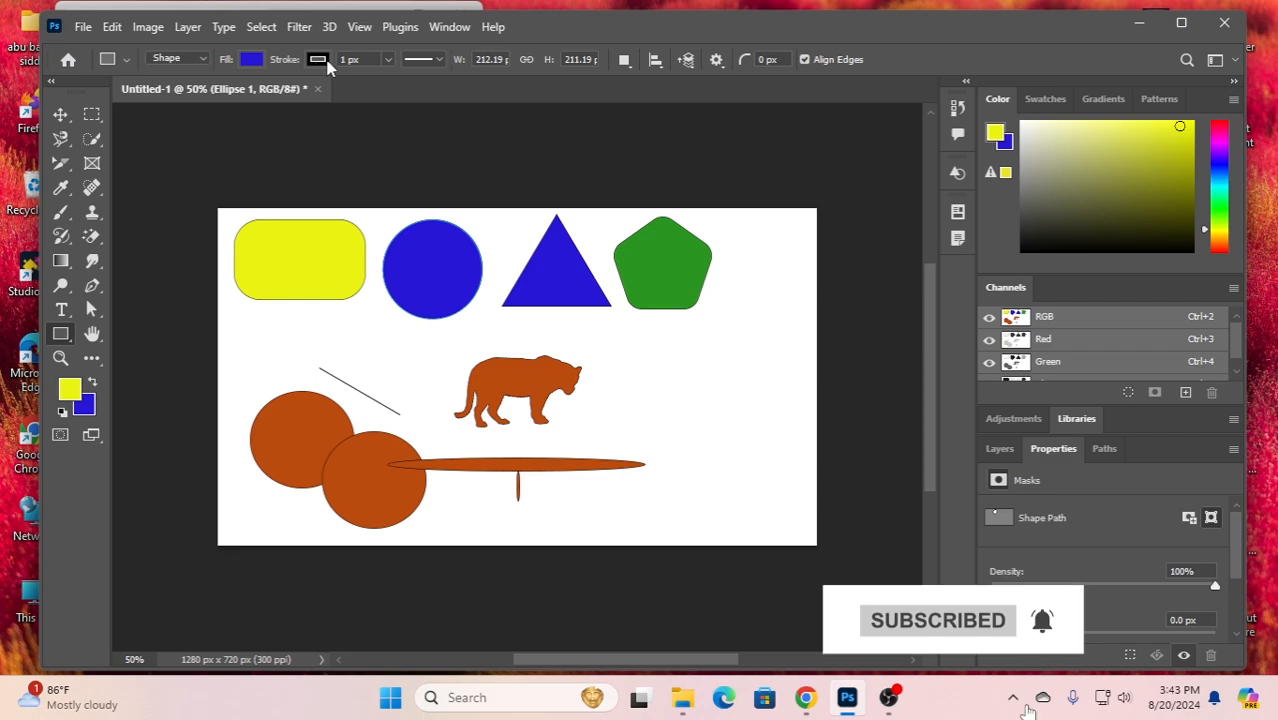
# Try no fill and several gradient fills on the circle, and settle on the linear yellow-to-blue gradient
pyautogui.click(251, 61)
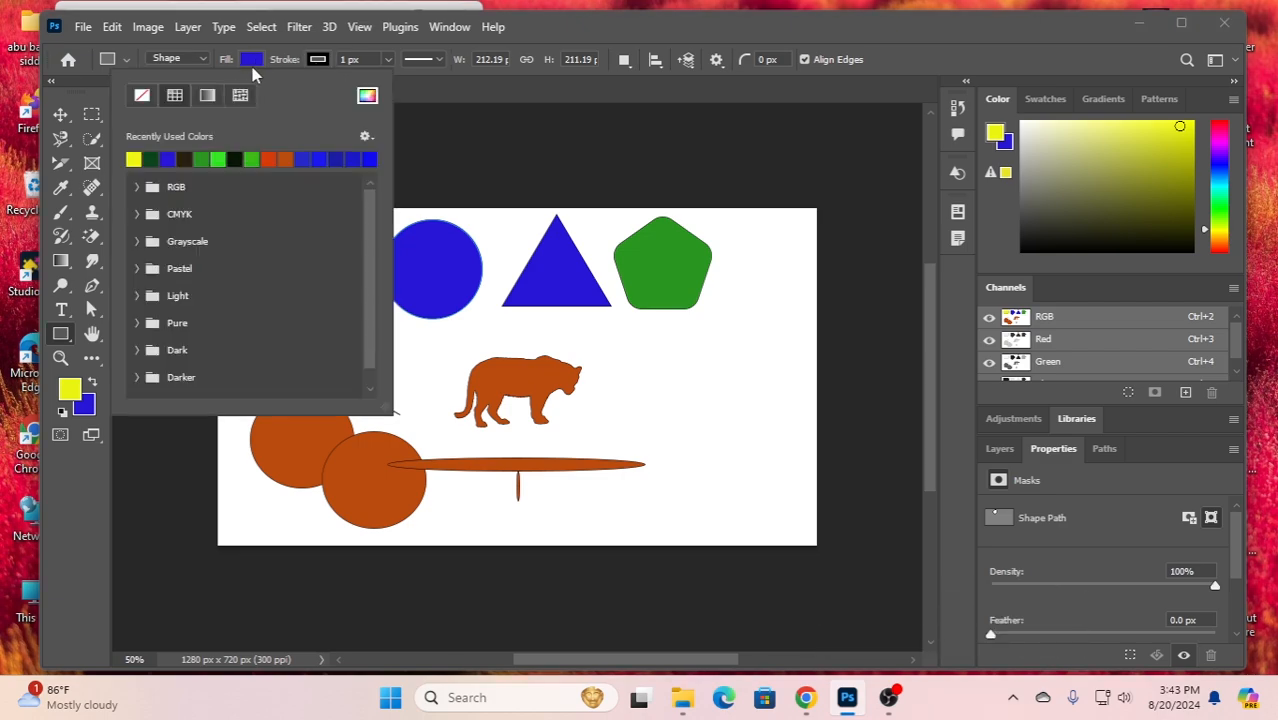
pyautogui.click(142, 95)
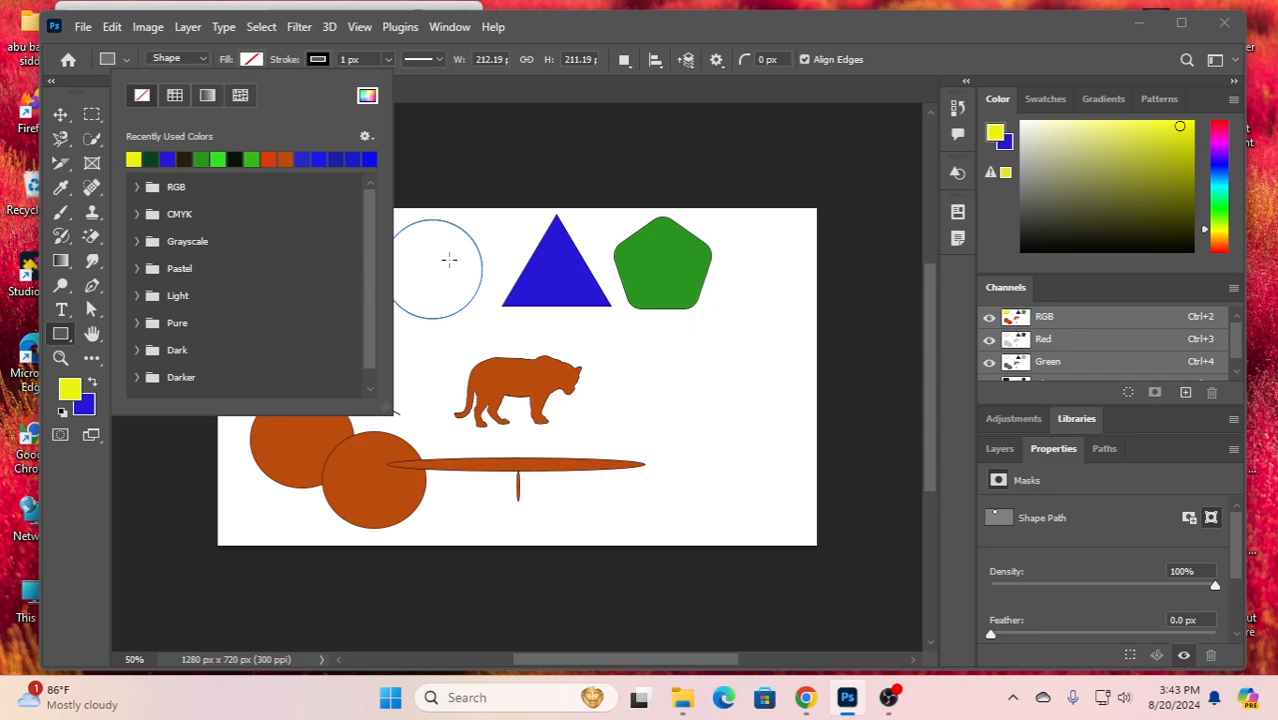
pyautogui.click(207, 95)
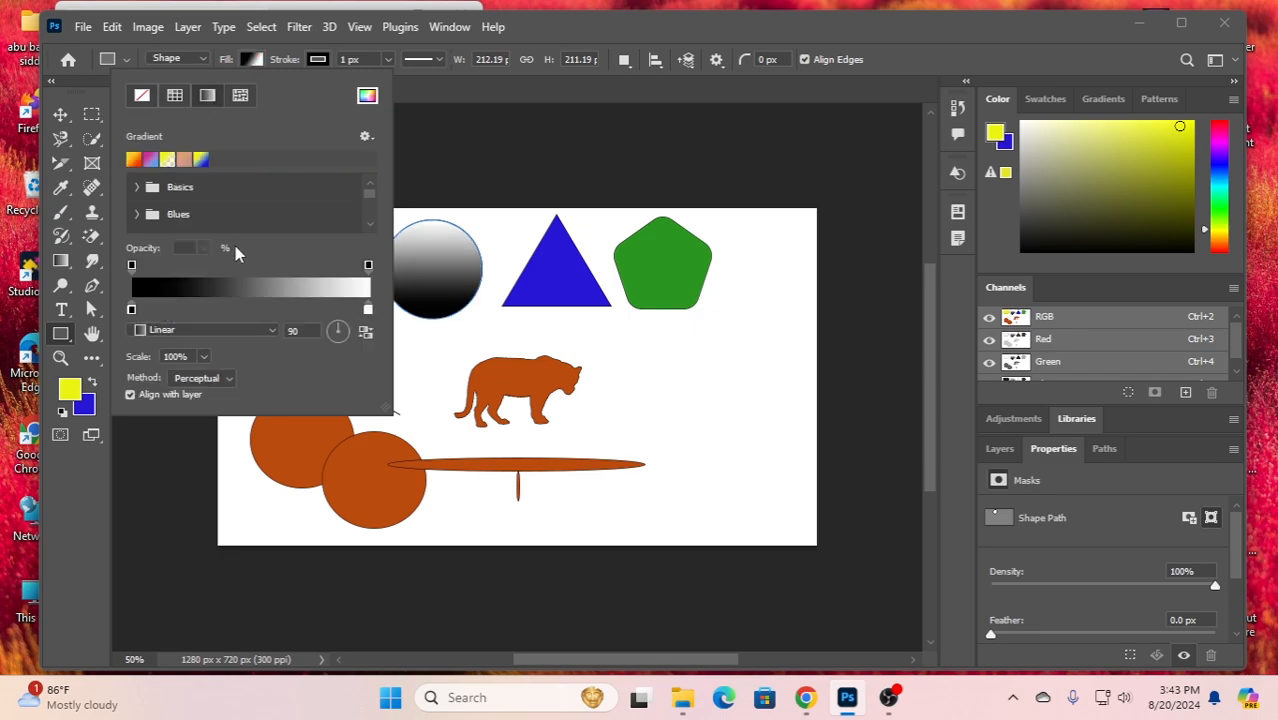
pyautogui.click(150, 162)
pyautogui.click(184, 162)
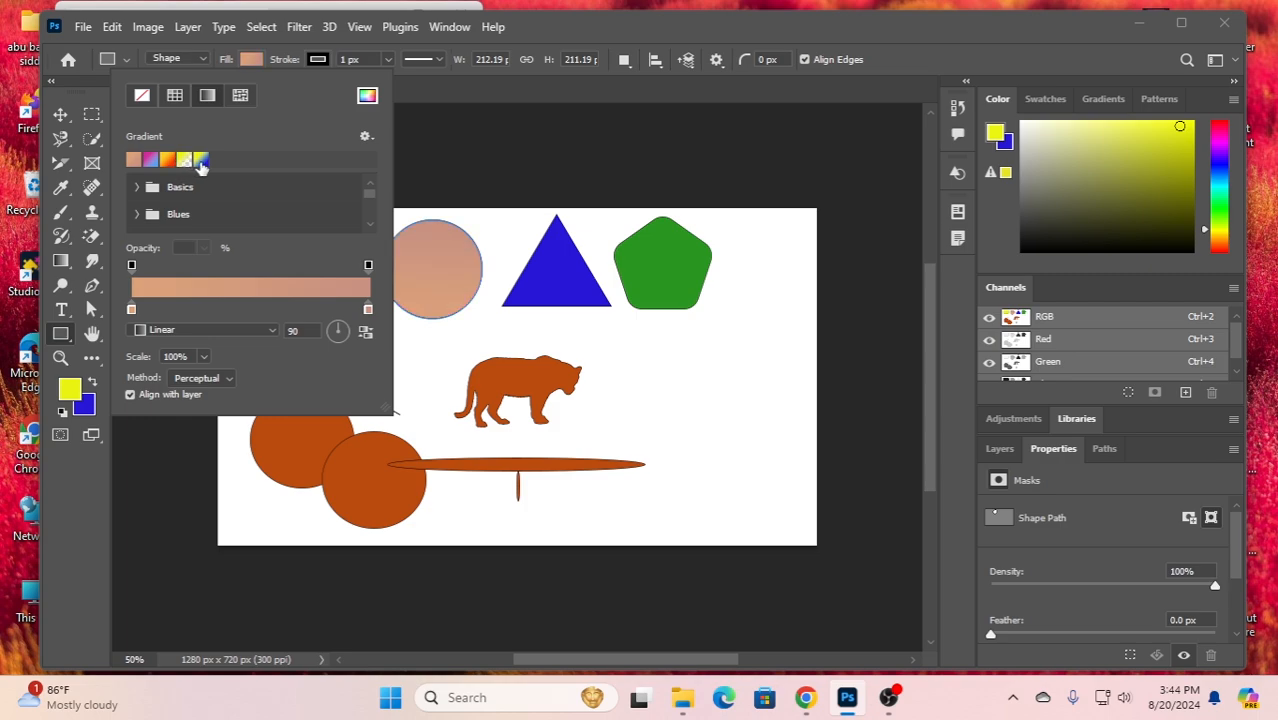
pyautogui.click(200, 162)
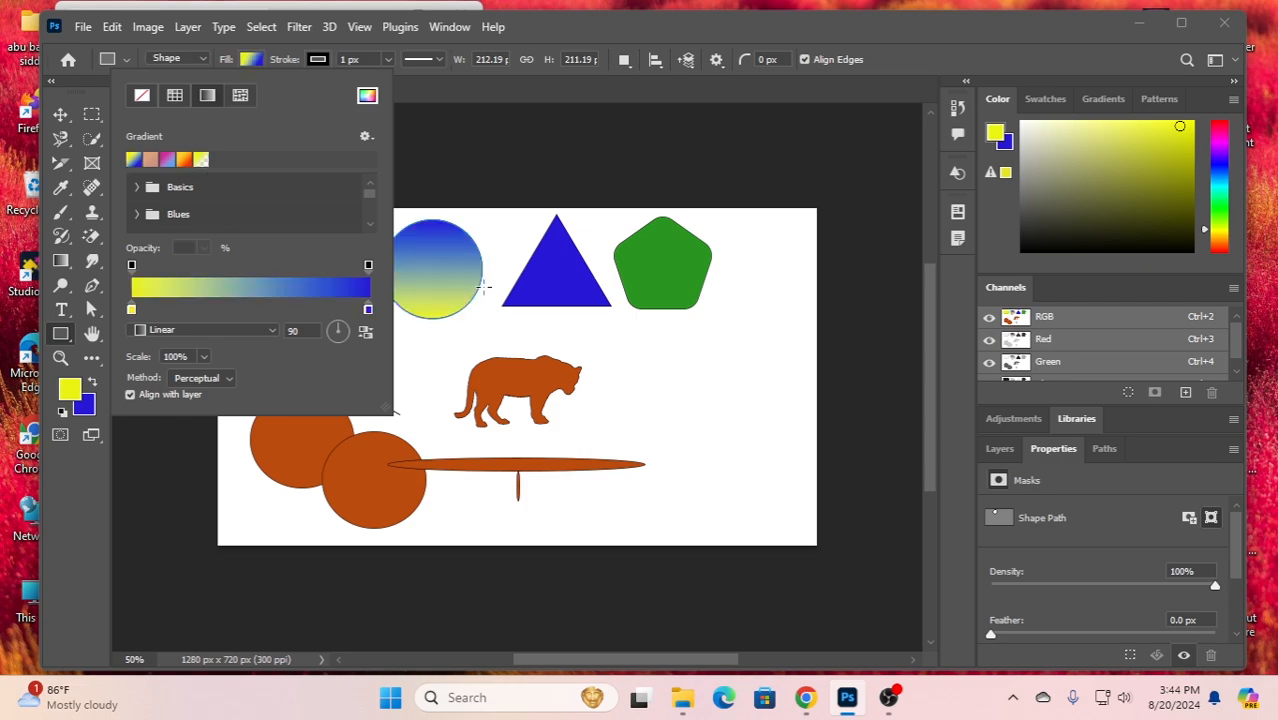
# Remove the gradient circle's stroke, and give it a green stroke 59.26 px wide
pyautogui.click(319, 60)
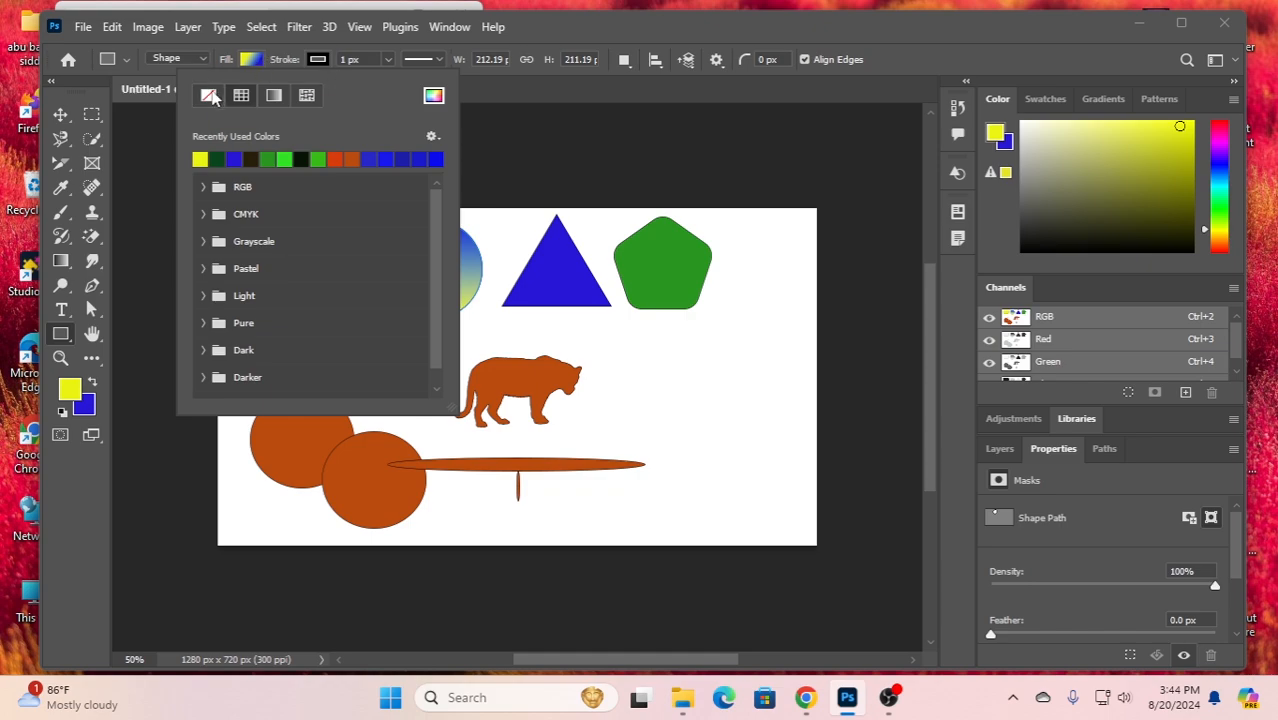
pyautogui.click(212, 96)
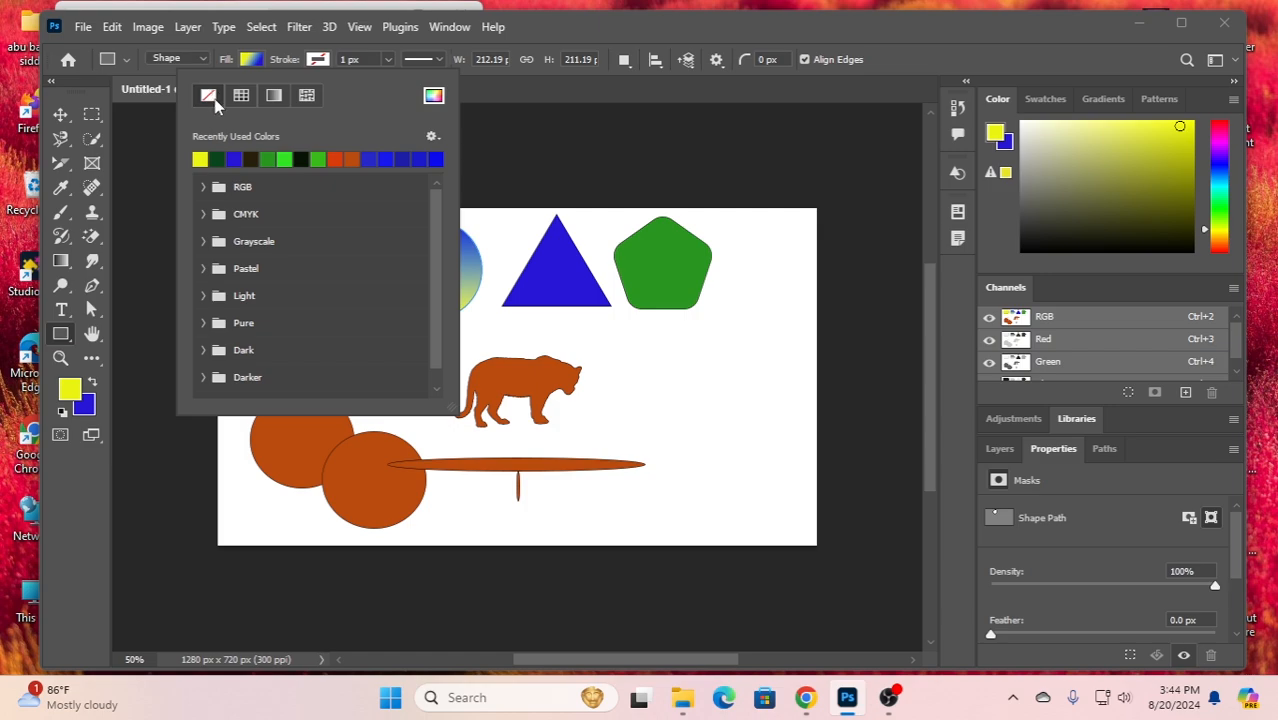
pyautogui.click(320, 60)
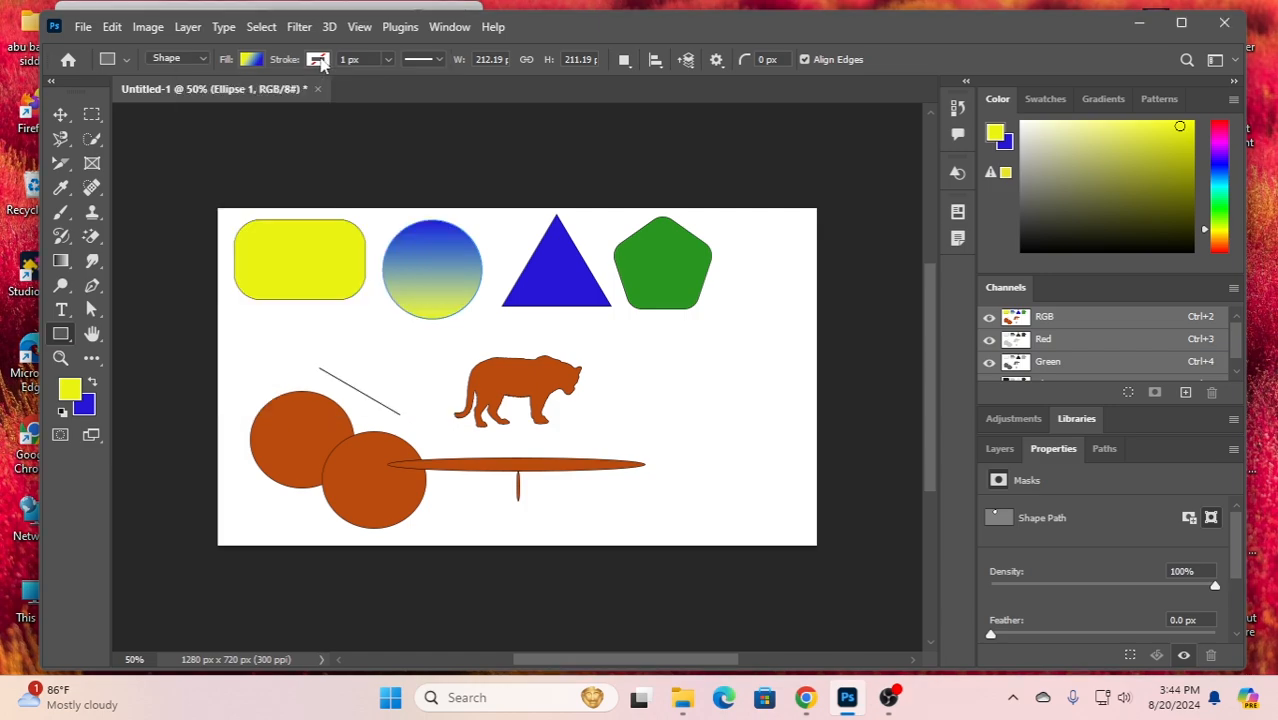
pyautogui.click(320, 60)
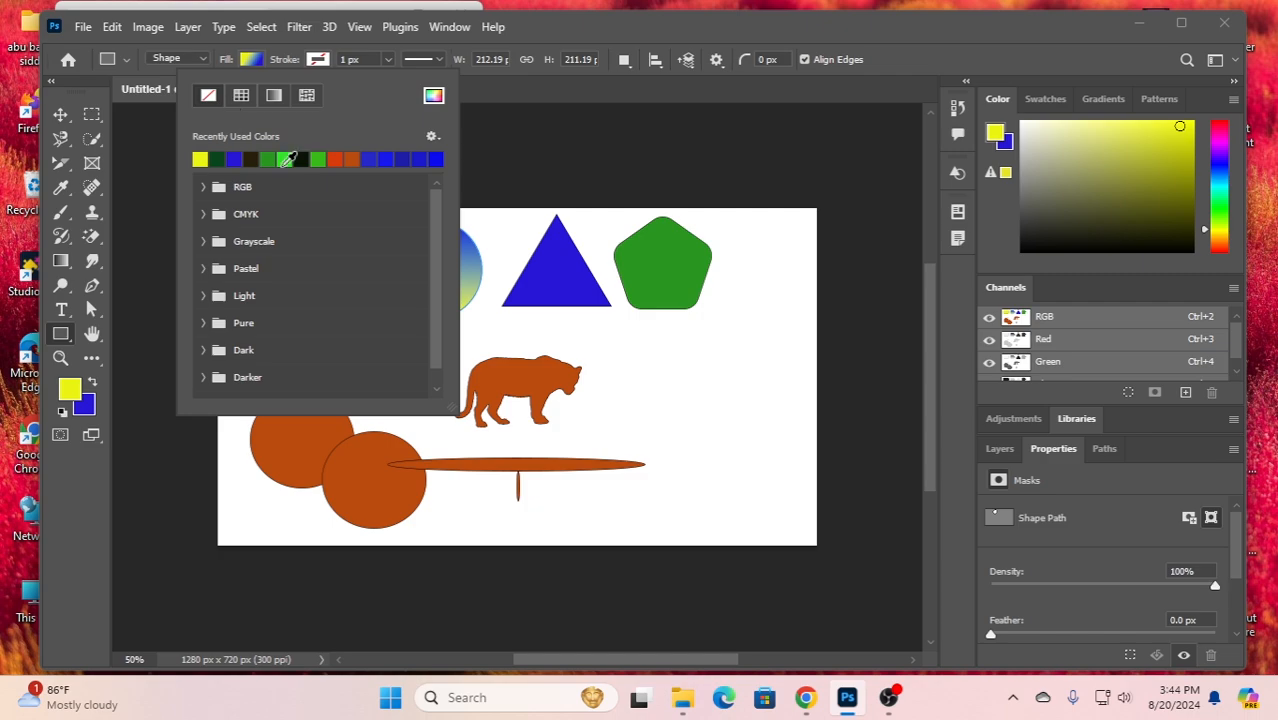
pyautogui.click(320, 158)
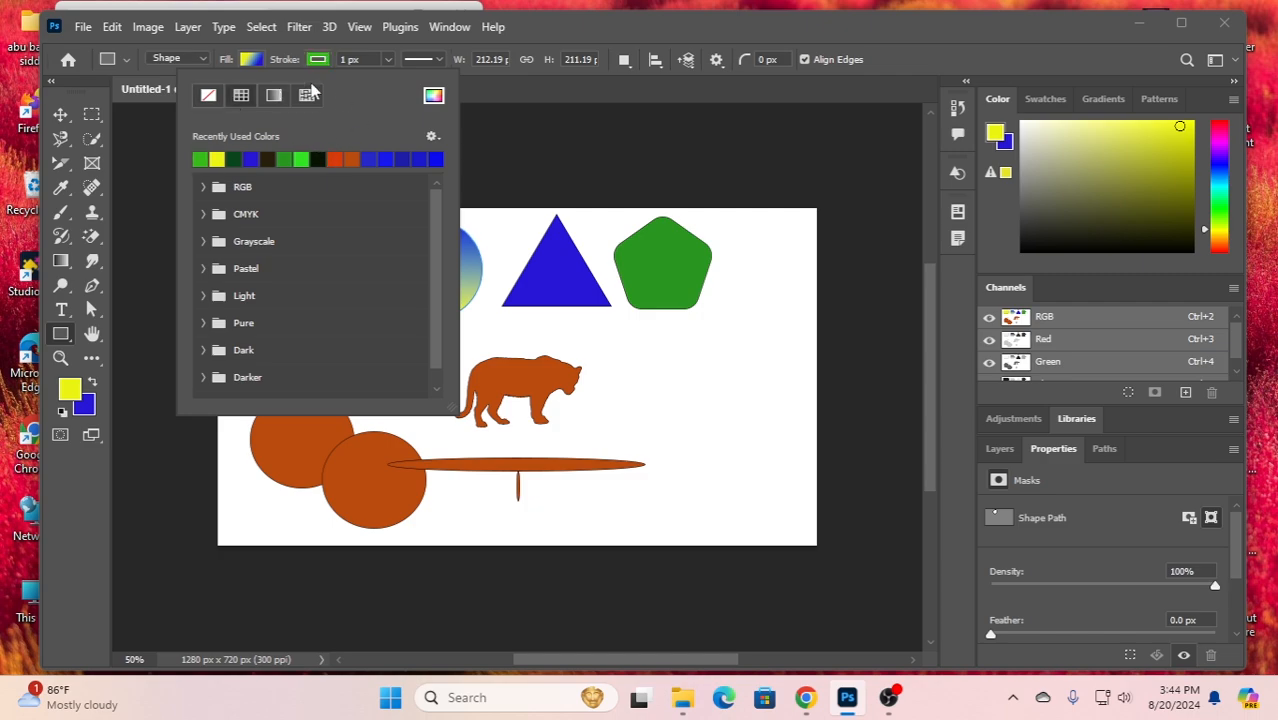
pyautogui.click(392, 62)
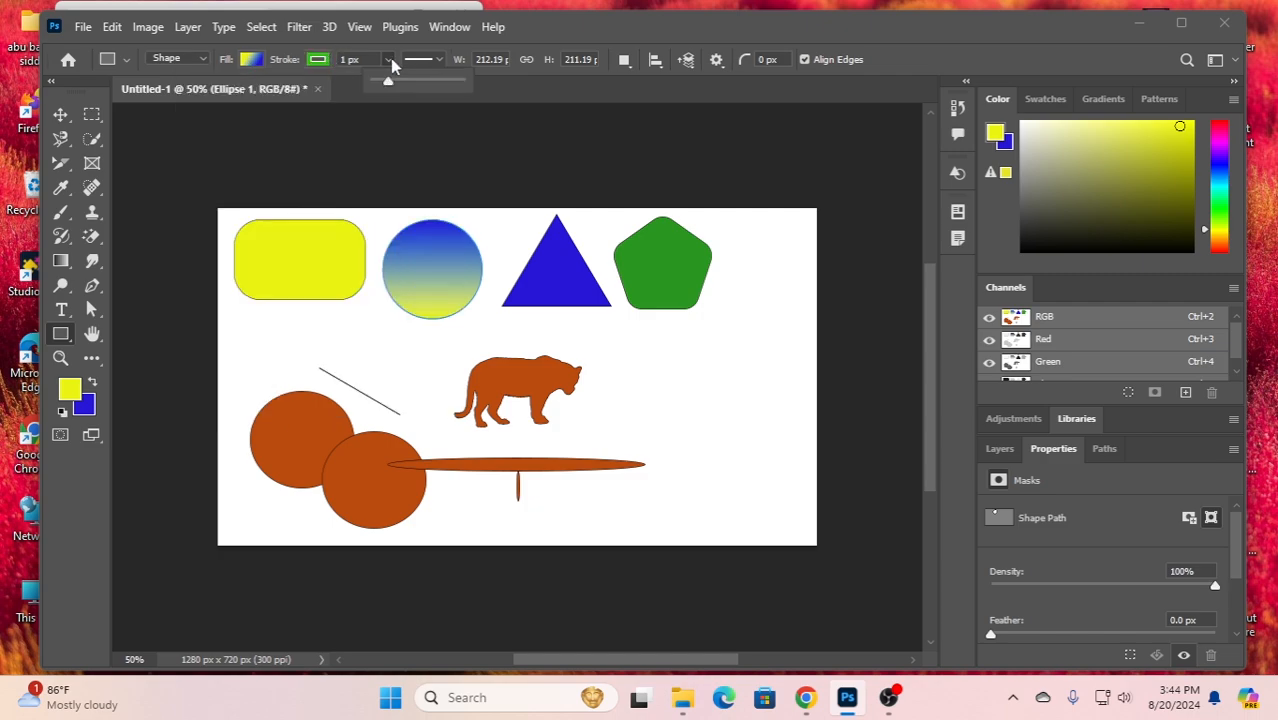
pyautogui.moveTo(391, 87); pyautogui.dragTo(406, 97)
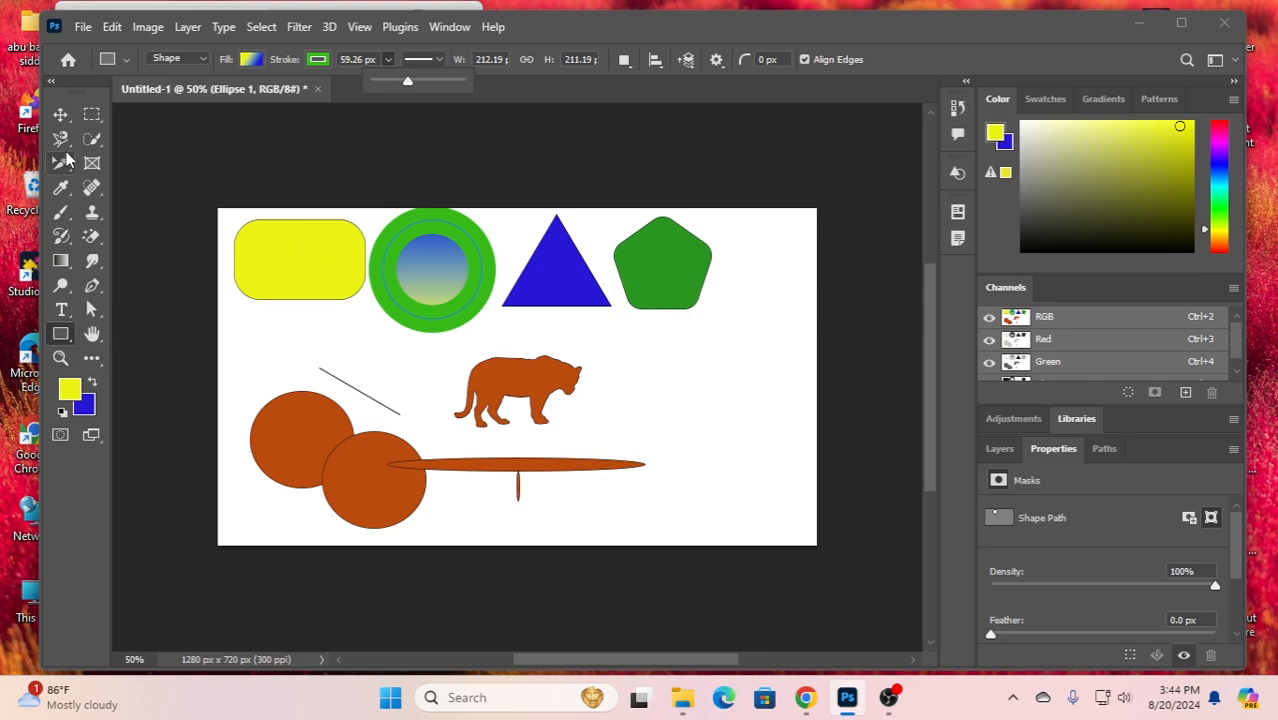
# Select the yellow rounded rectangle and fill it with the linear yellow-to-blue gradient
pyautogui.click(60, 114)
pyautogui.click(335, 284)
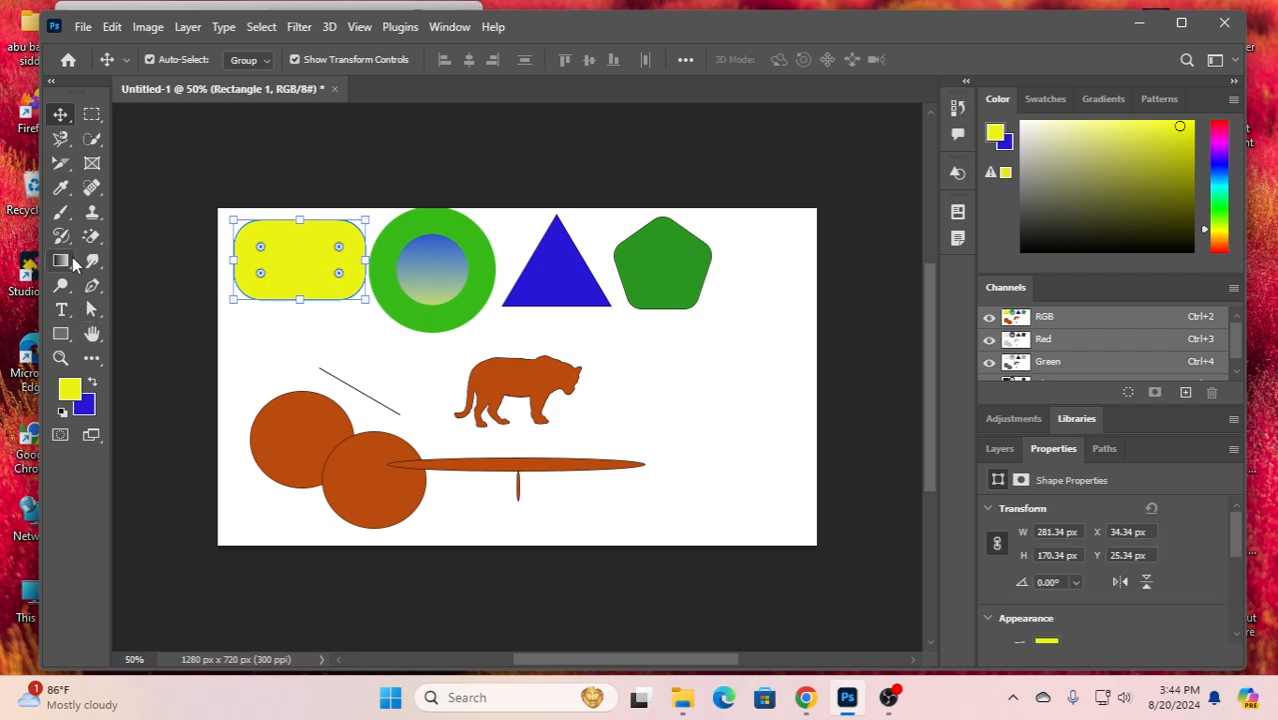
pyautogui.click(61, 336)
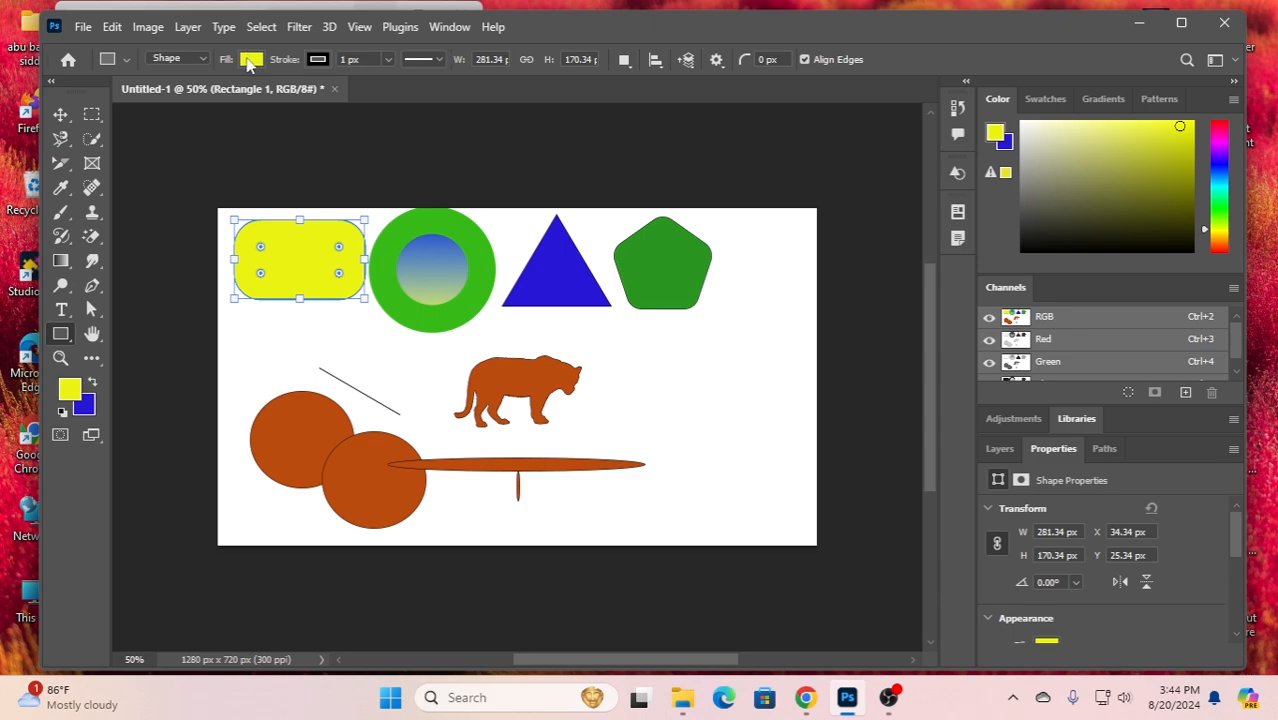
pyautogui.click(251, 60)
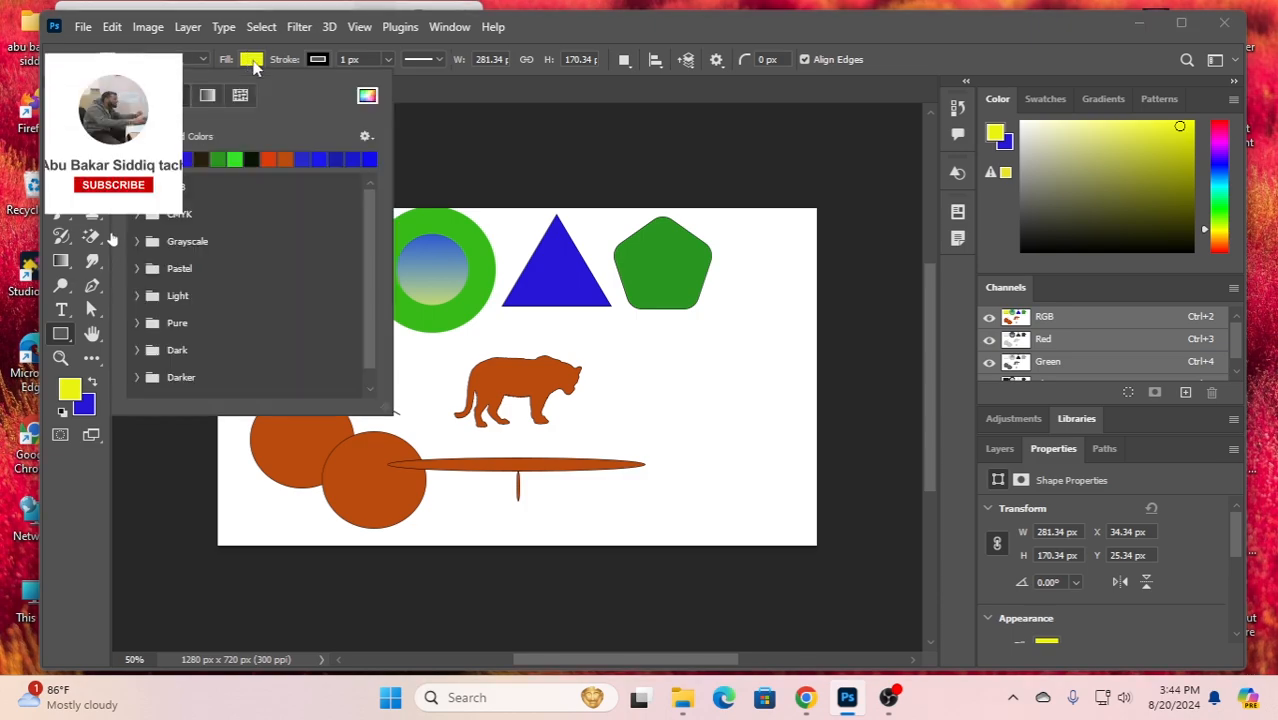
pyautogui.click(208, 96)
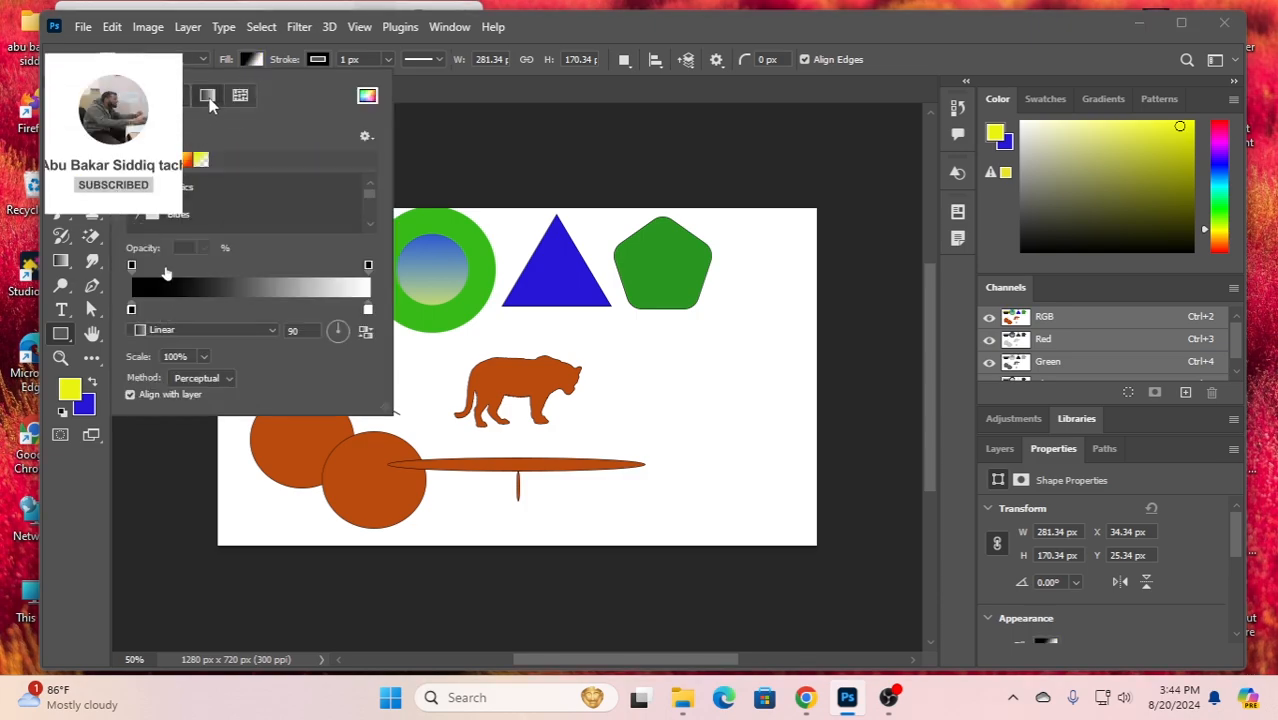
pyautogui.click(138, 160)
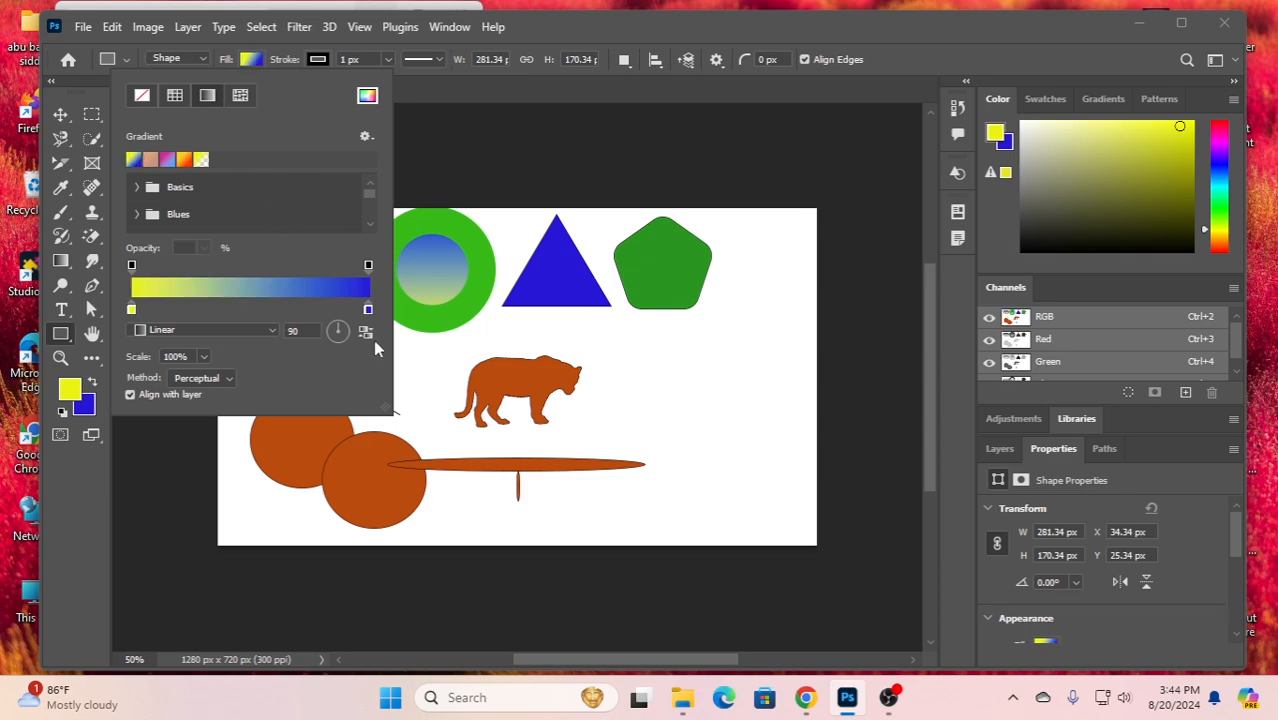
pyautogui.click(252, 60)
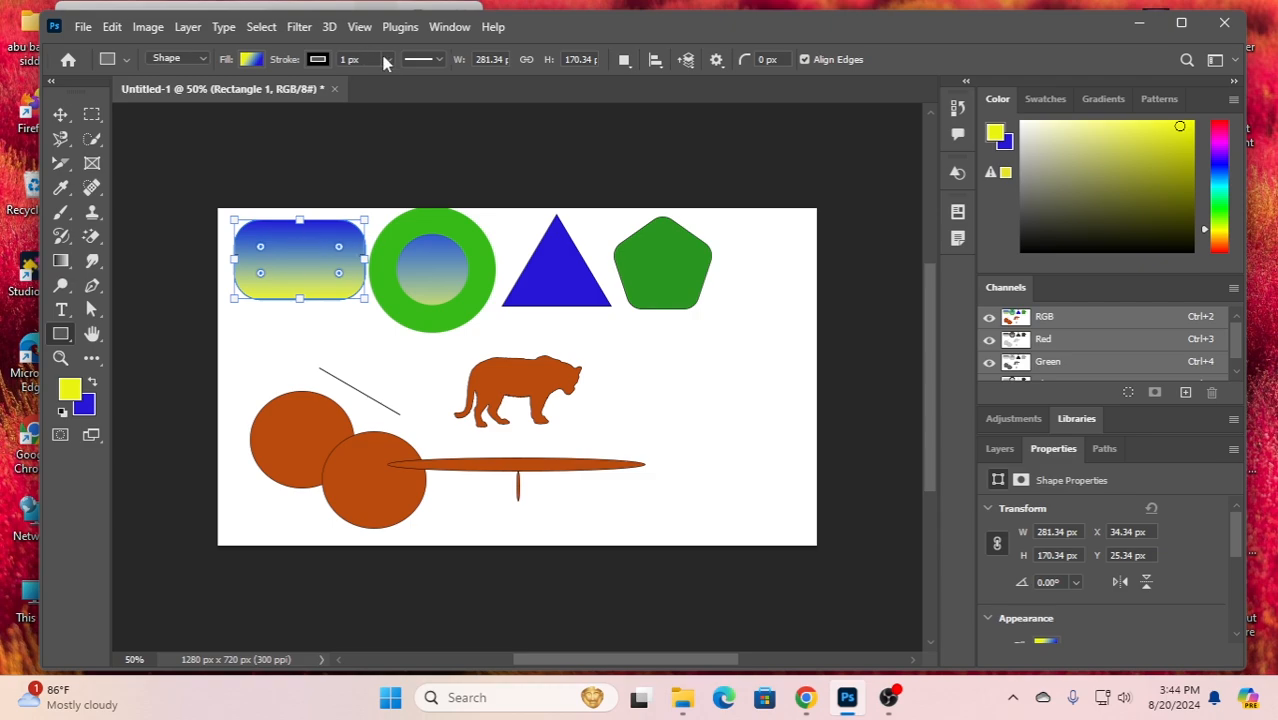
# Give the rounded rectangle a yellow stroke 34.70 px wide
pyautogui.click(318, 60)
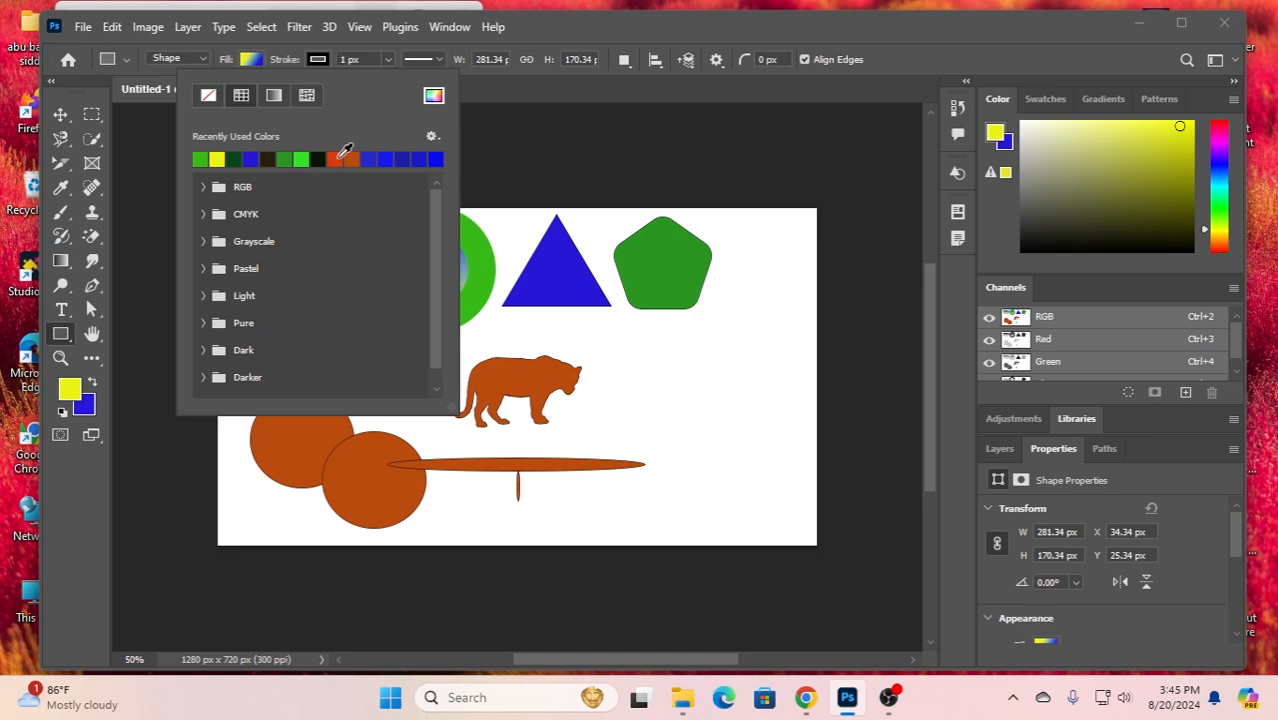
pyautogui.click(217, 158)
pyautogui.click(326, 62)
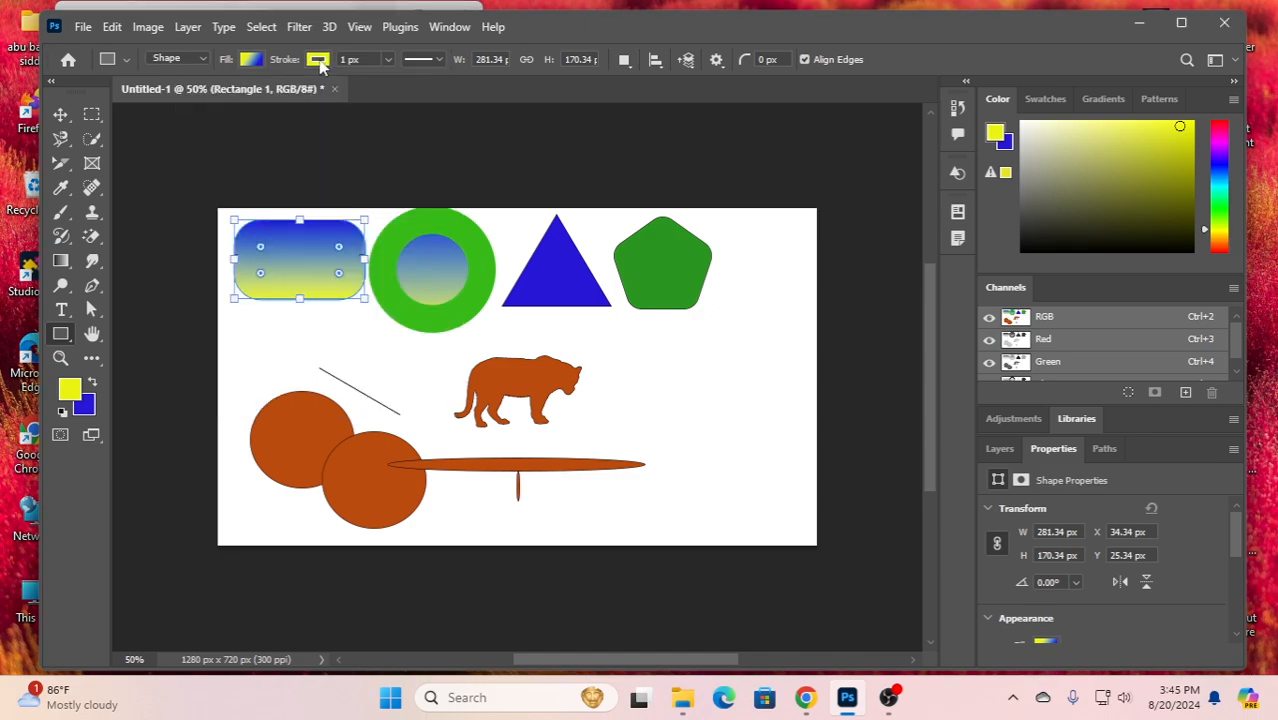
pyautogui.click(389, 58)
pyautogui.moveTo(388, 83); pyautogui.dragTo(399, 85)
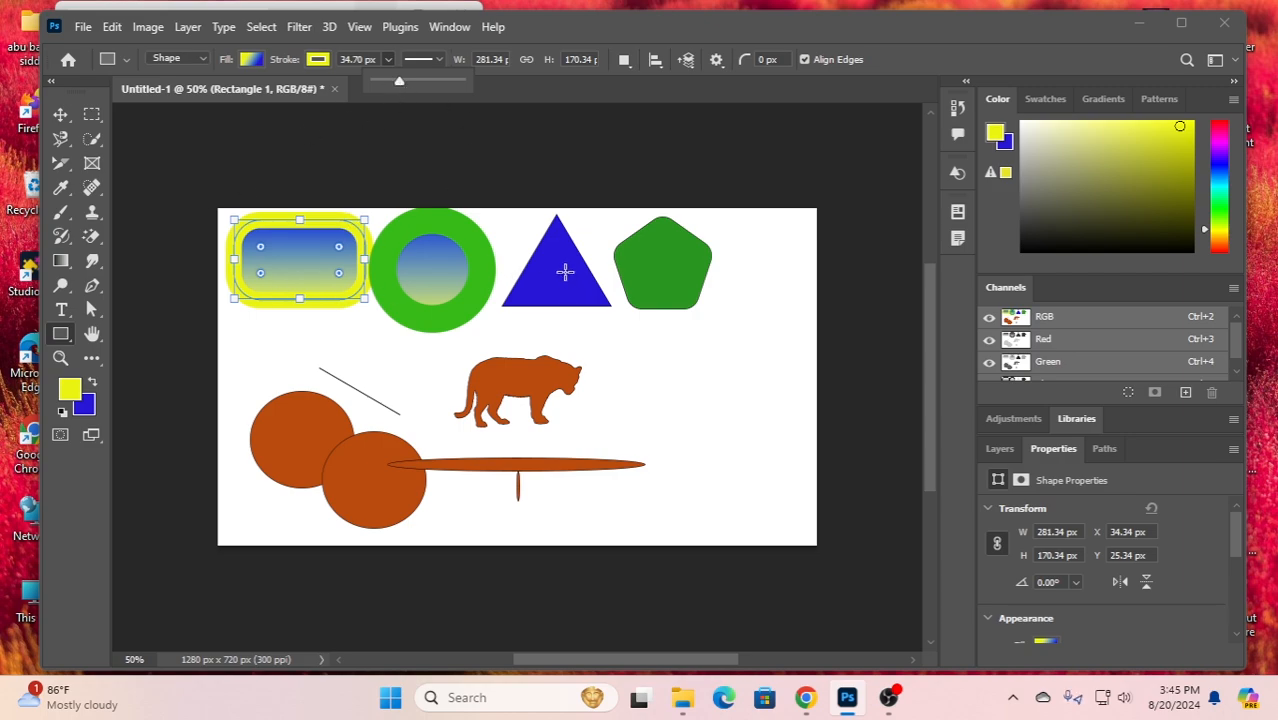
# Create a 281.34 by 170.34 px triangle and move it to the empty area below the green pentagon, beside the tiger
pyautogui.rightClick(62, 336)
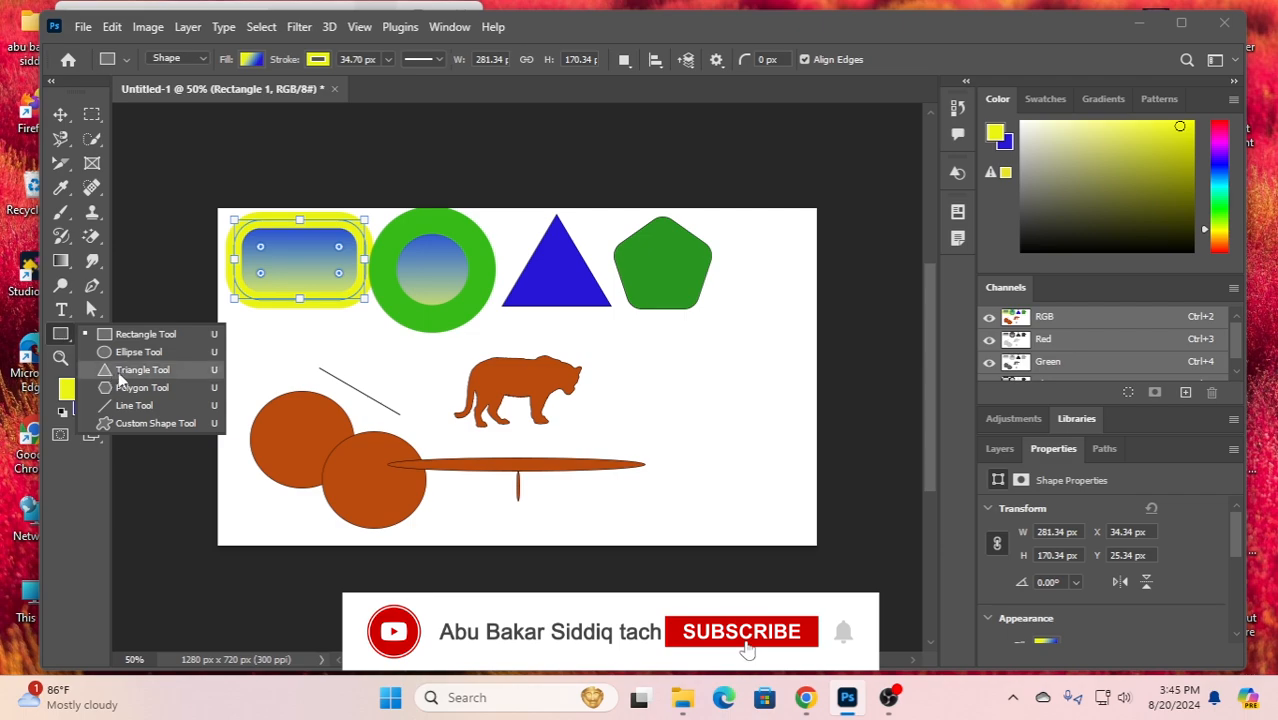
pyautogui.click(115, 374)
pyautogui.click(567, 268)
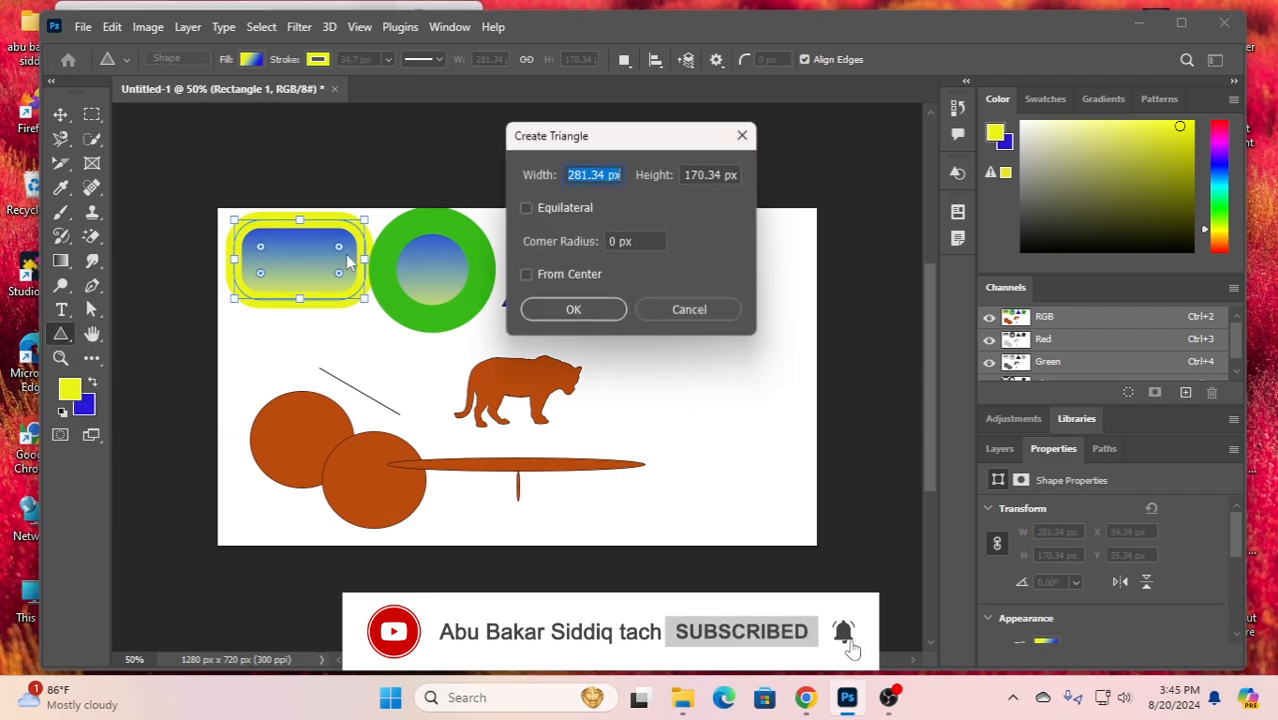
pyautogui.click(571, 306)
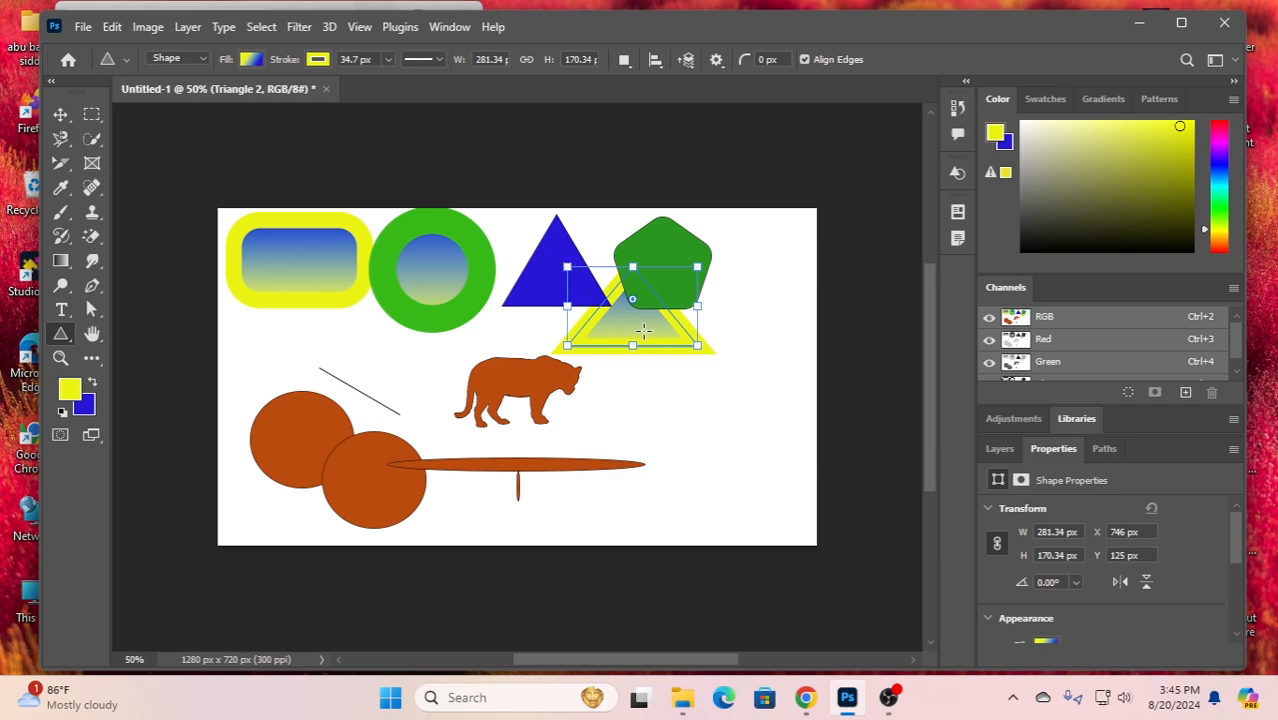
pyautogui.click(60, 114)
pyautogui.moveTo(601, 331); pyautogui.dragTo(667, 410)
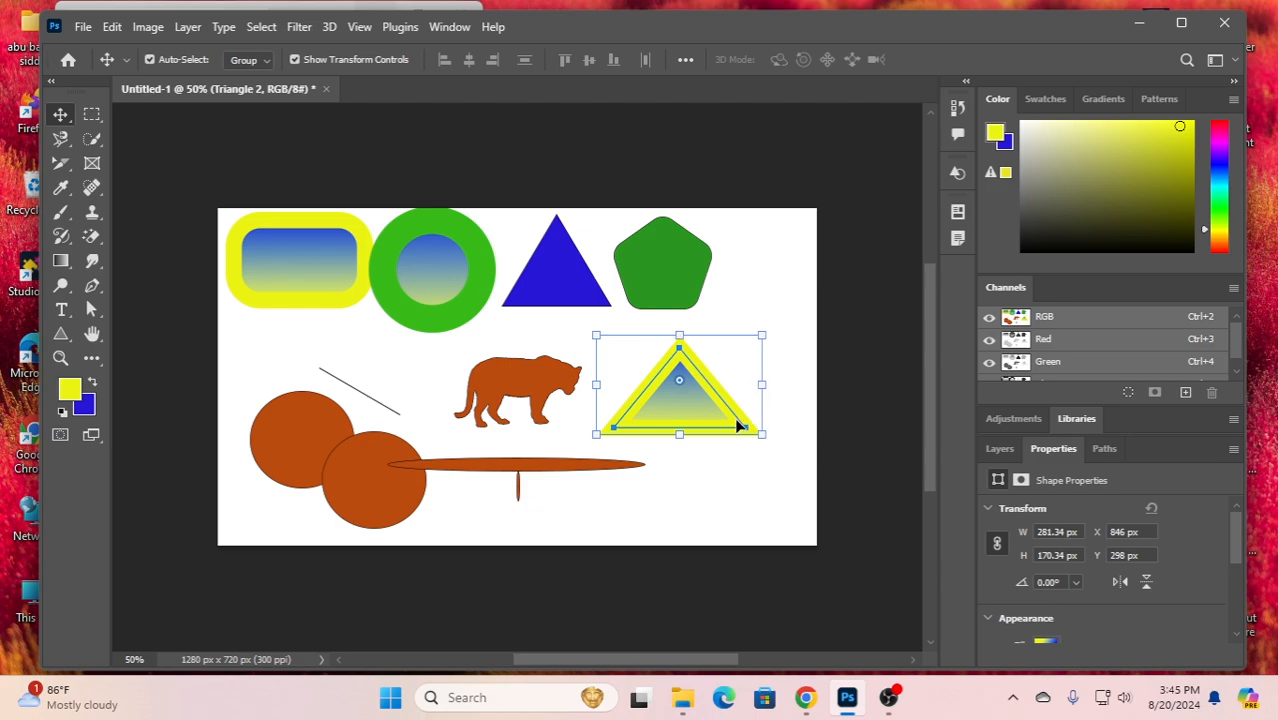
pyautogui.moveTo(737, 418); pyautogui.dragTo(741, 413)
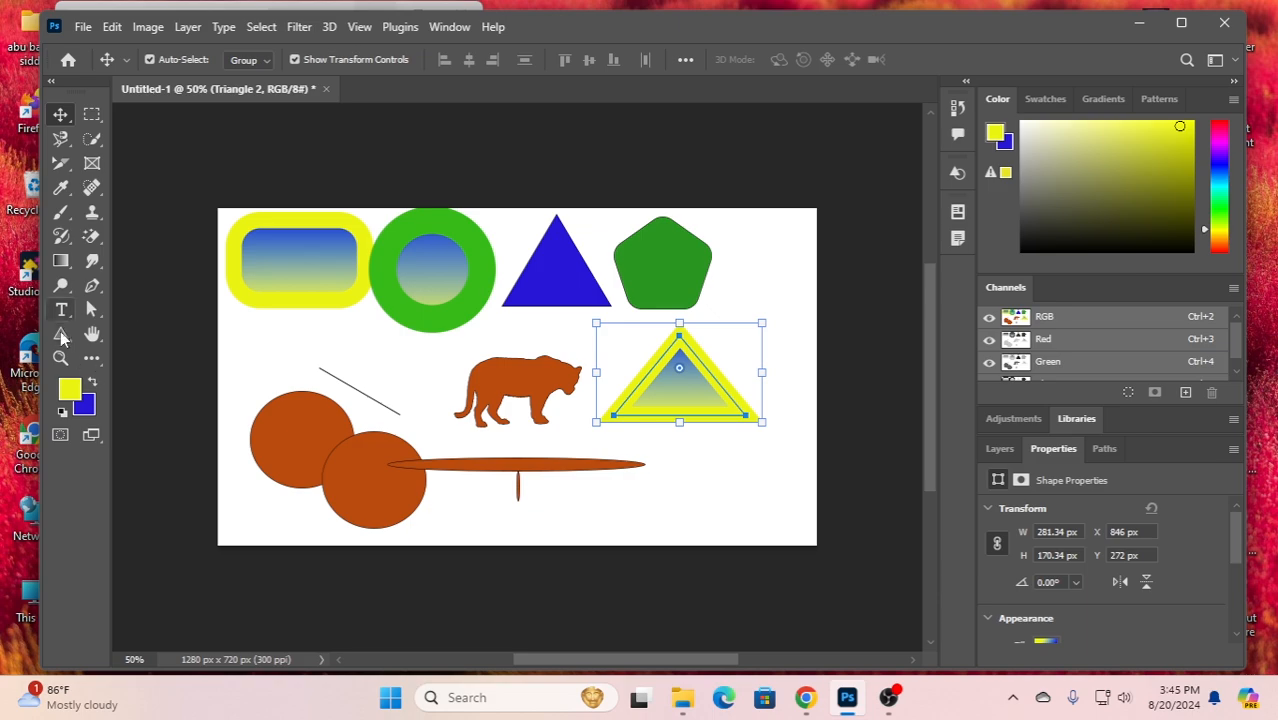
# Remove the new triangle's fill so only its yellow stroke remains, and move the outline slightly down to X 840 px, Y 298 px
pyautogui.click(61, 336)
pyautogui.click(324, 60)
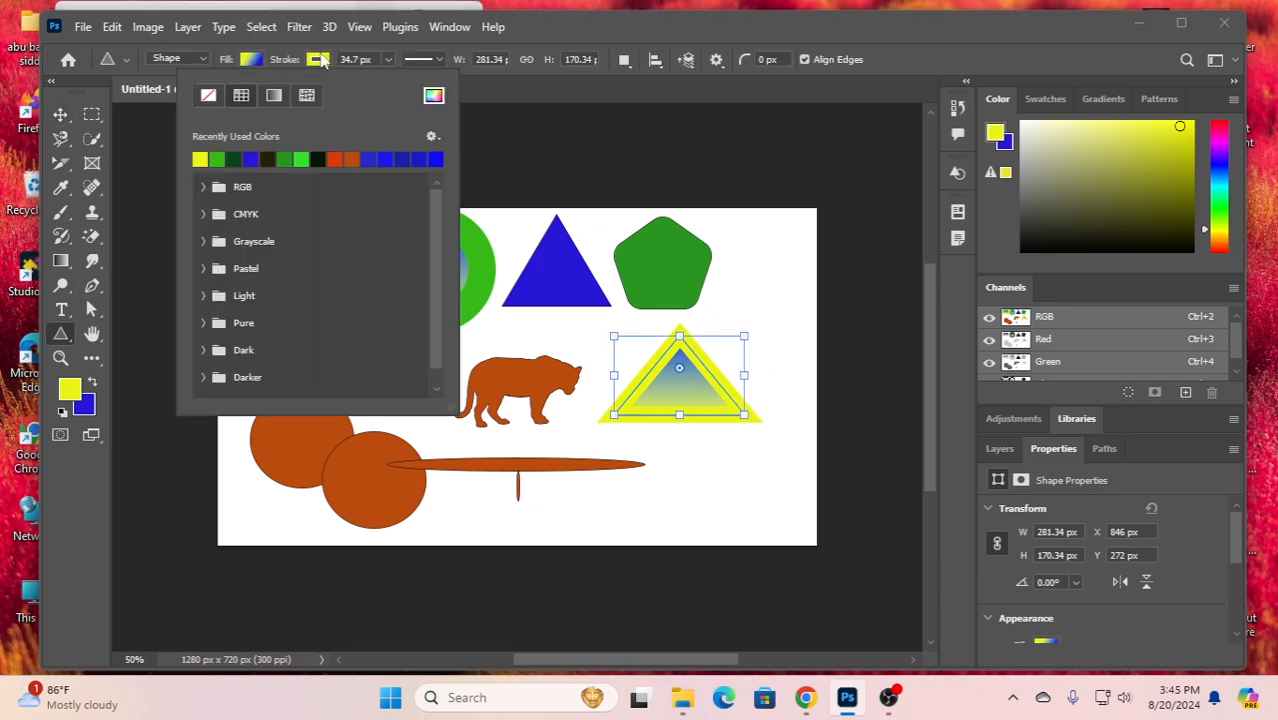
pyautogui.click(251, 61)
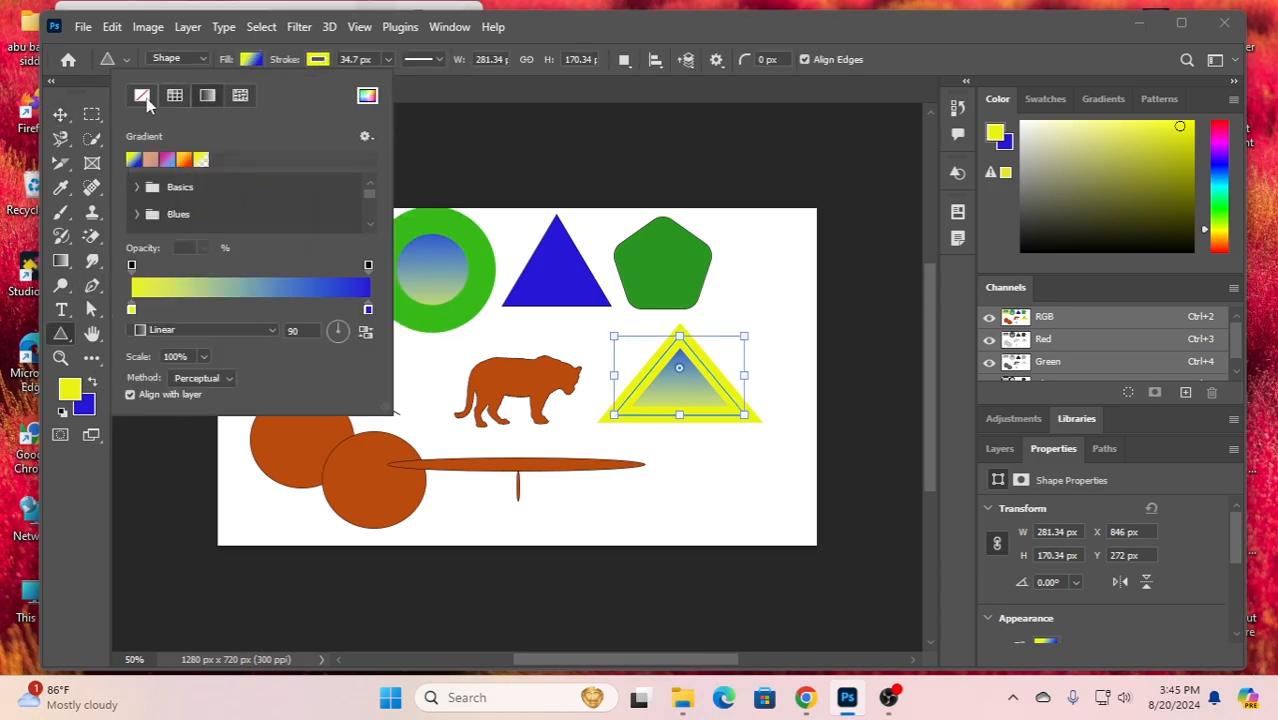
pyautogui.click(142, 96)
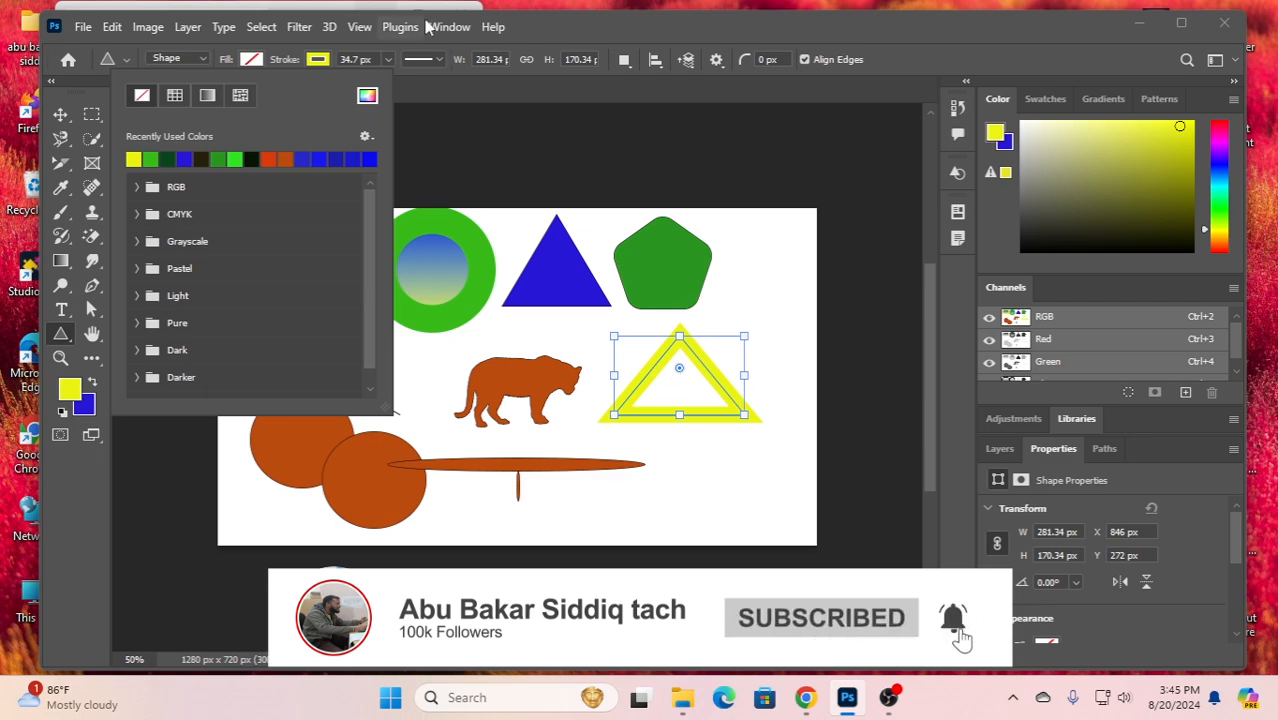
pyautogui.click(583, 32)
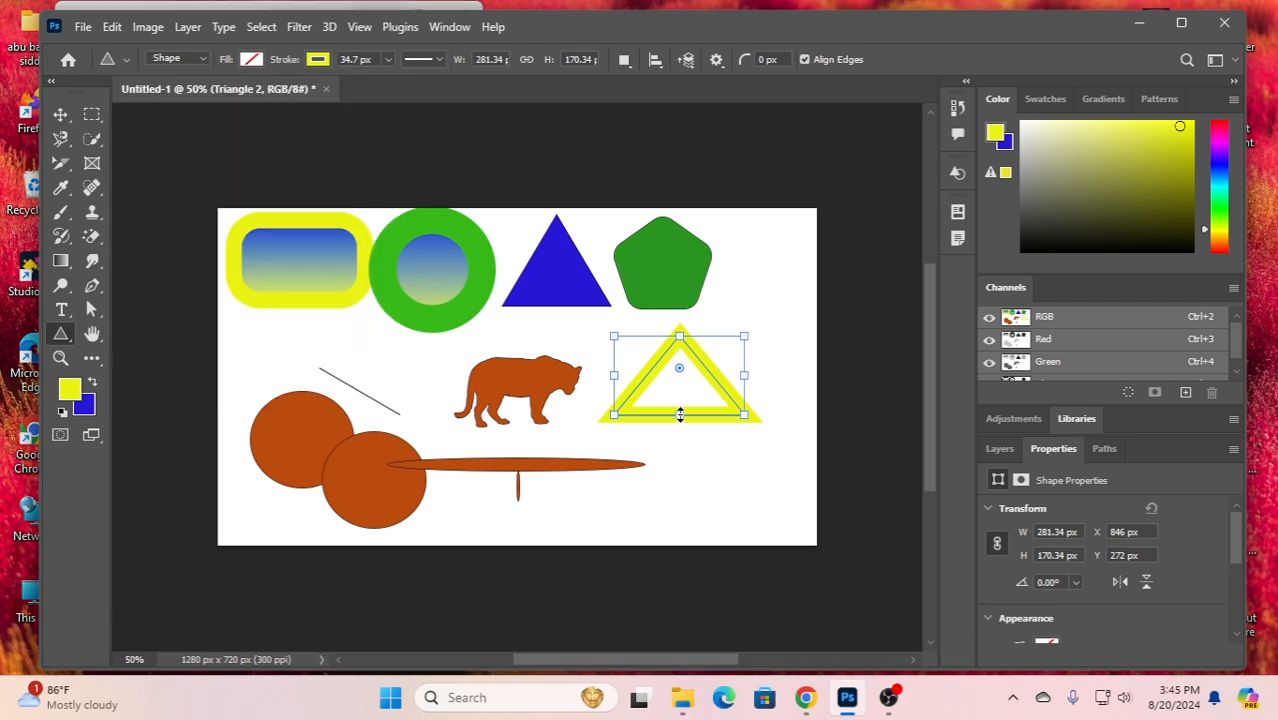
pyautogui.click(60, 114)
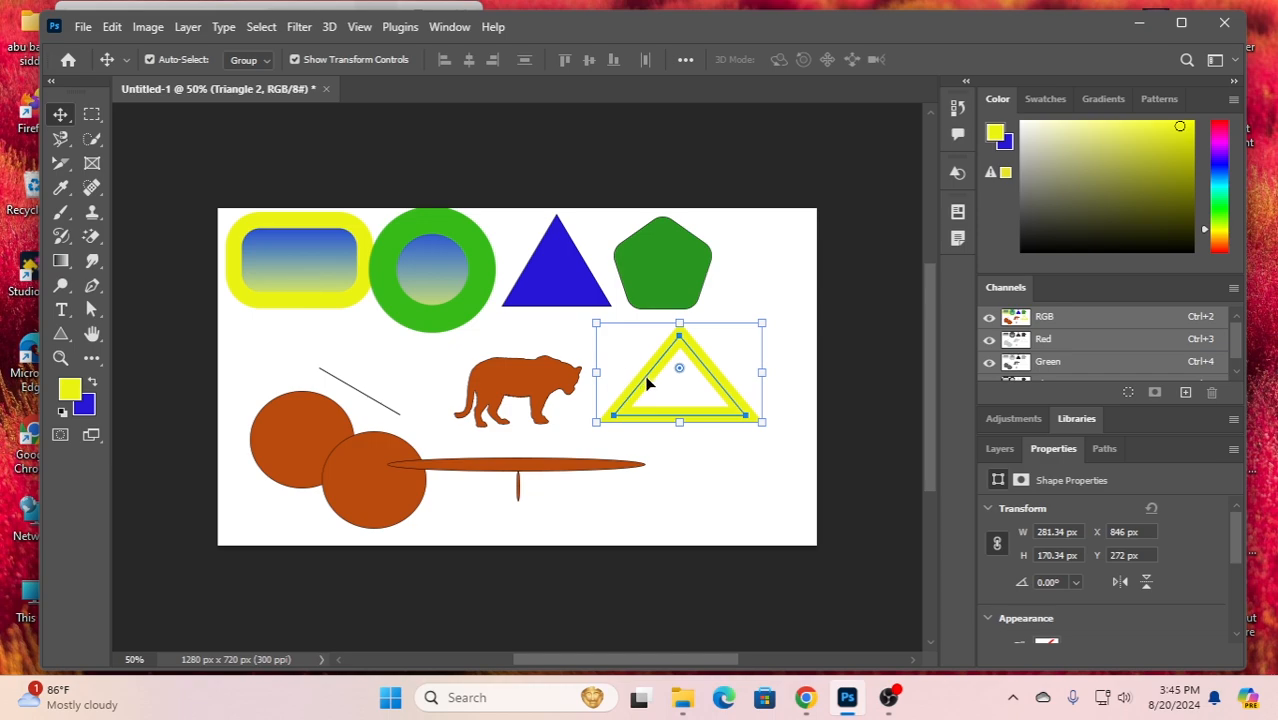
pyautogui.moveTo(646, 383); pyautogui.dragTo(676, 357)
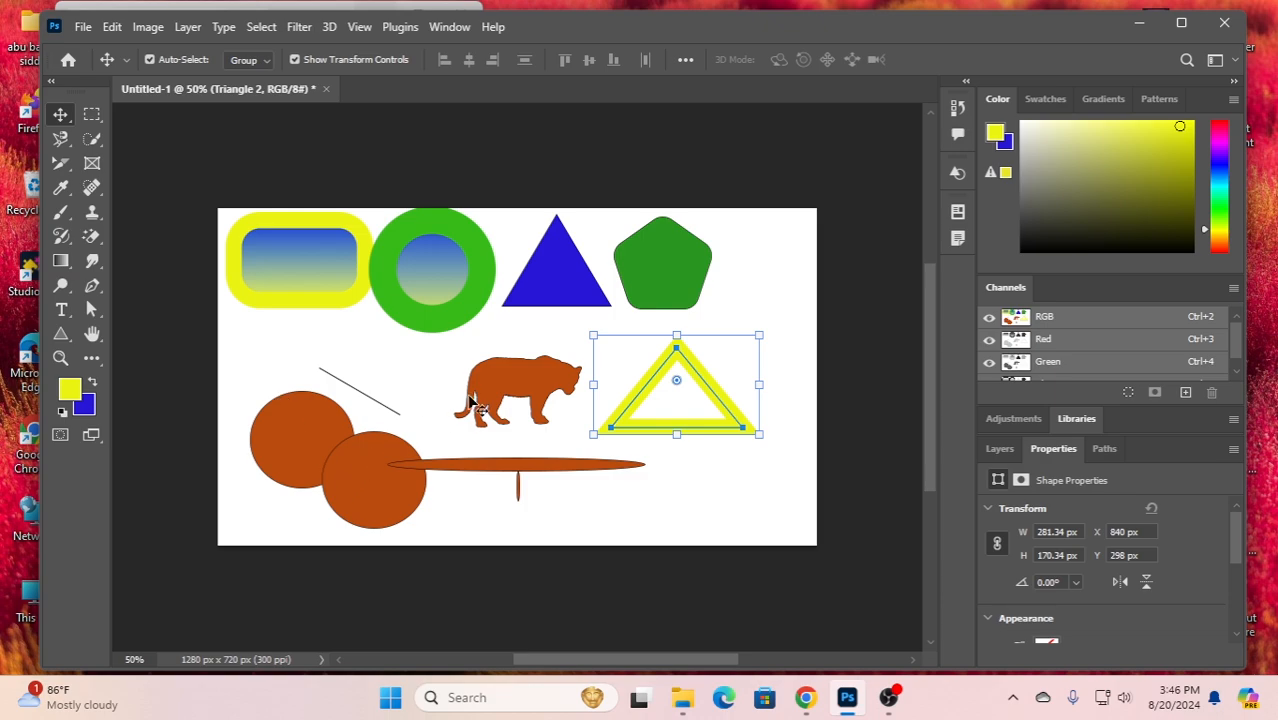
# Select the tiger shape and fill it with the linear yellow-orange to red gradient
pyautogui.click(522, 388)
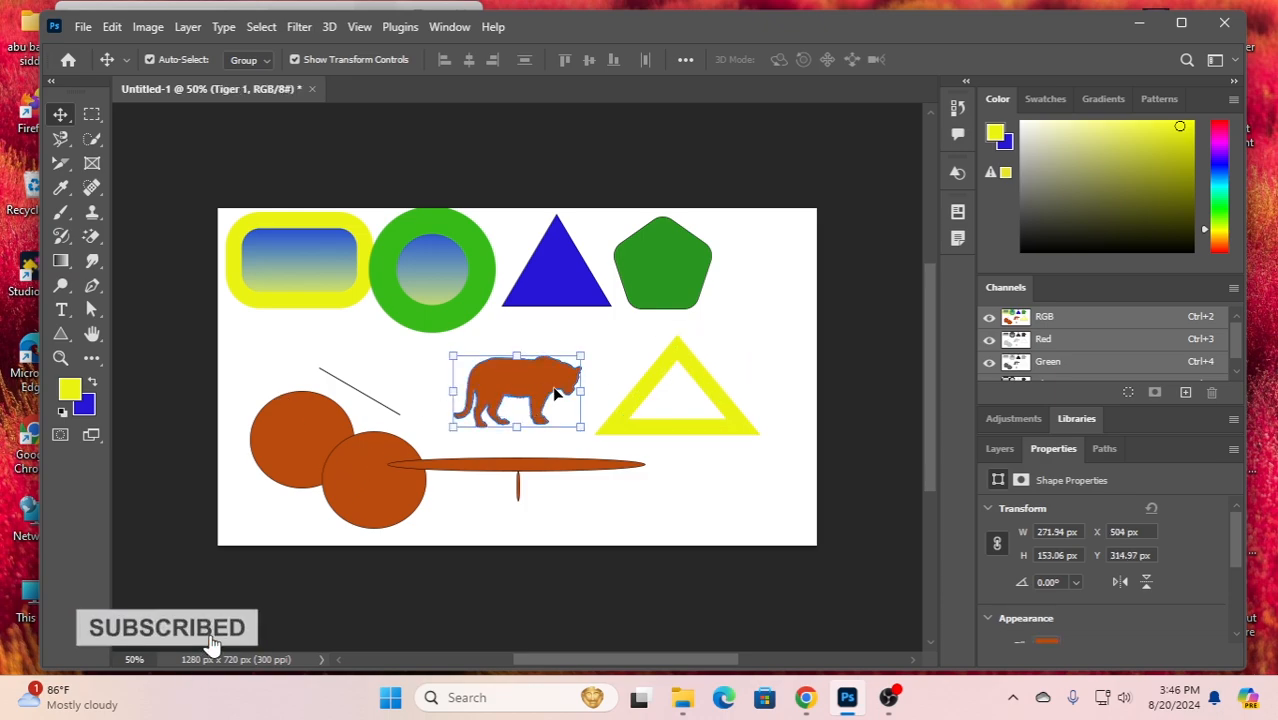
pyautogui.click(64, 336)
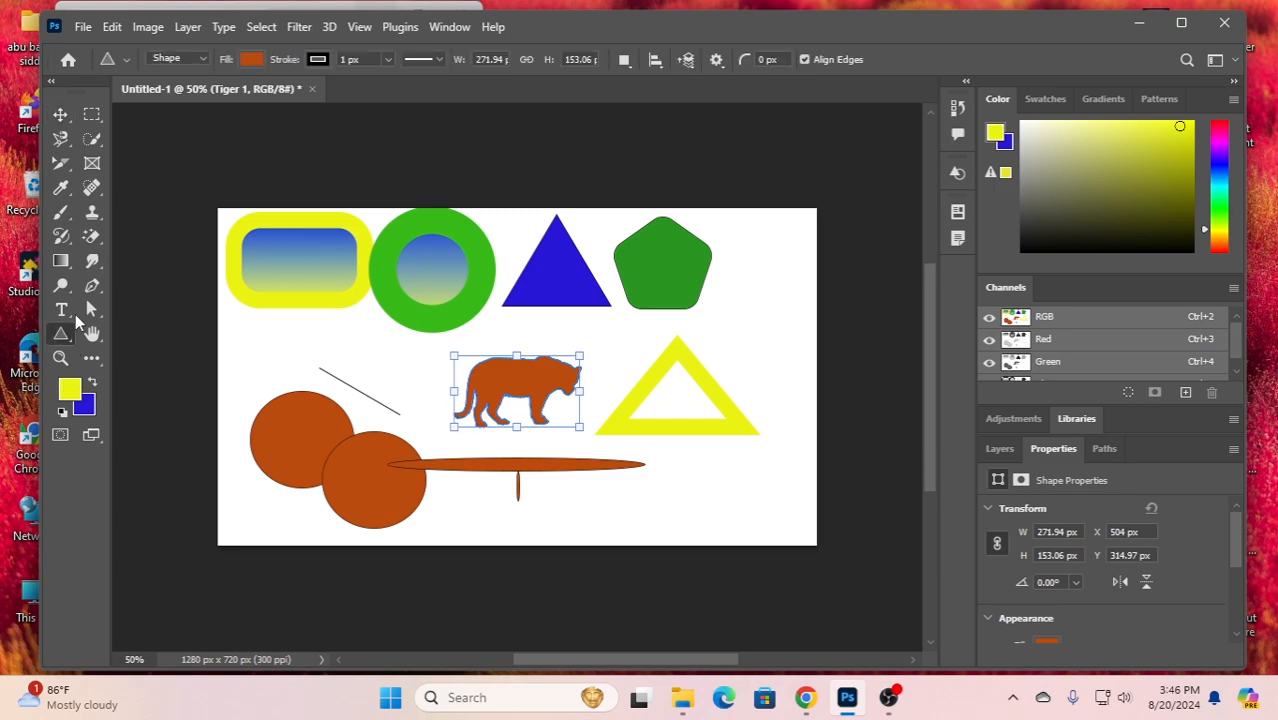
pyautogui.click(252, 60)
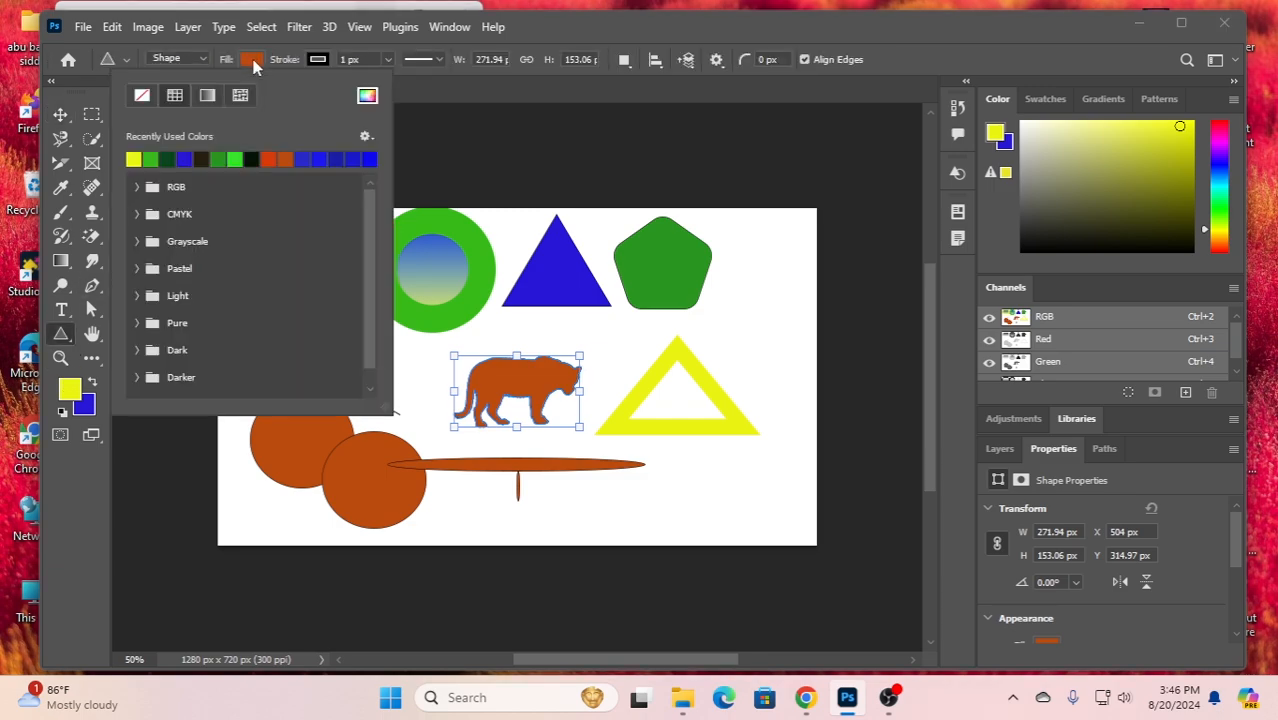
pyautogui.click(208, 95)
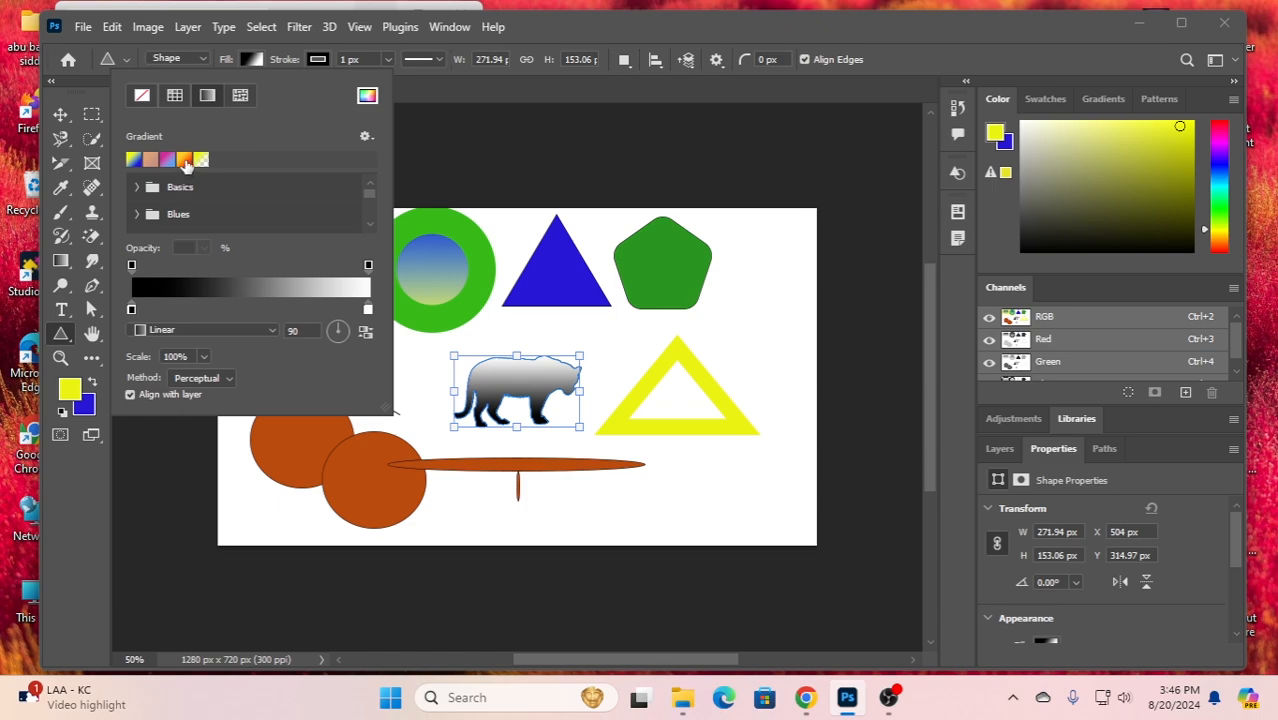
pyautogui.click(184, 160)
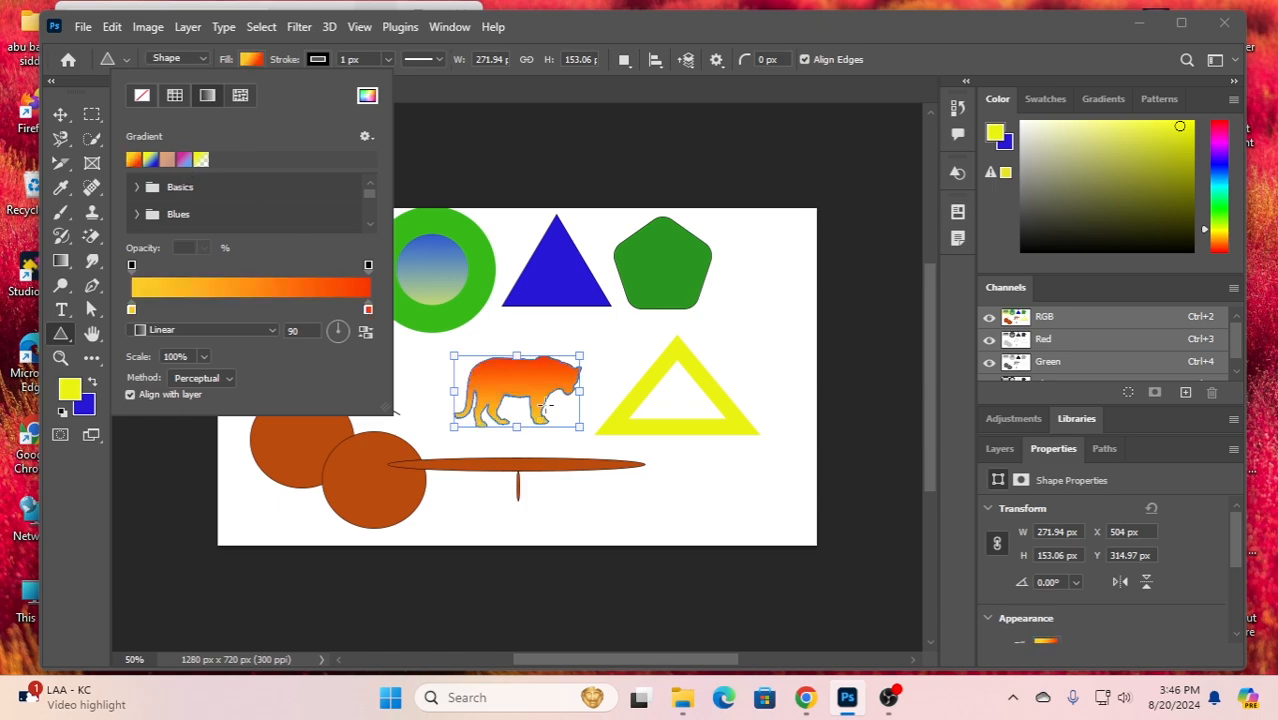
# Add a white colour stop near the middle of the tiger's gradient and shift the red stop slightly inward from its end
pyautogui.click(363, 310)
pyautogui.moveTo(363, 311); pyautogui.dragTo(289, 311)
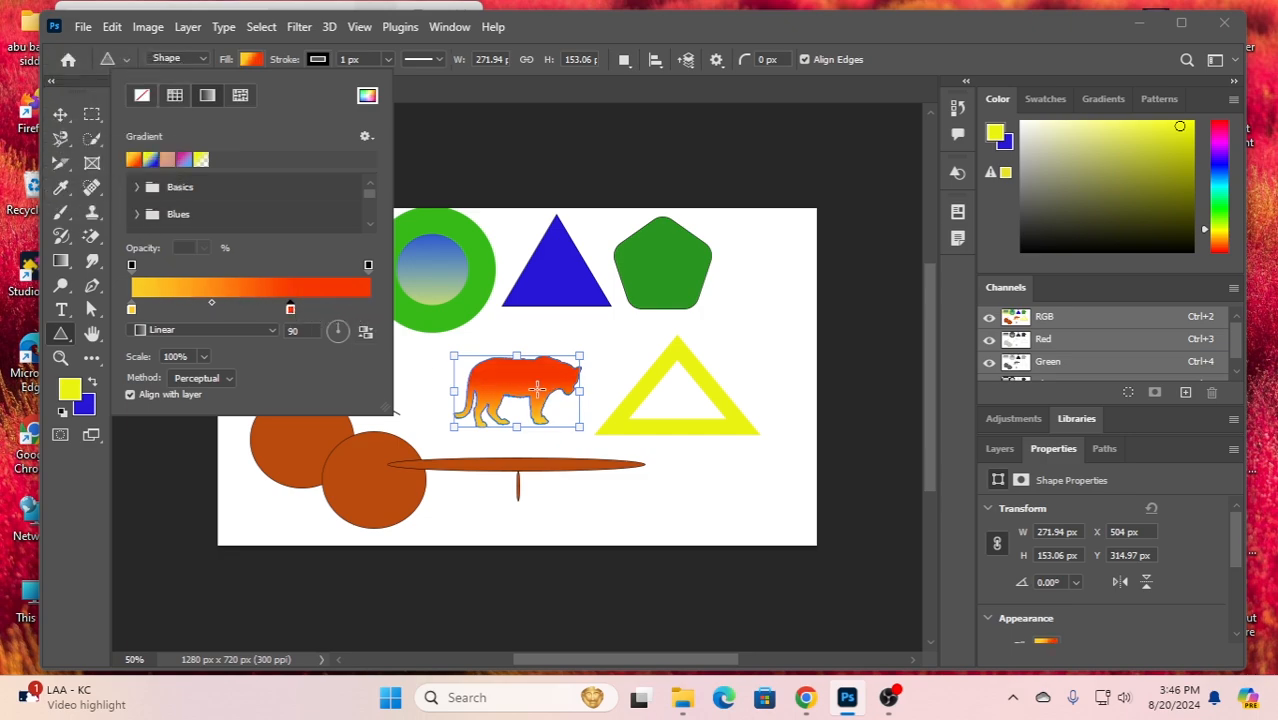
pyautogui.moveTo(289, 313); pyautogui.dragTo(253, 313)
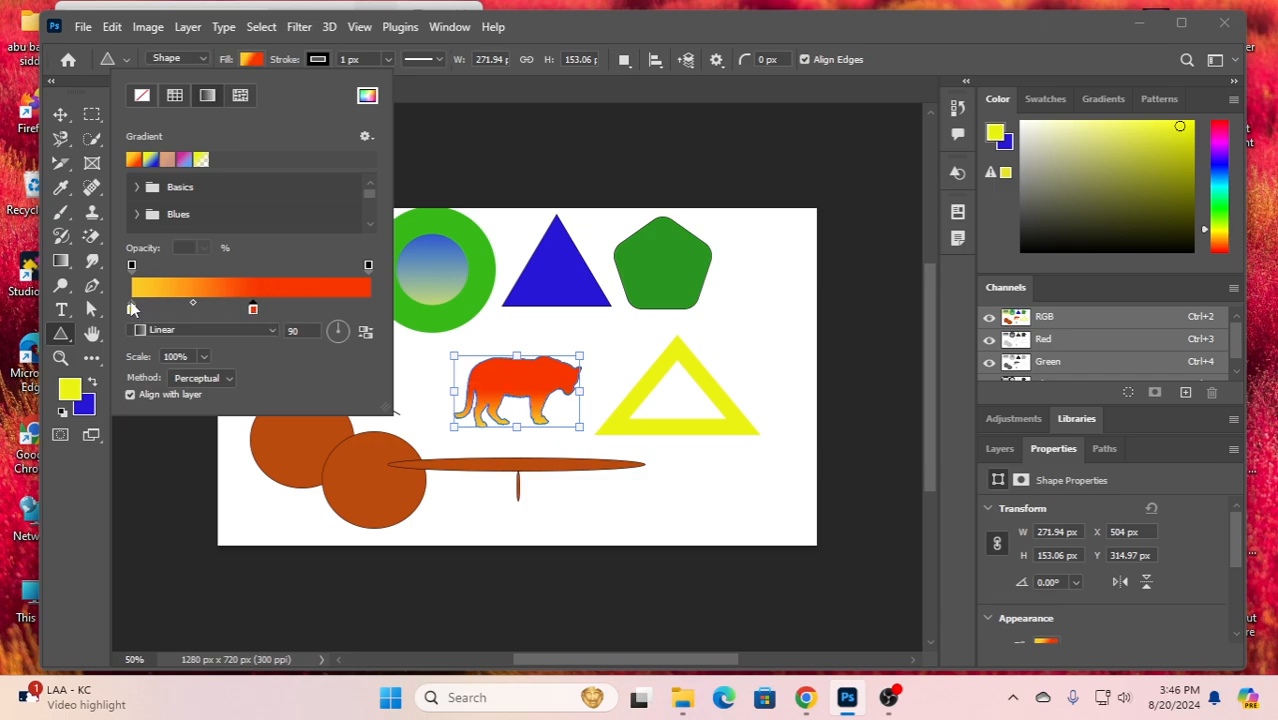
pyautogui.click(195, 310)
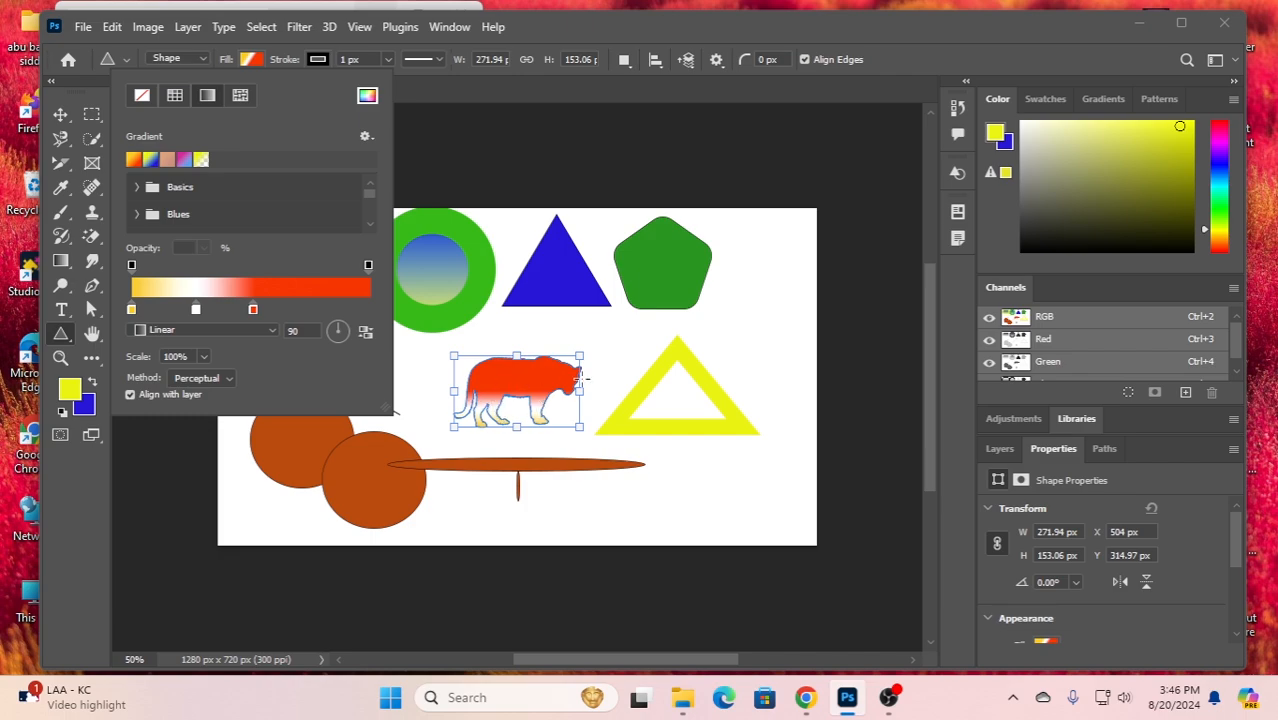
pyautogui.moveTo(254, 310); pyautogui.dragTo(350, 309)
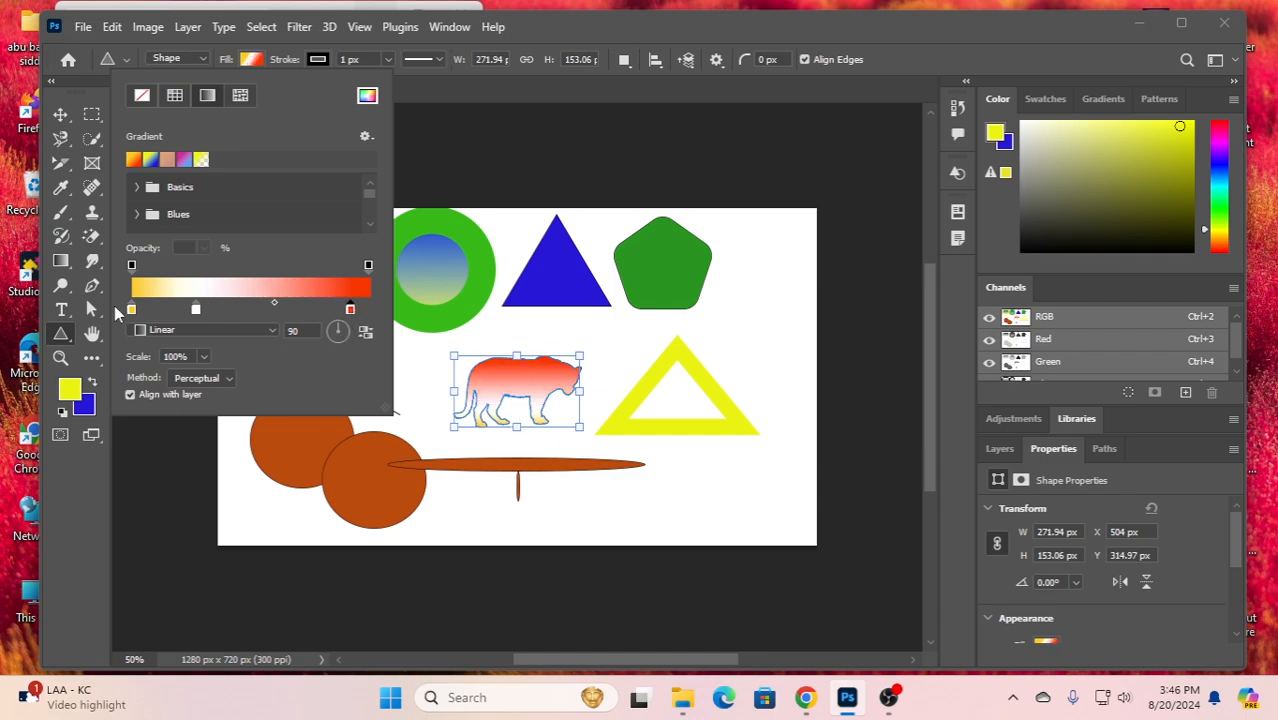
pyautogui.moveTo(197, 314); pyautogui.dragTo(236, 314)
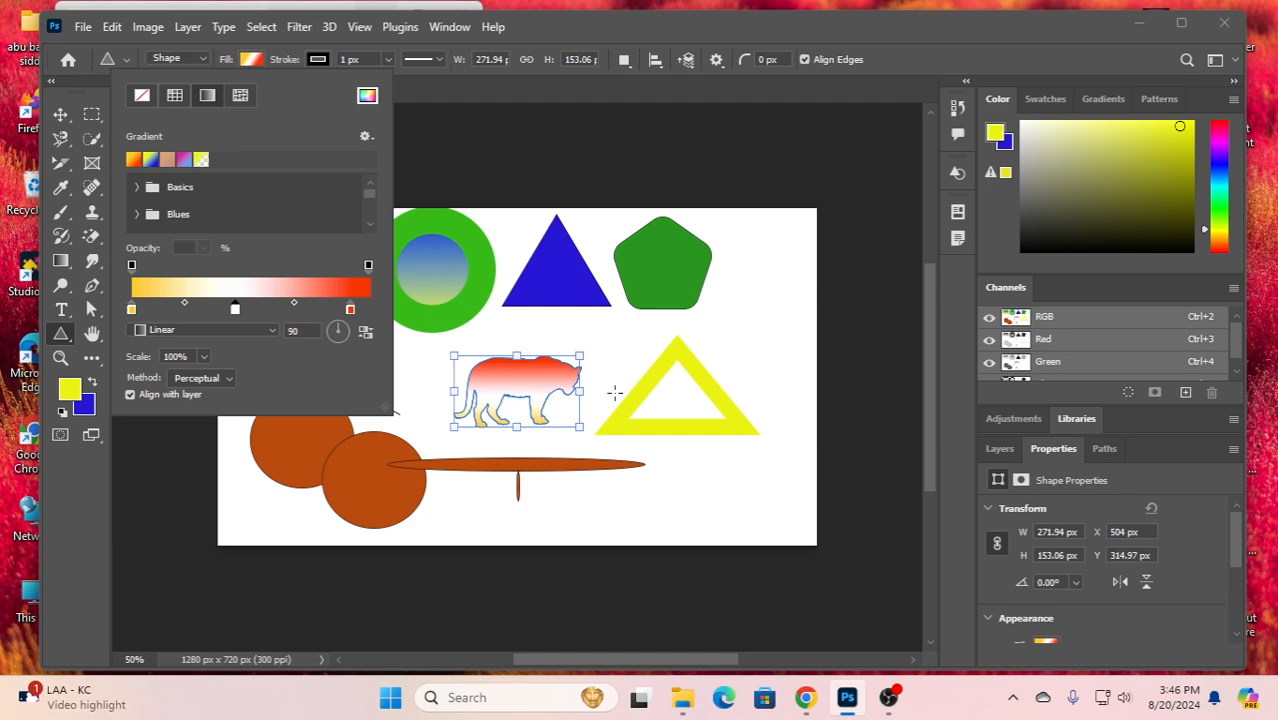
pyautogui.click(256, 60)
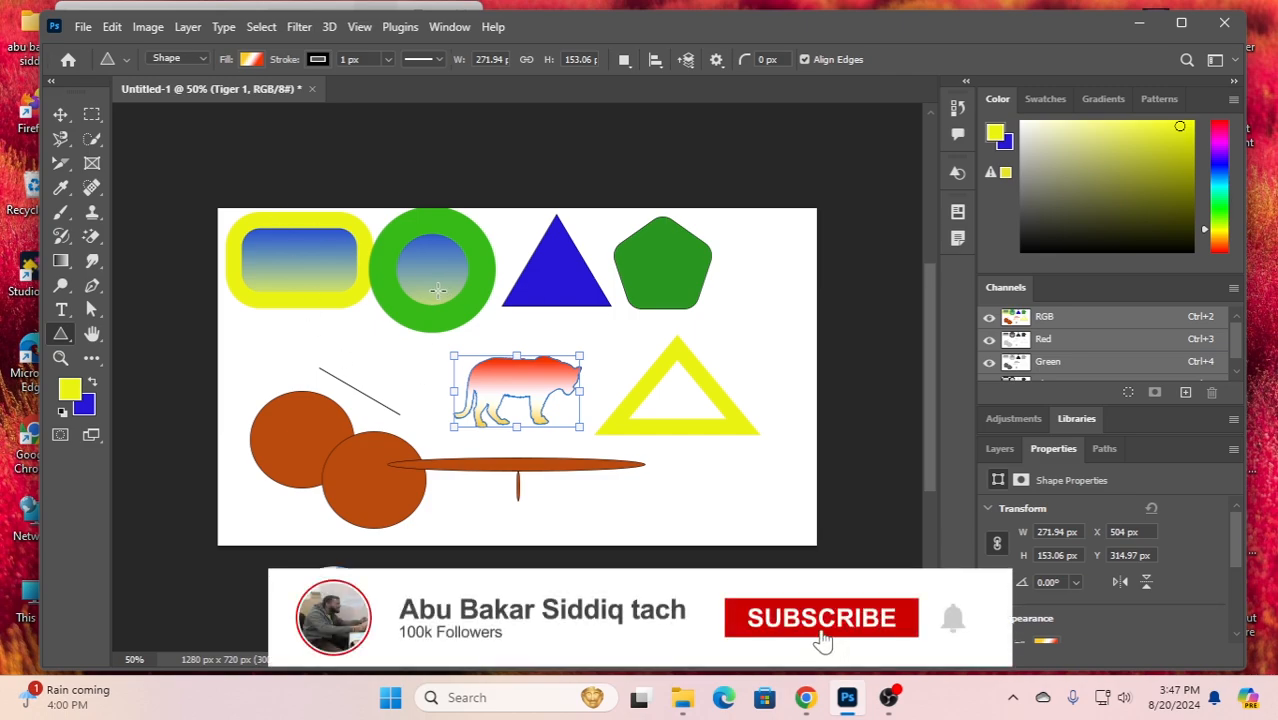
# Close the shapes document without saving and create a new white 1280 x 720 px document at 300 ppi
pyautogui.click(314, 90)
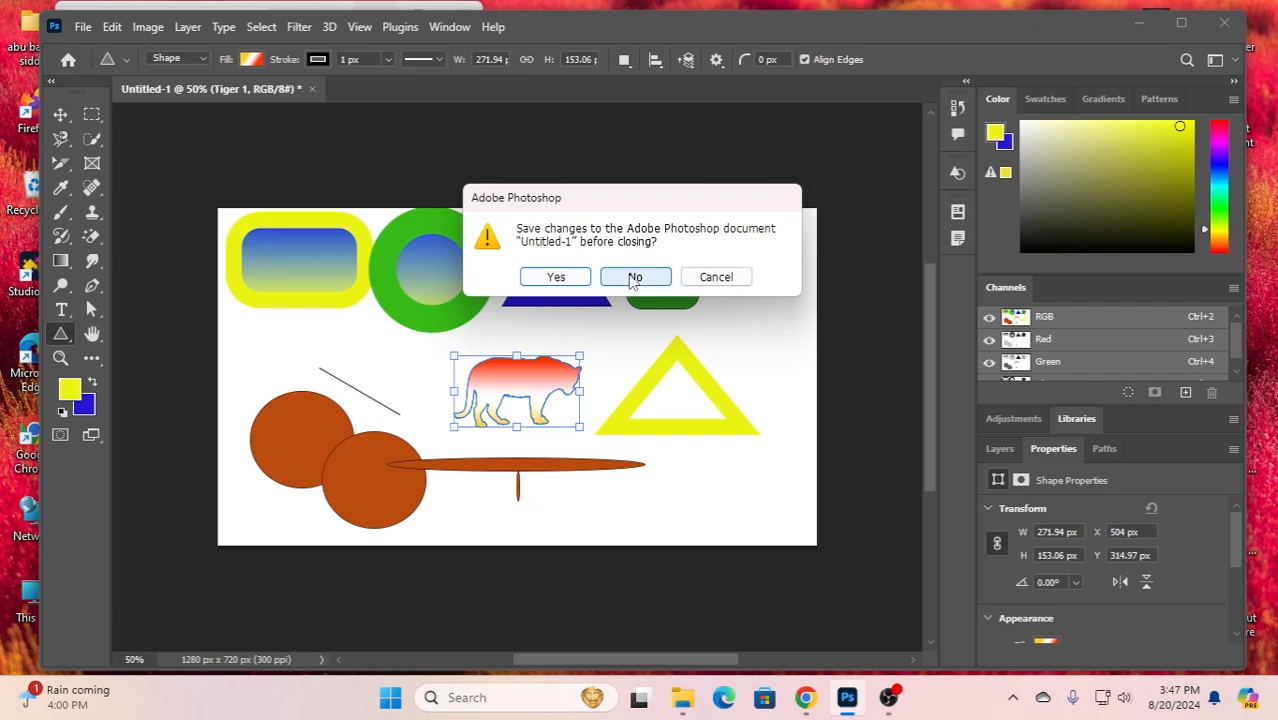
pyautogui.click(632, 279)
pyautogui.click(92, 161)
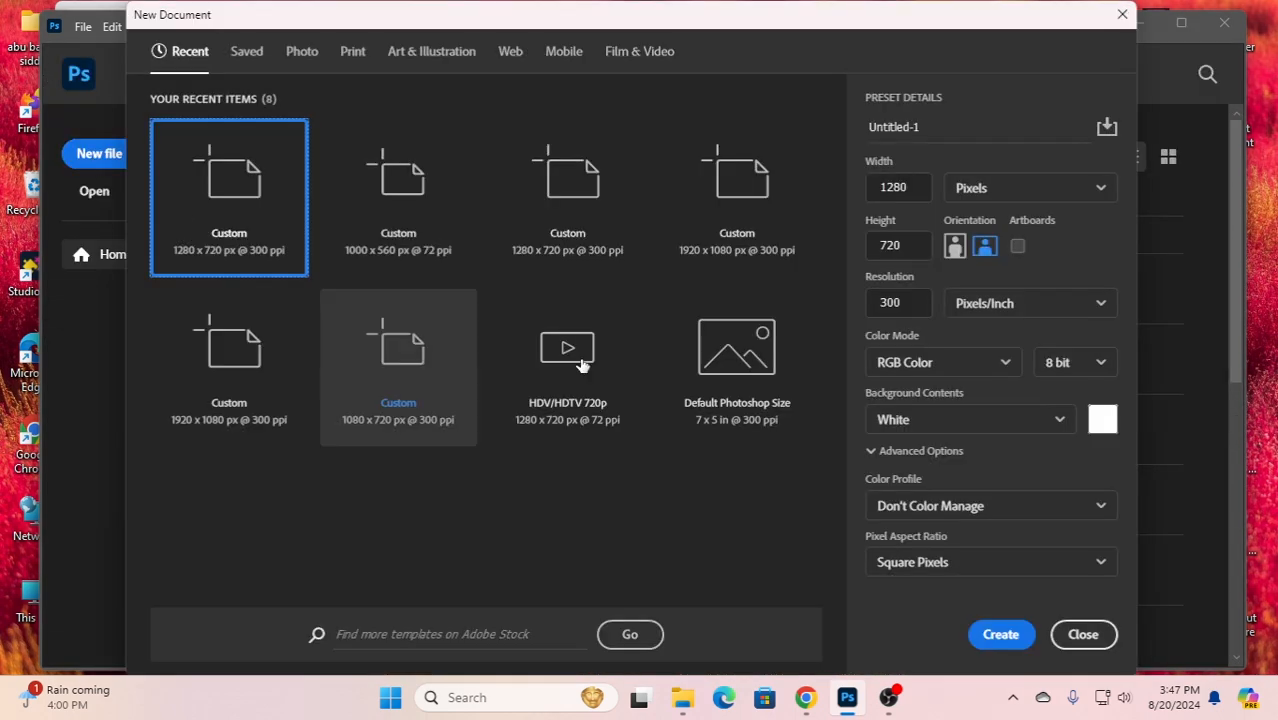
pyautogui.click(1000, 634)
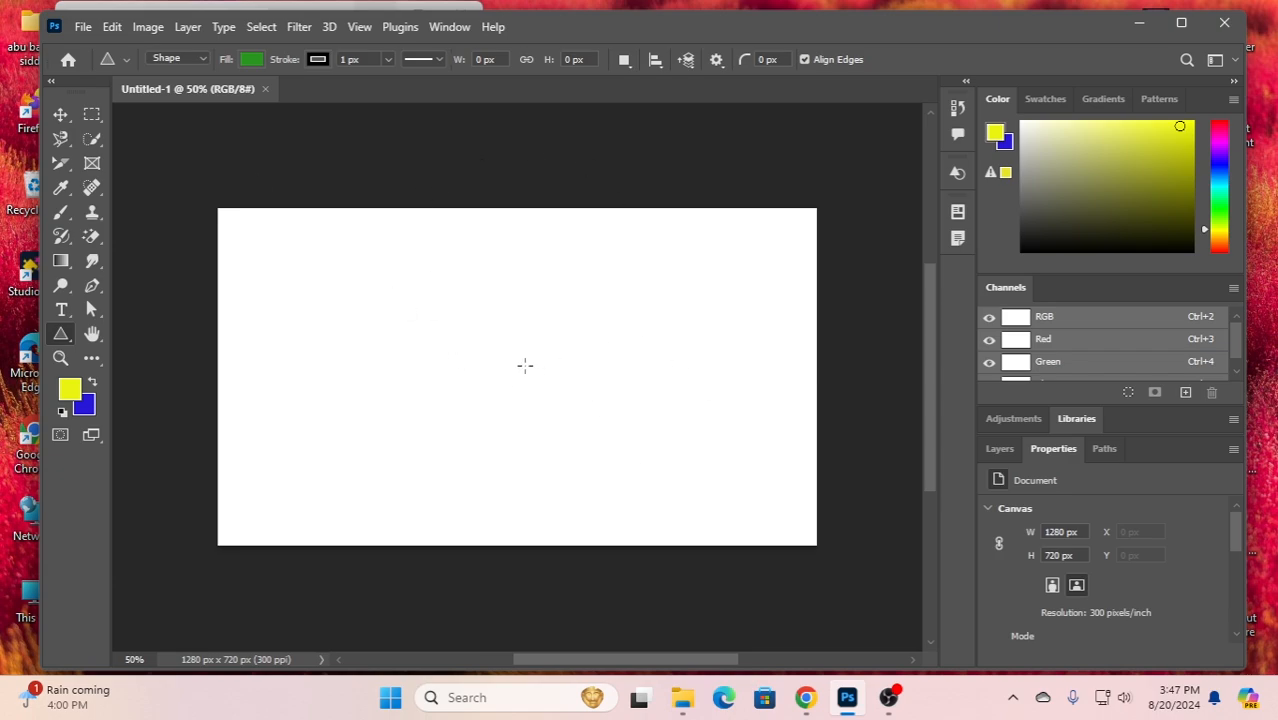
# Set the background colour to near-black 050314 and fill the white canvas with it
pyautogui.click(84, 404)
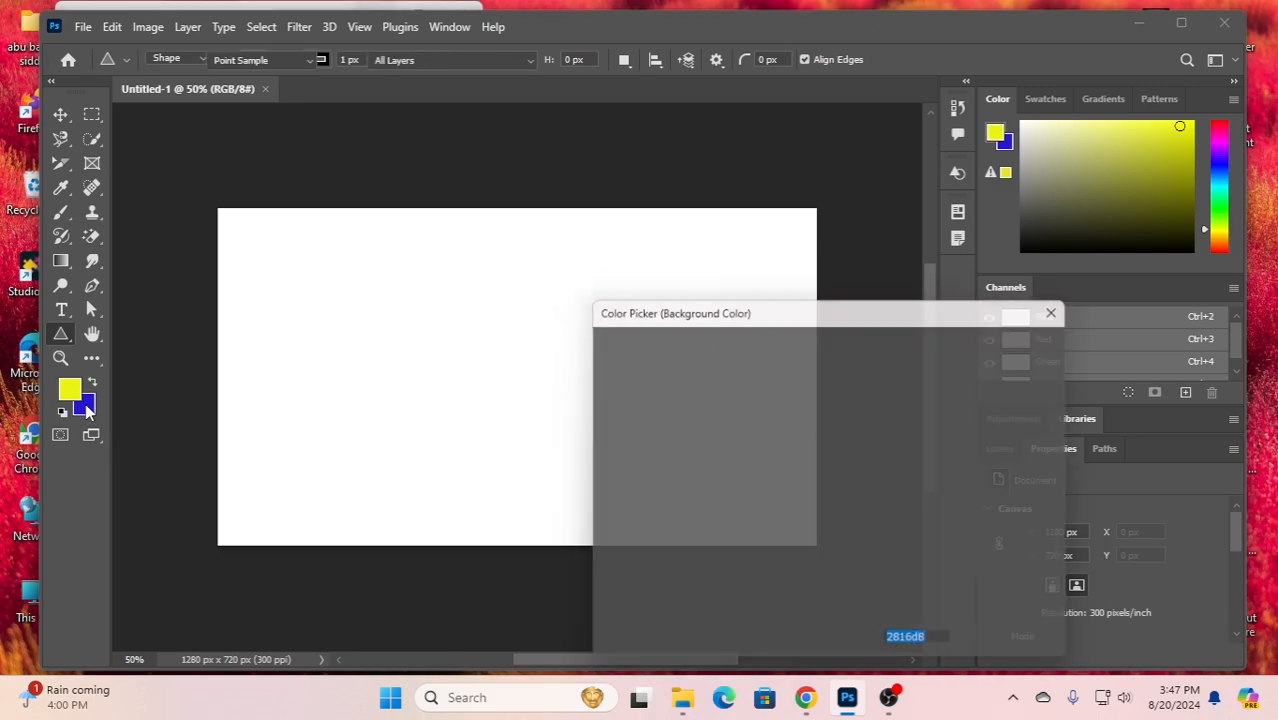
pyautogui.click(790, 568)
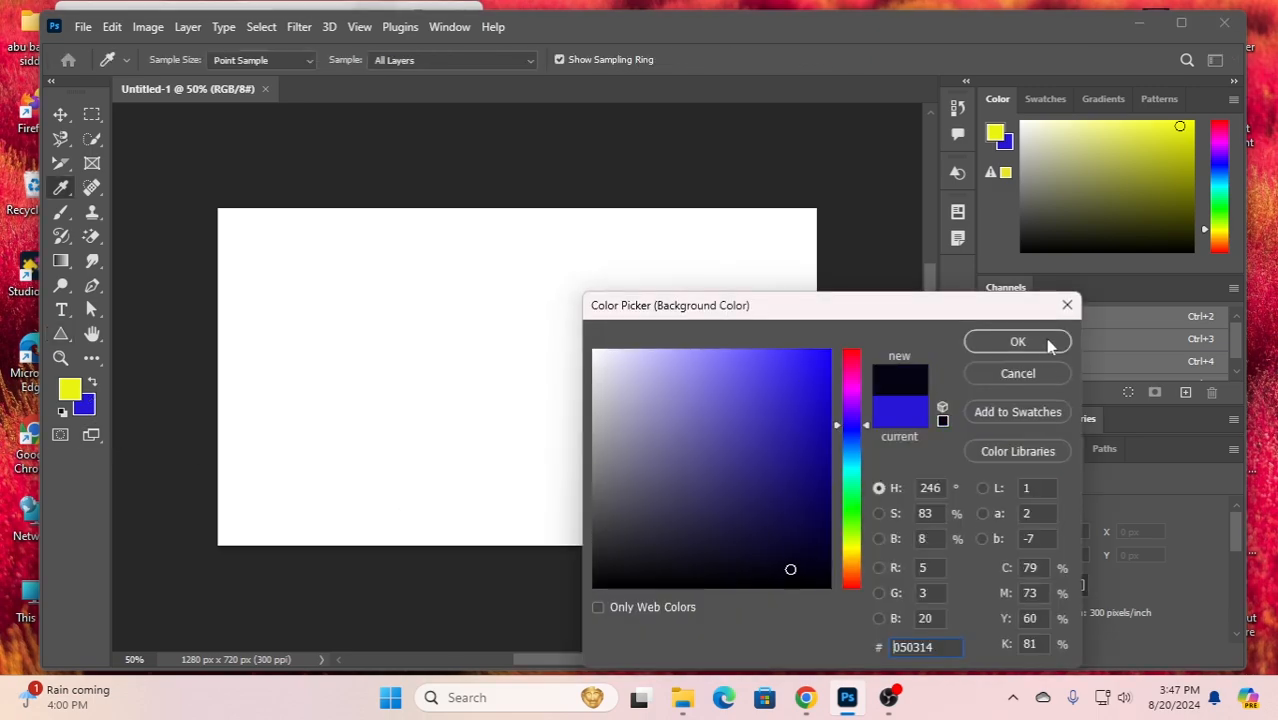
pyautogui.click(1047, 344)
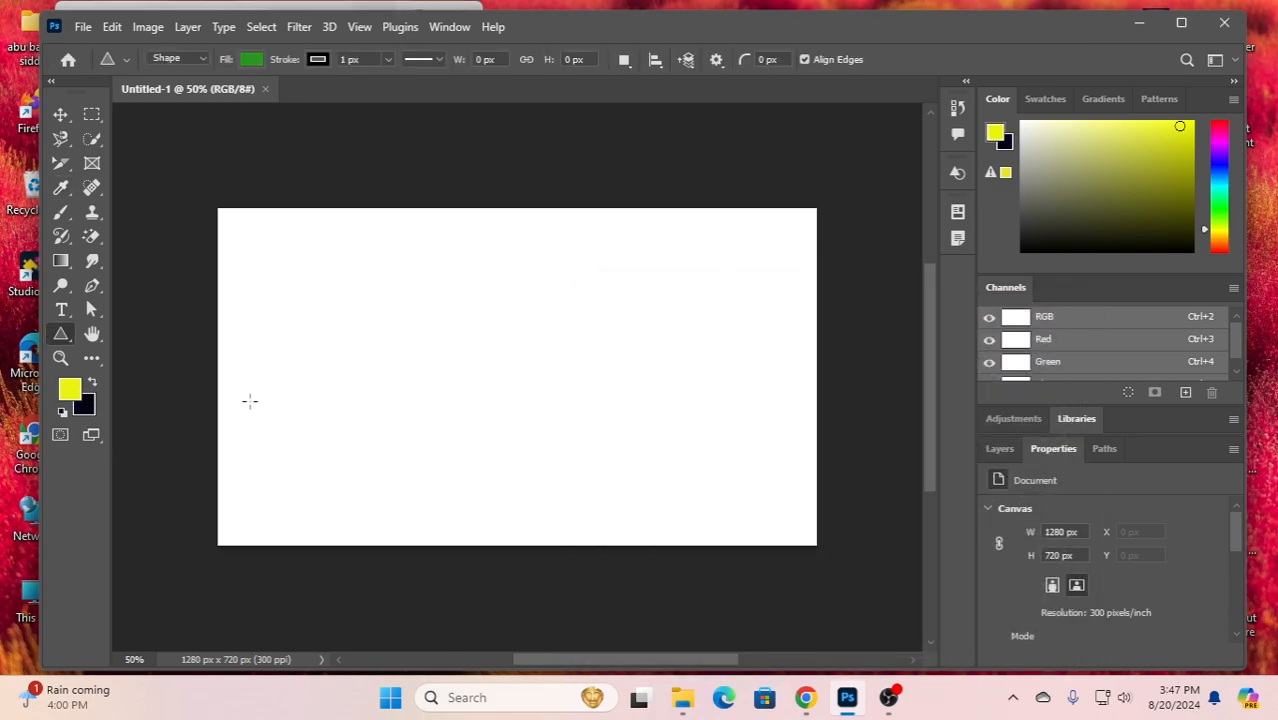
pyautogui.hotkey('ctrl', 'BackSpace')
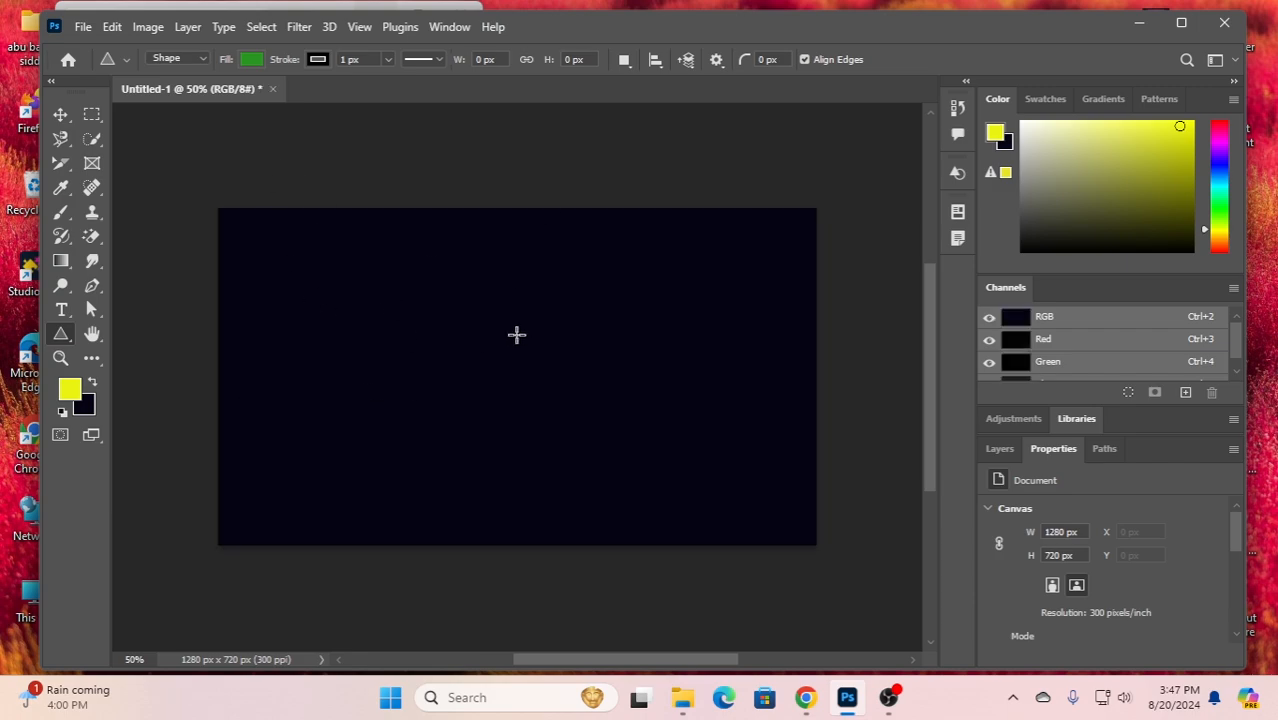
# Draw an ellipse about 94 x 81 px in the upper-left part of the canvas, using the canvas's dark colour
pyautogui.rightClick(56, 336)
pyautogui.click(120, 352)
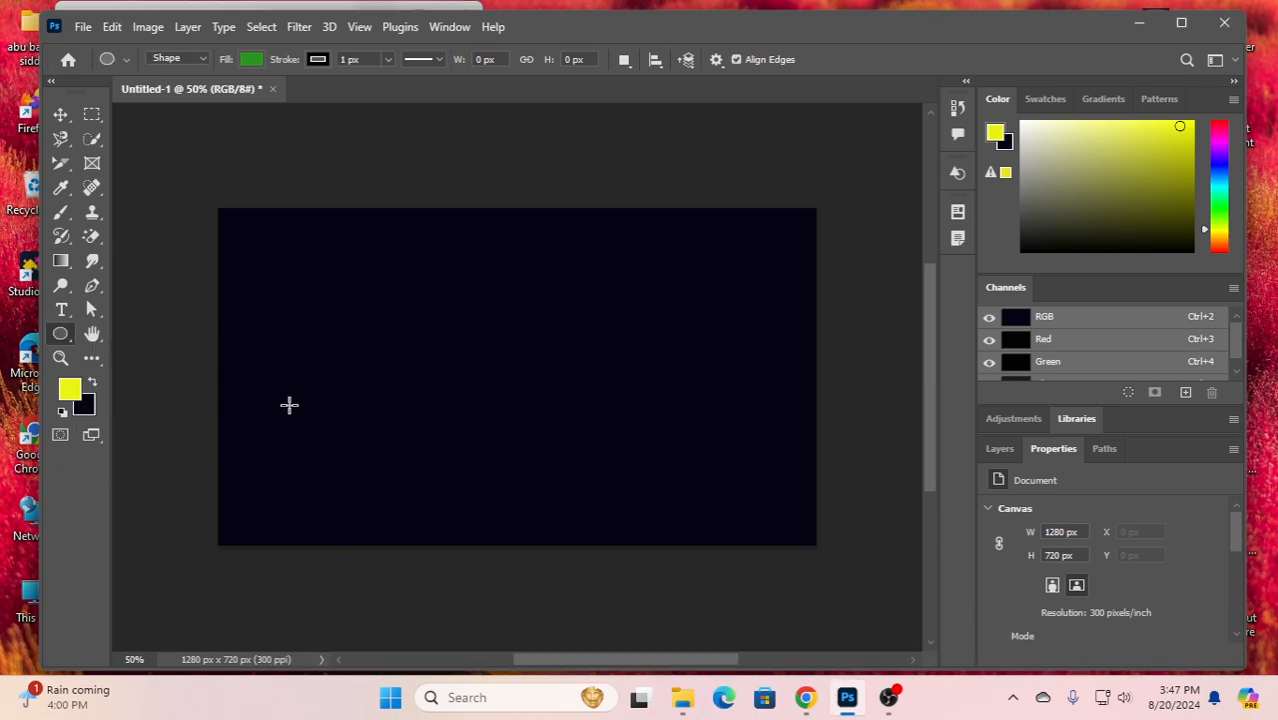
pyautogui.keyDown('alt'); pyautogui.click(288, 266); pyautogui.keyUp('alt')
pyautogui.moveTo(288, 266); pyautogui.dragTo(342, 323)
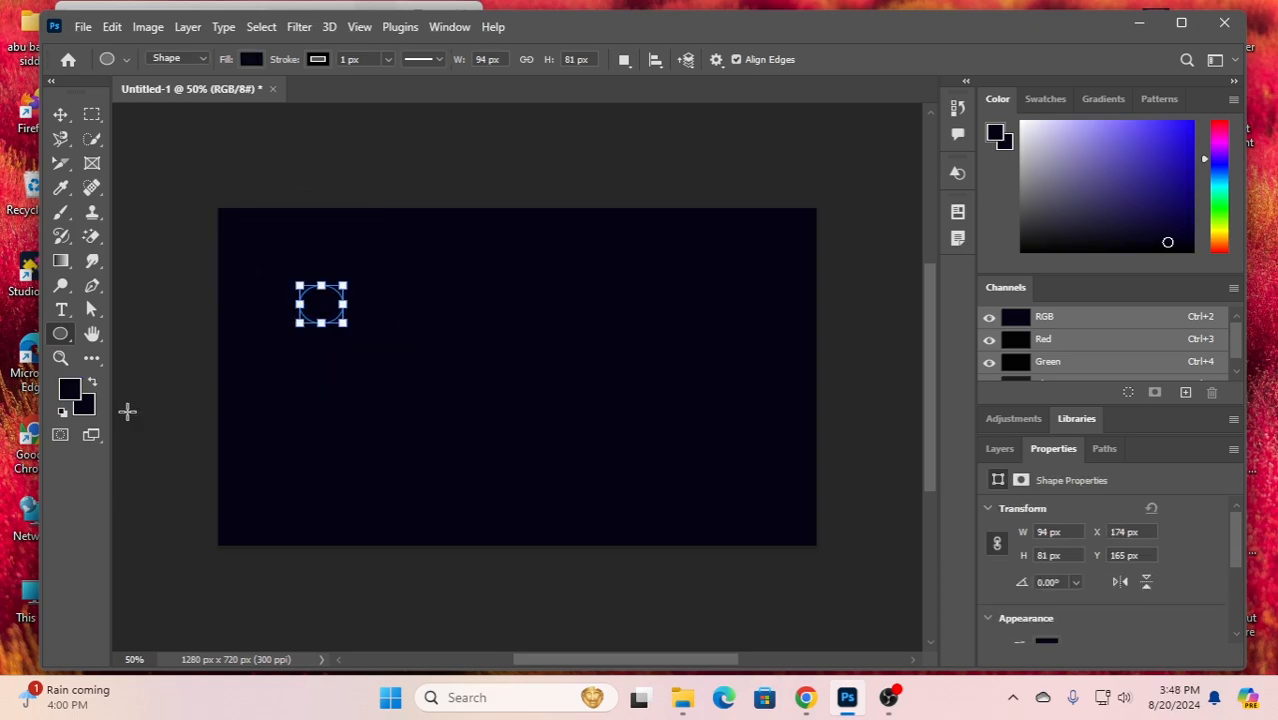
pyautogui.click(251, 60)
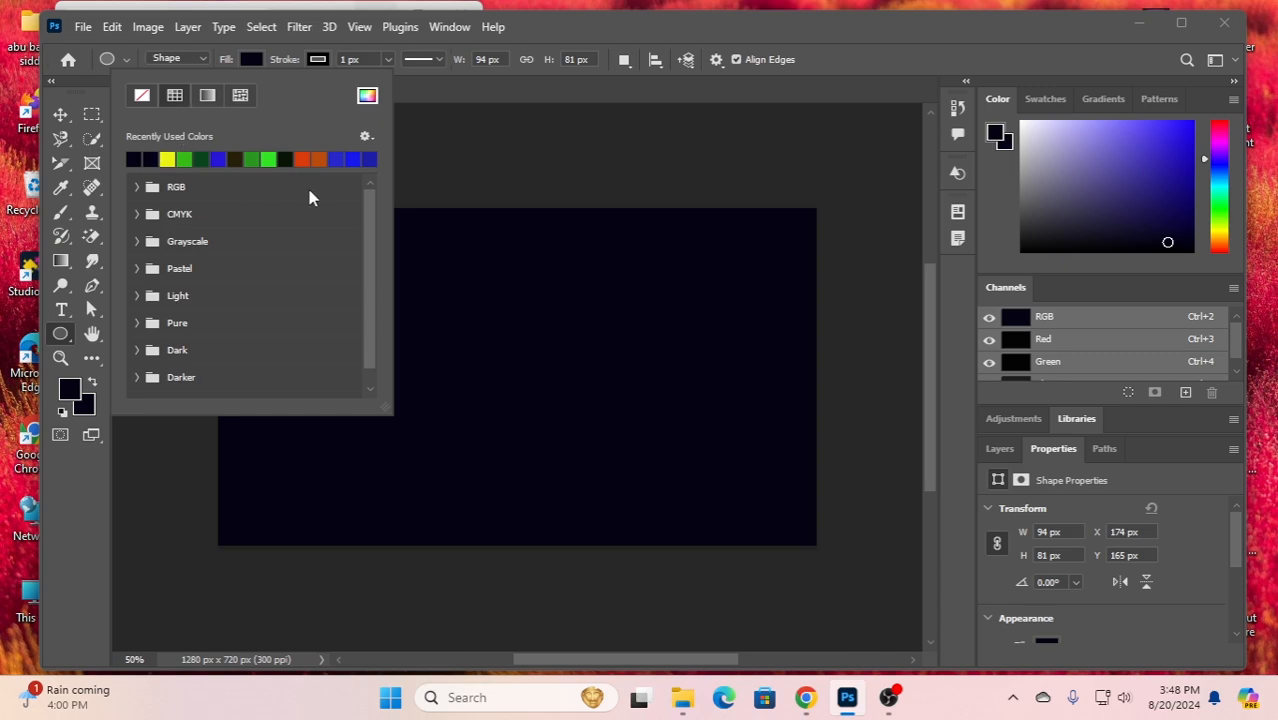
pyautogui.click(366, 137)
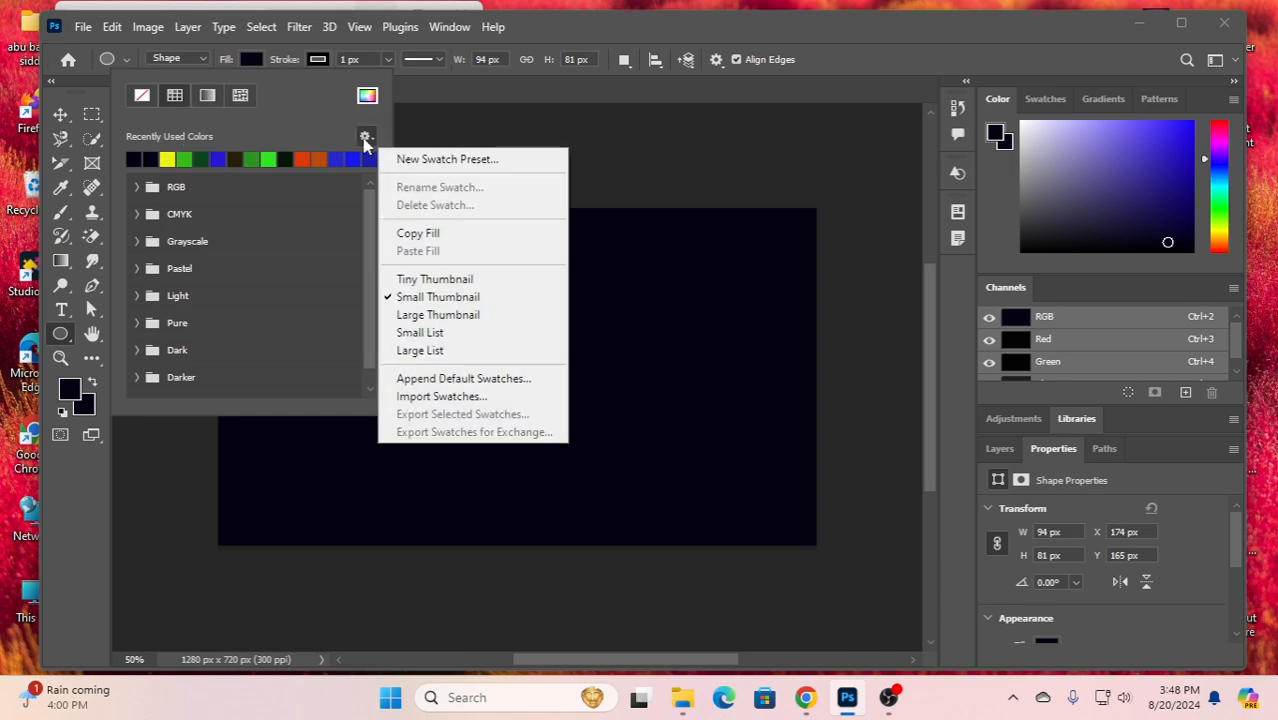
pyautogui.click(69, 393)
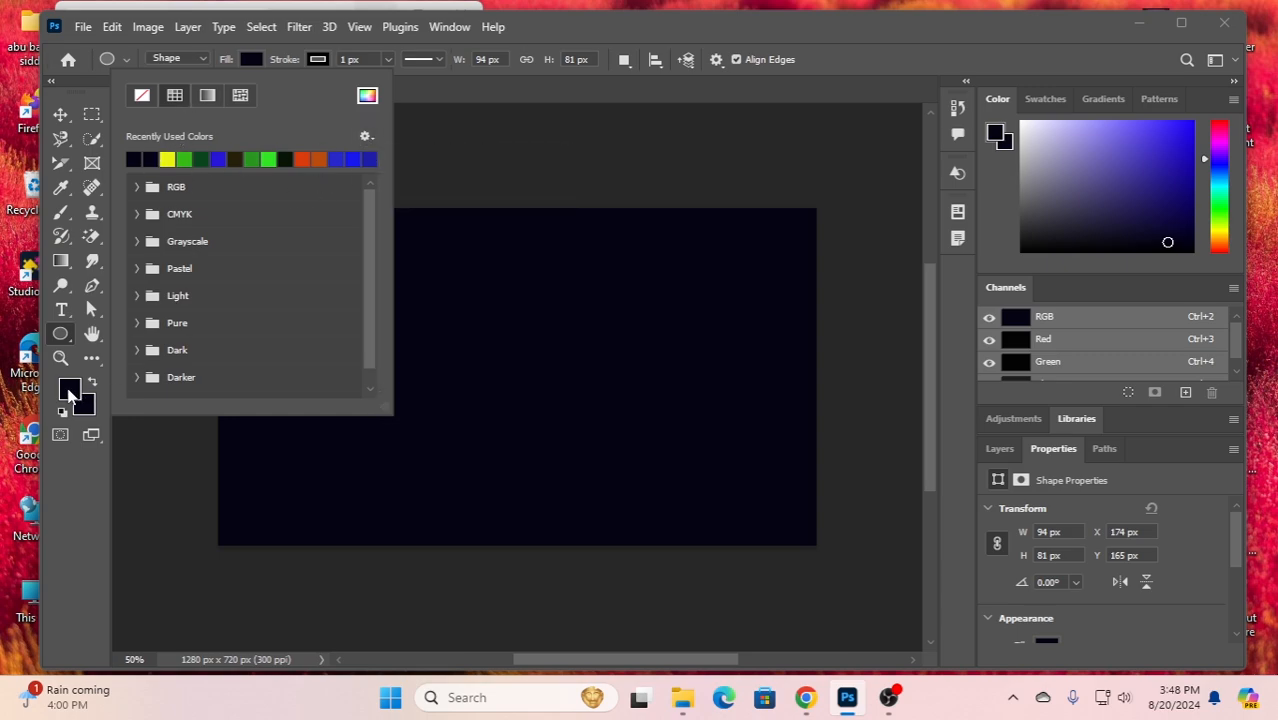
# Set the background colour to a pale lavender white (H 246, S 4, B 95) and fill the ellipse with it
pyautogui.click(84, 405)
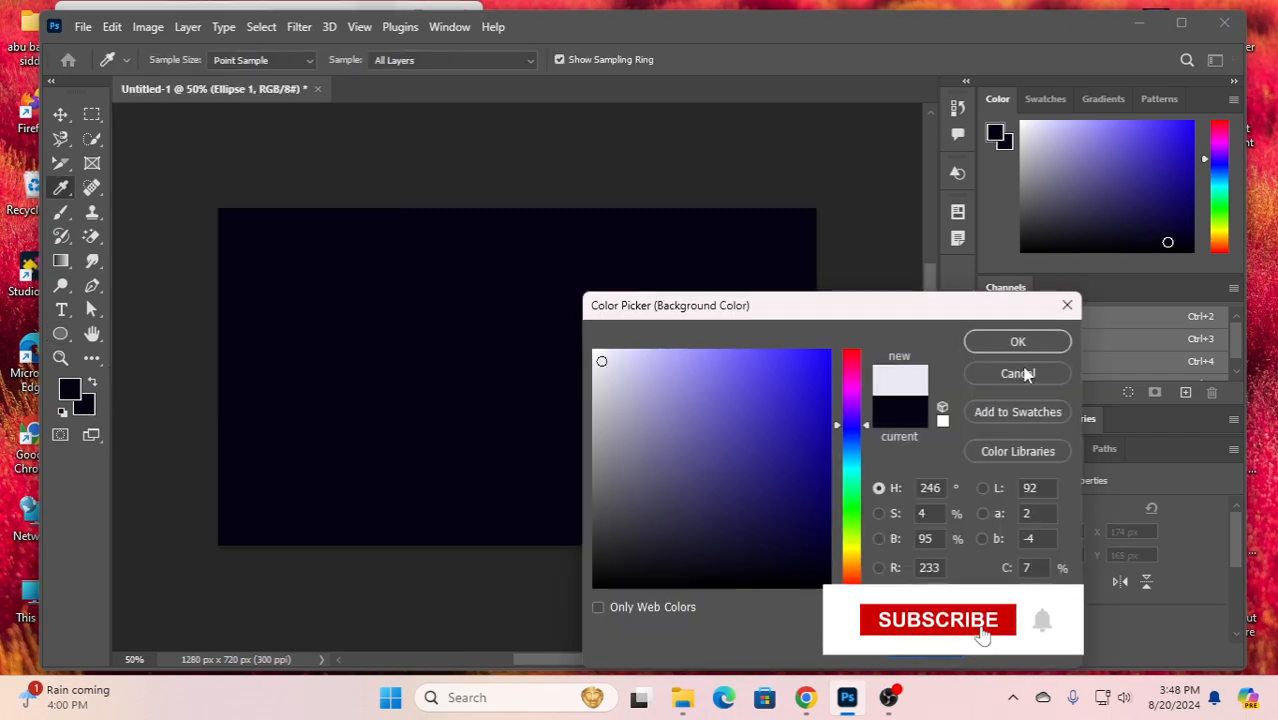
pyautogui.click(1041, 342)
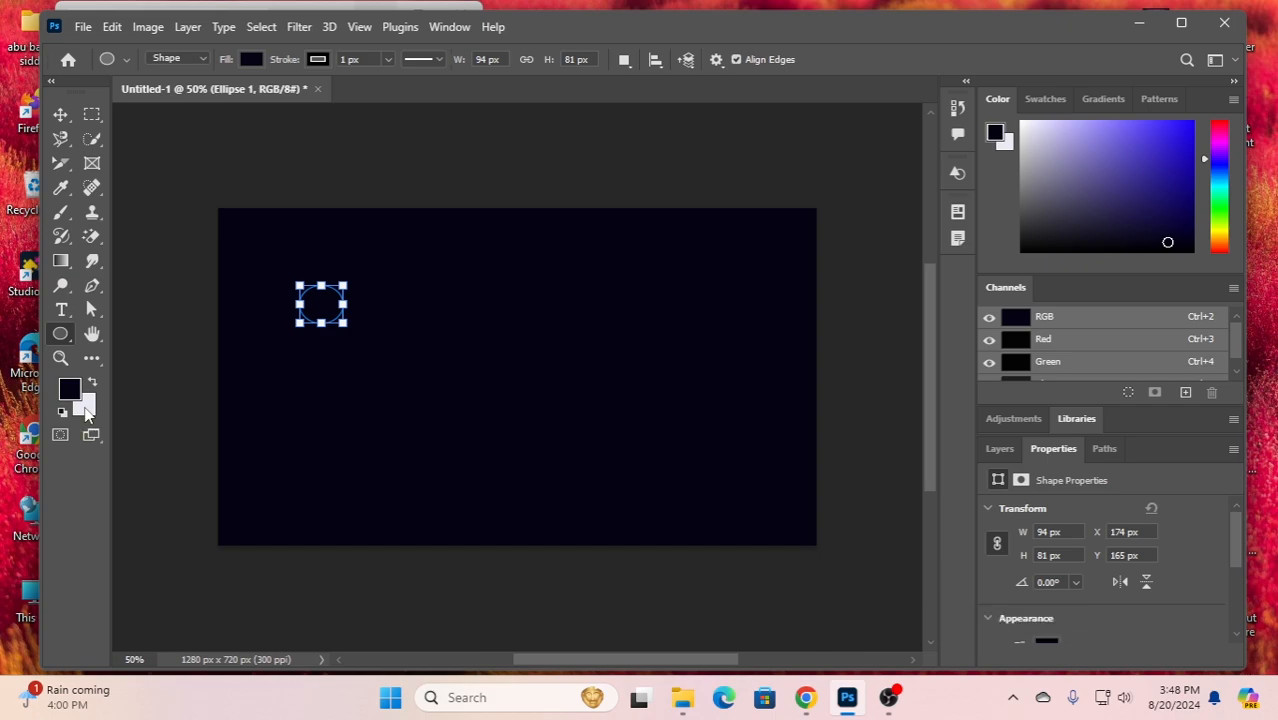
pyautogui.hotkey('ctrl', 'BackSpace')
pyautogui.click(60, 114)
pyautogui.click(203, 265)
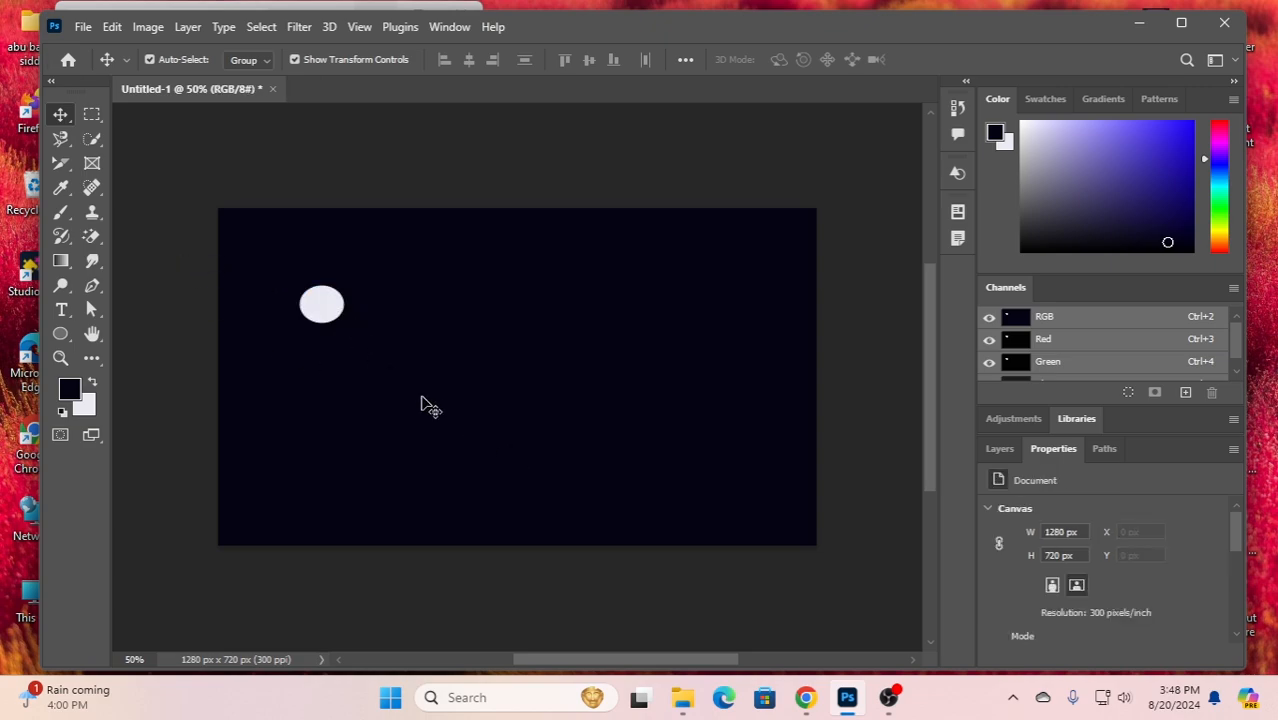
# Lower the ellipse layer's opacity to 52%
pyautogui.click(323, 309)
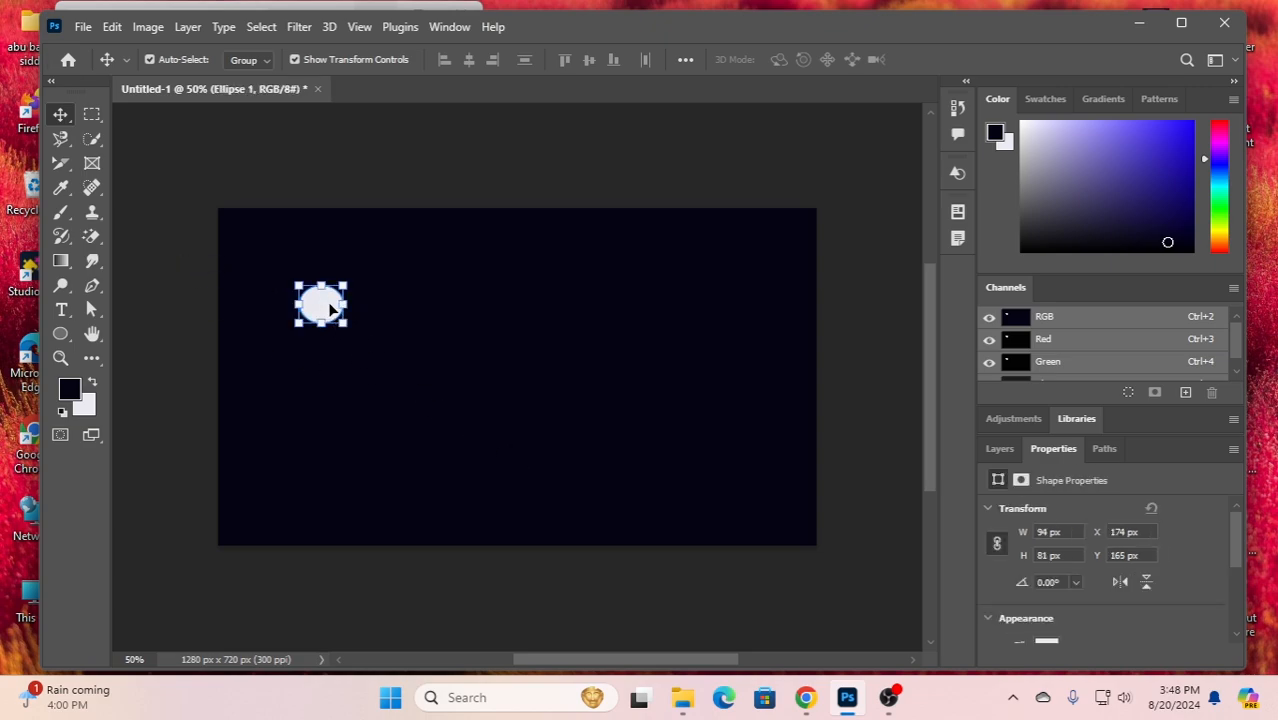
pyautogui.click(1002, 450)
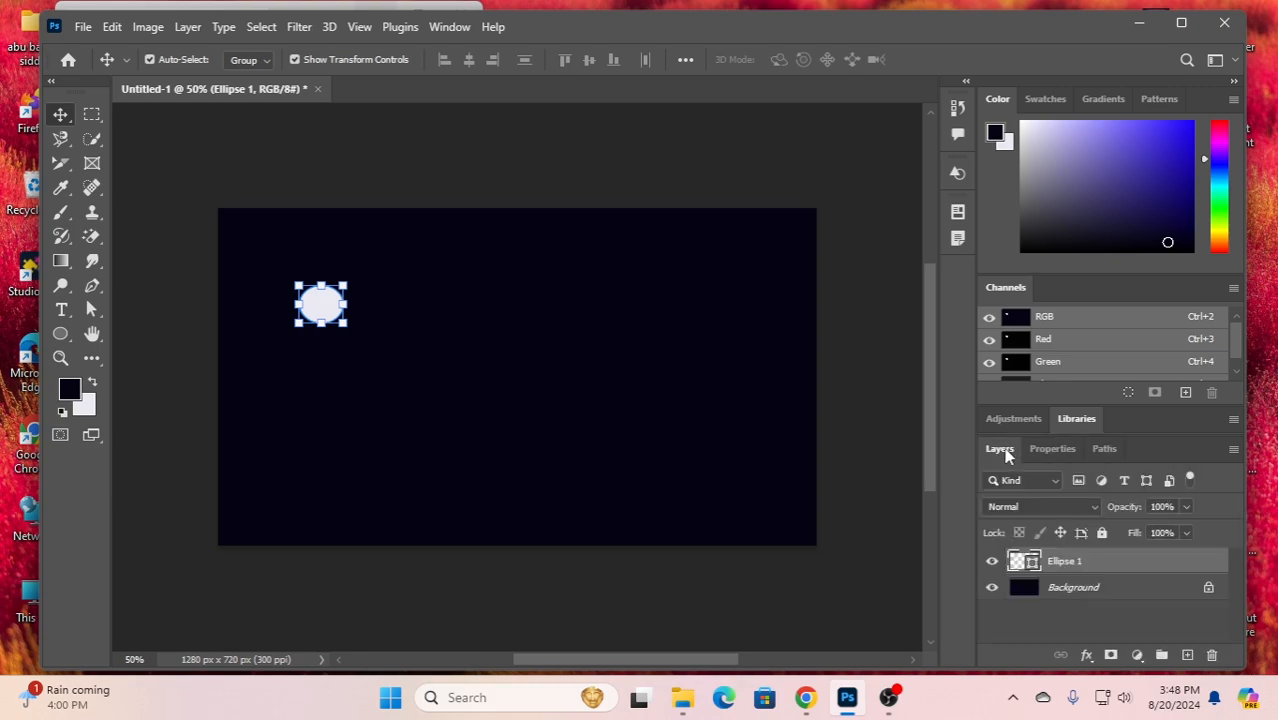
pyautogui.click(1188, 509)
pyautogui.moveTo(1188, 531); pyautogui.dragTo(1147, 537)
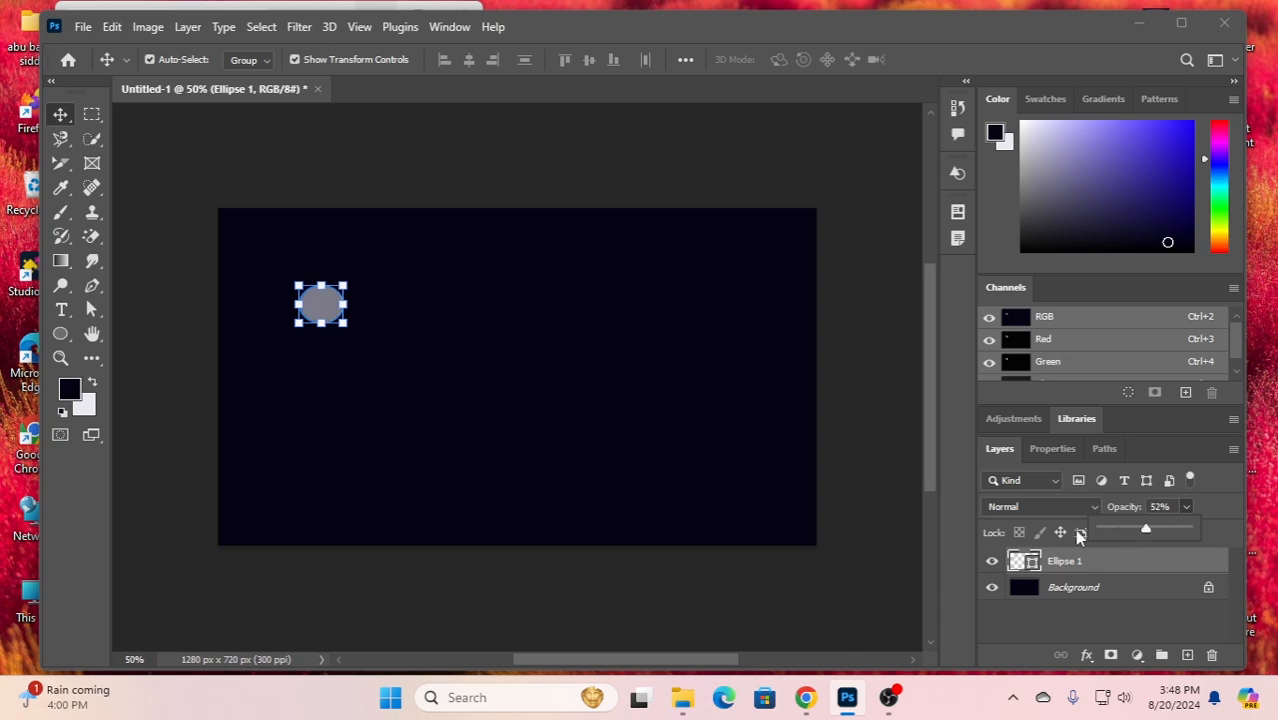
# Delete the semi-transparent ellipse from the canvas
pyautogui.click(228, 163)
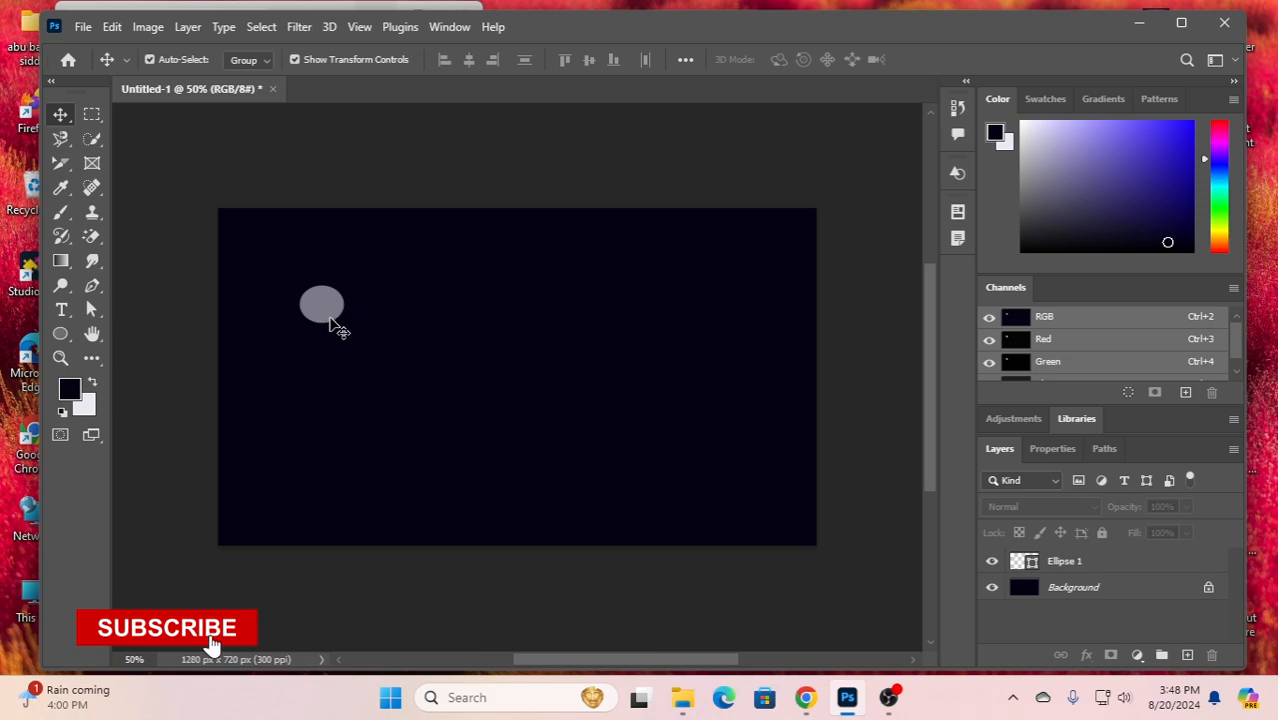
pyautogui.click(329, 310)
pyautogui.press('Delete')
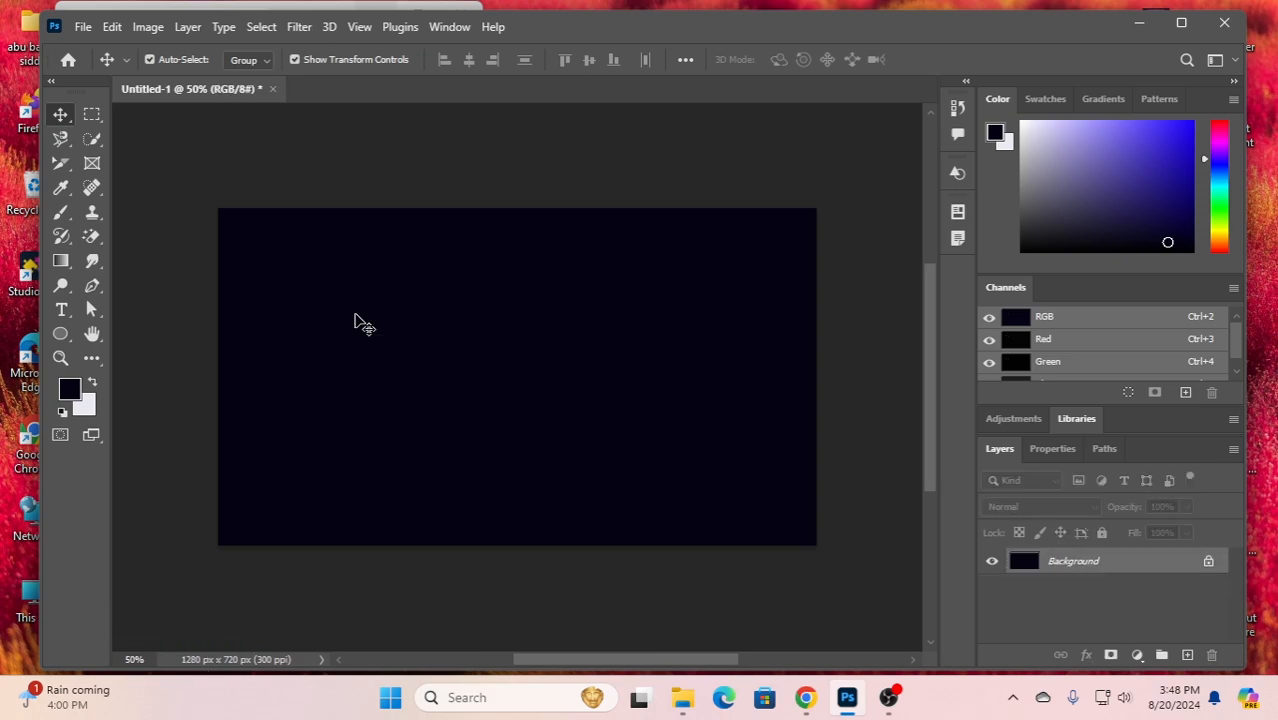
# Draw a smaller ellipse about 64 x 61 px at X 140 px, Y 123 px and fill it with the recent pale lavender white
pyautogui.click(61, 335)
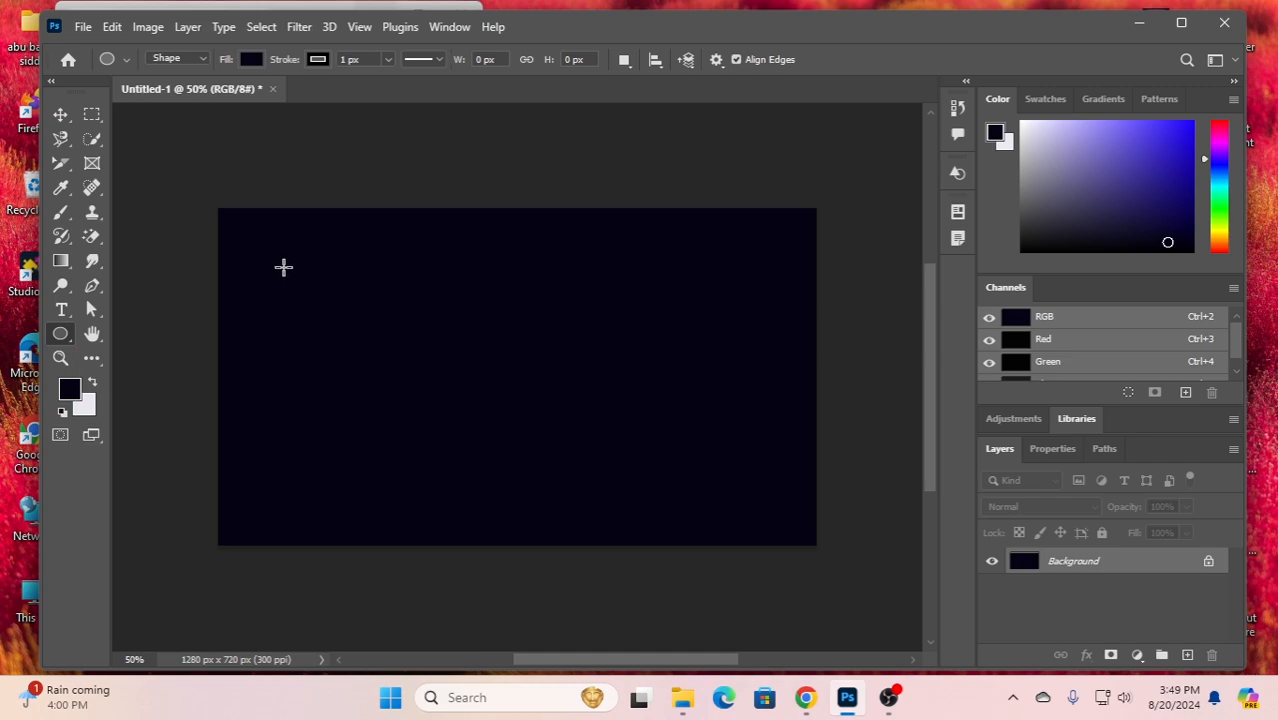
pyautogui.moveTo(283, 267); pyautogui.dragTo(314, 296)
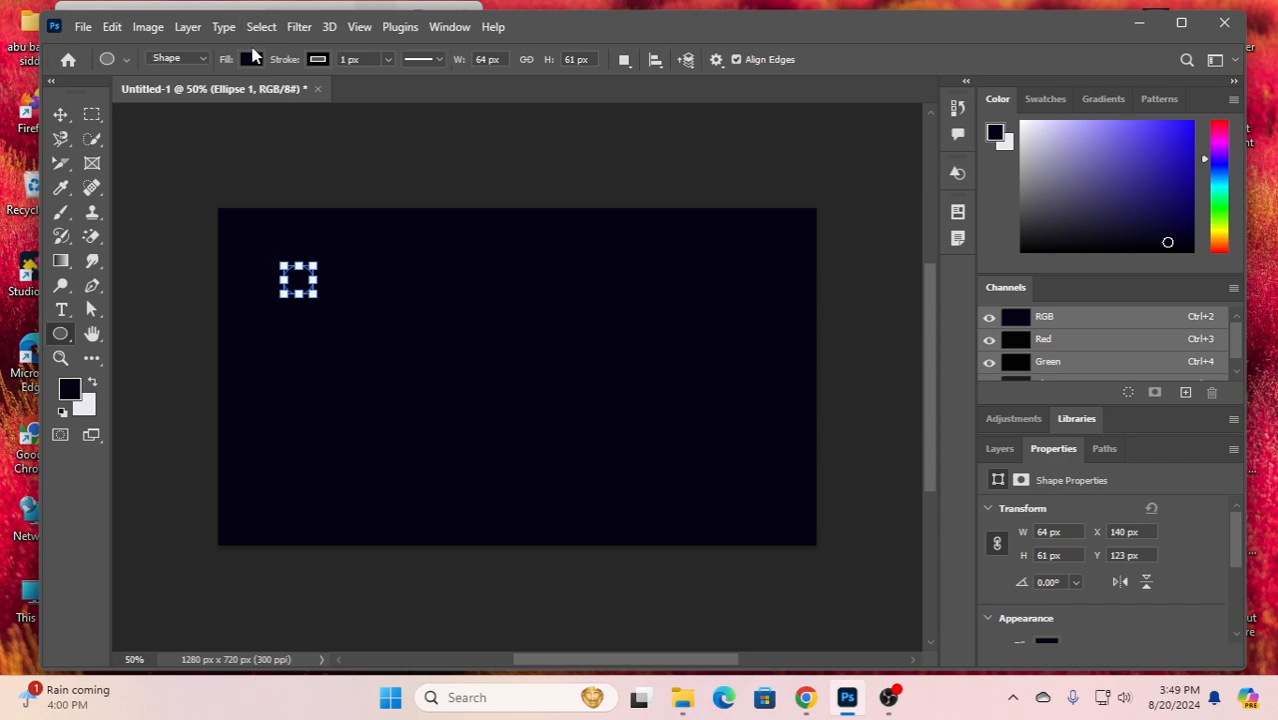
pyautogui.click(251, 59)
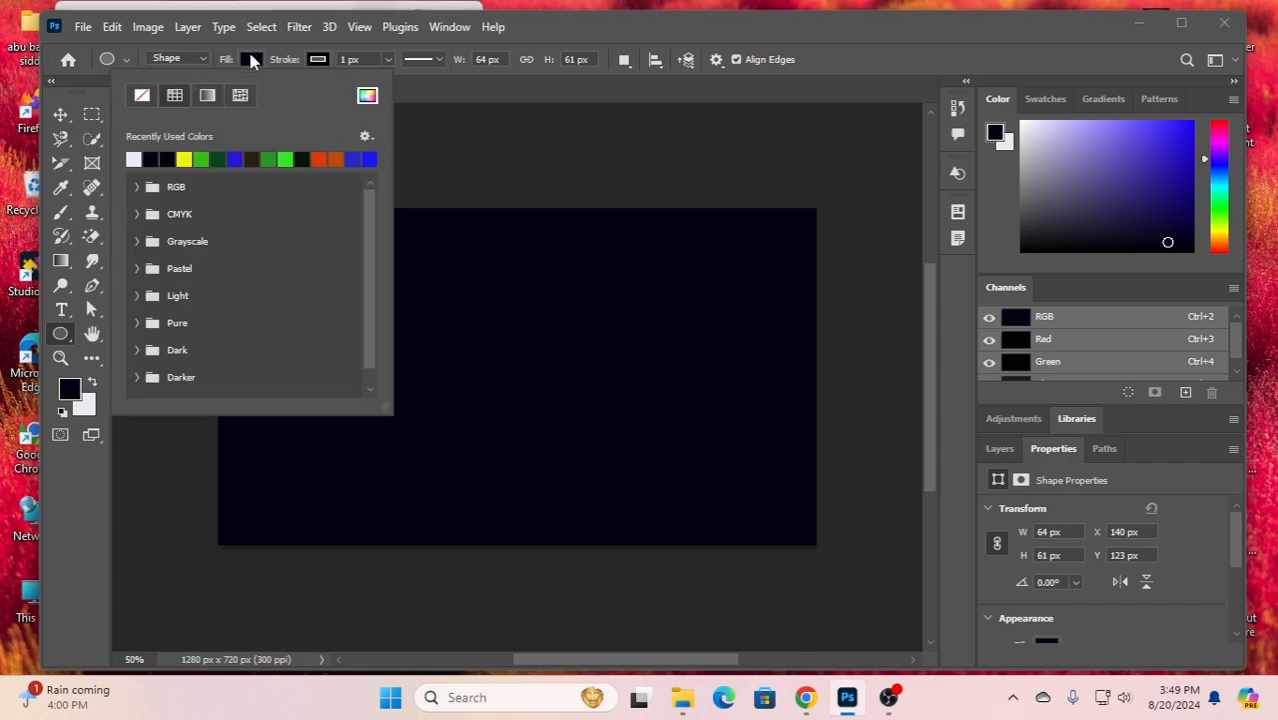
pyautogui.click(134, 159)
pyautogui.click(432, 93)
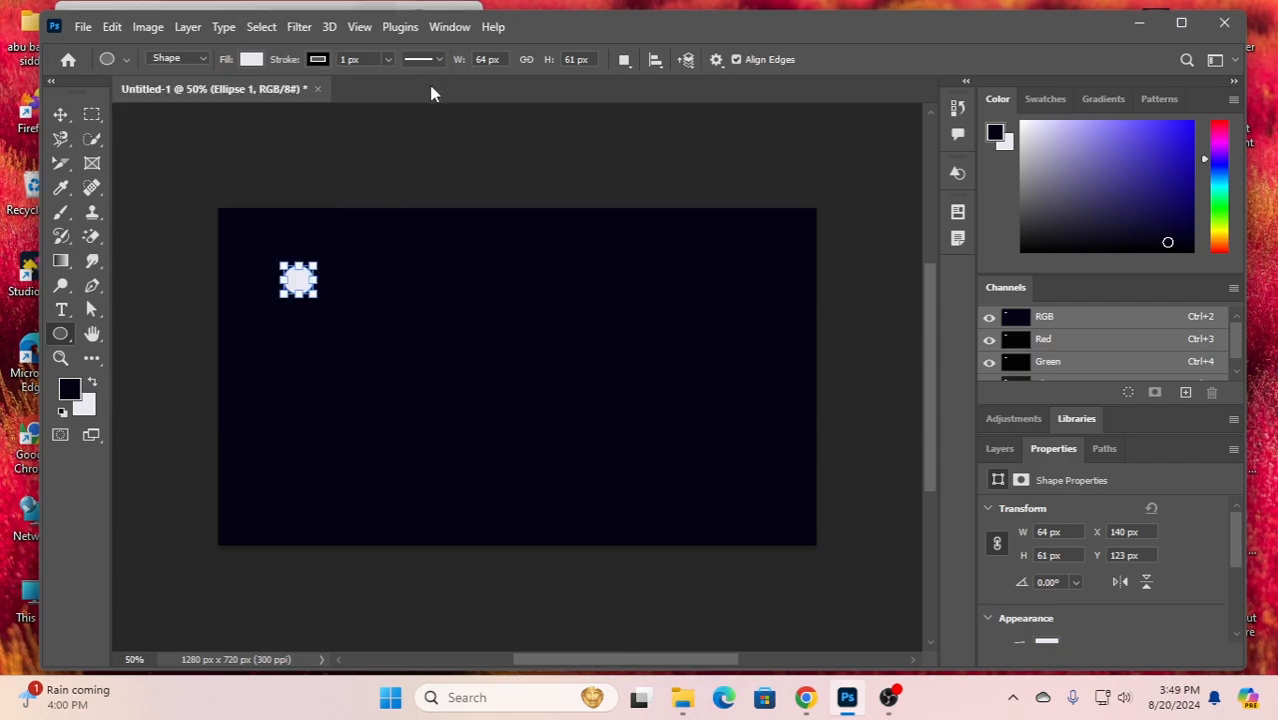
# Lower the opacity of the small ellipse's layer to 57%
pyautogui.click(999, 448)
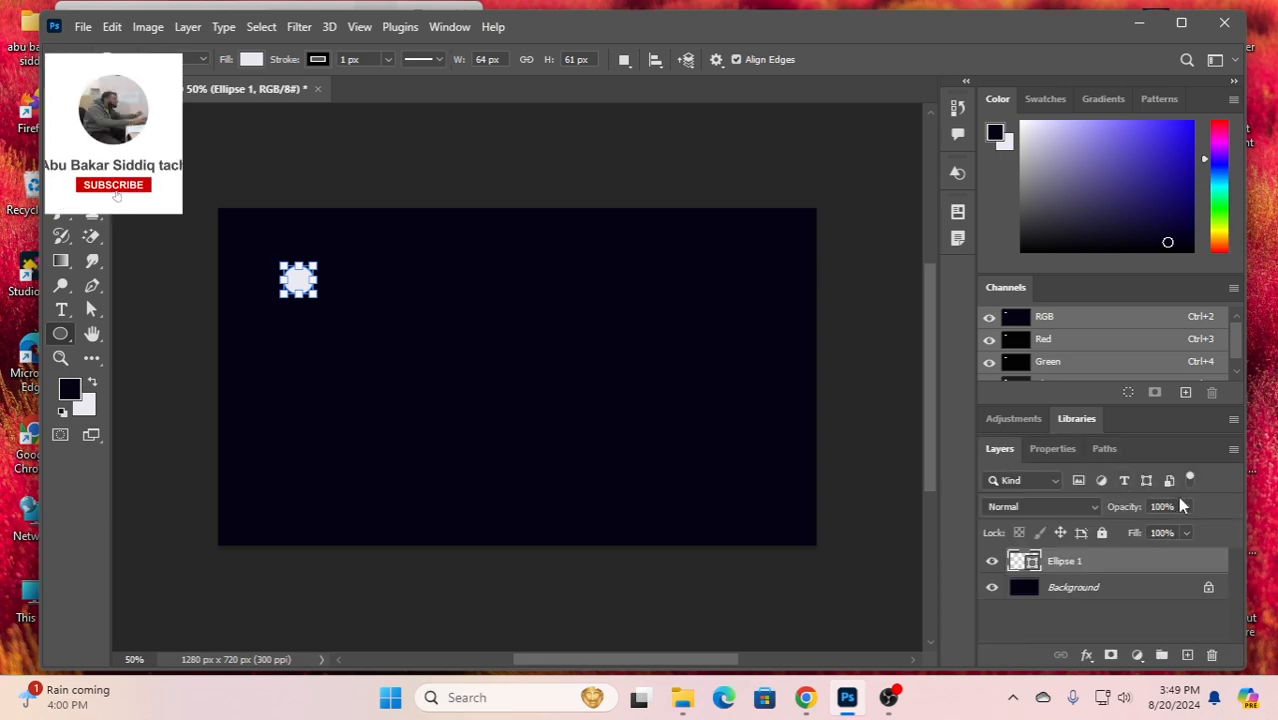
pyautogui.click(1186, 532)
pyautogui.moveTo(1188, 532); pyautogui.dragTo(1150, 532)
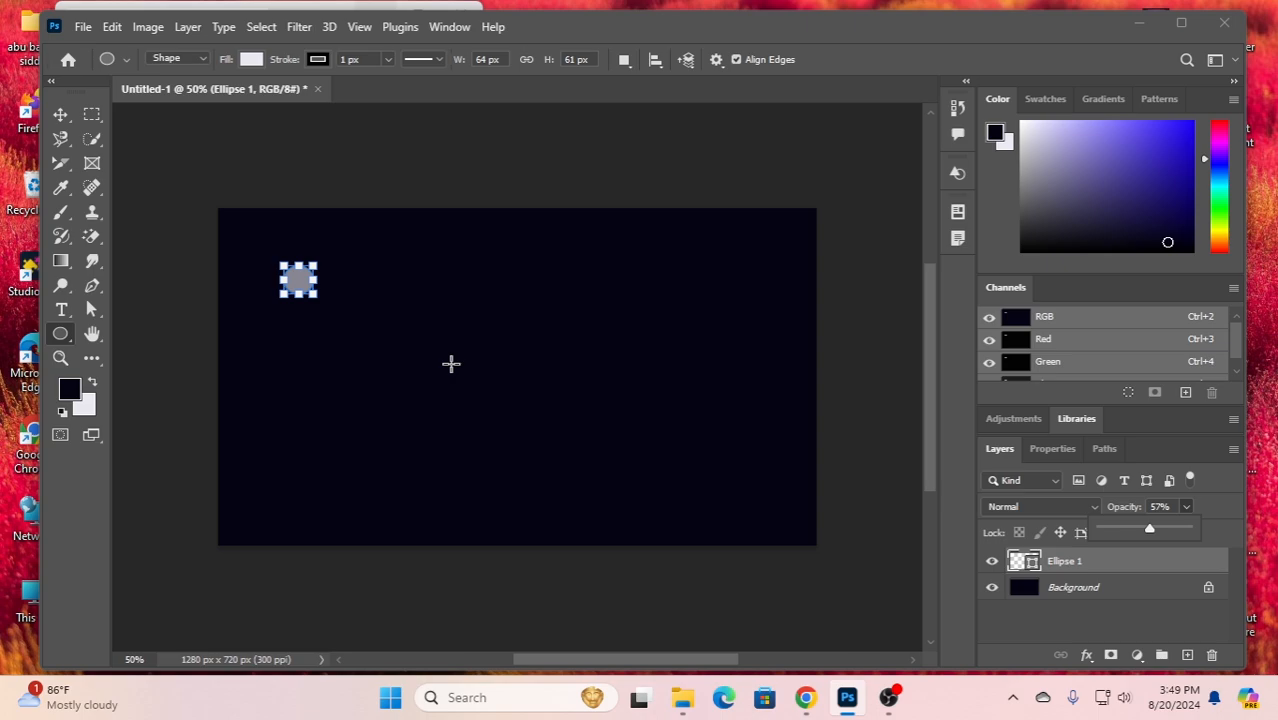
# Draw a rectangle across the canvas's lower part and stretch it to about 1290 x 495 px at X 0 px, Y 233 px
pyautogui.click(63, 337)
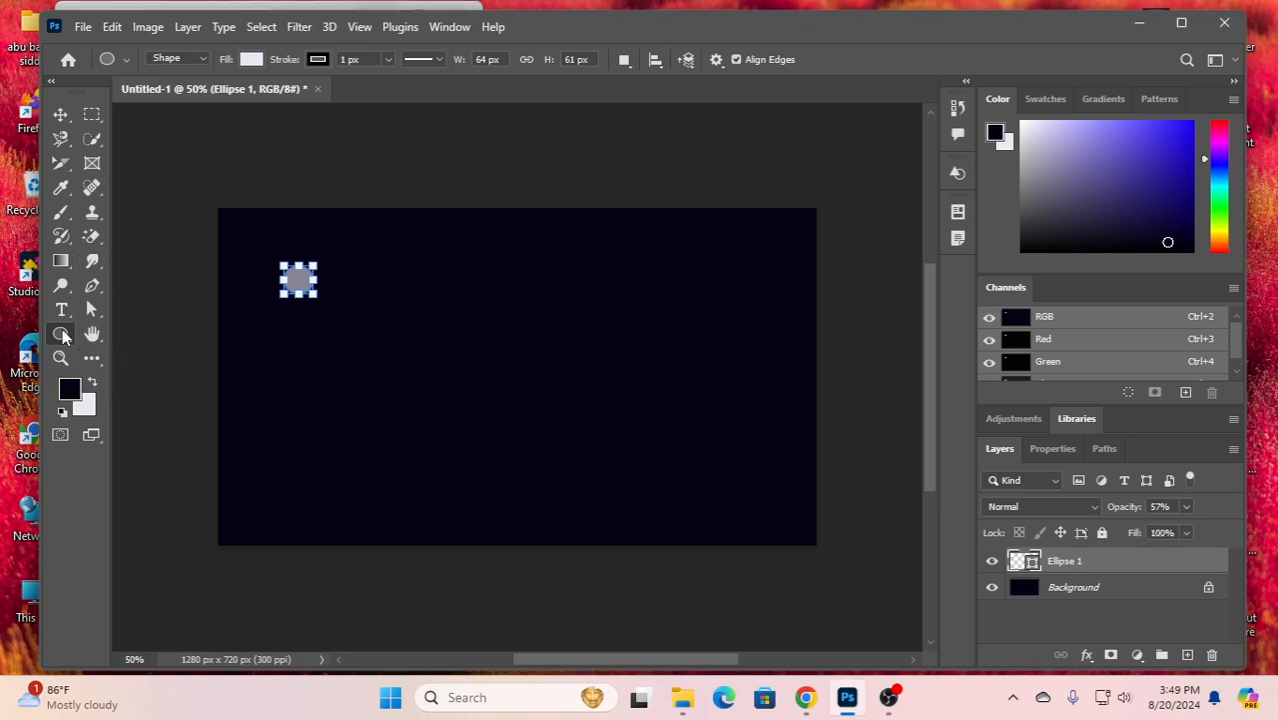
pyautogui.rightClick(63, 337)
pyautogui.click(135, 326)
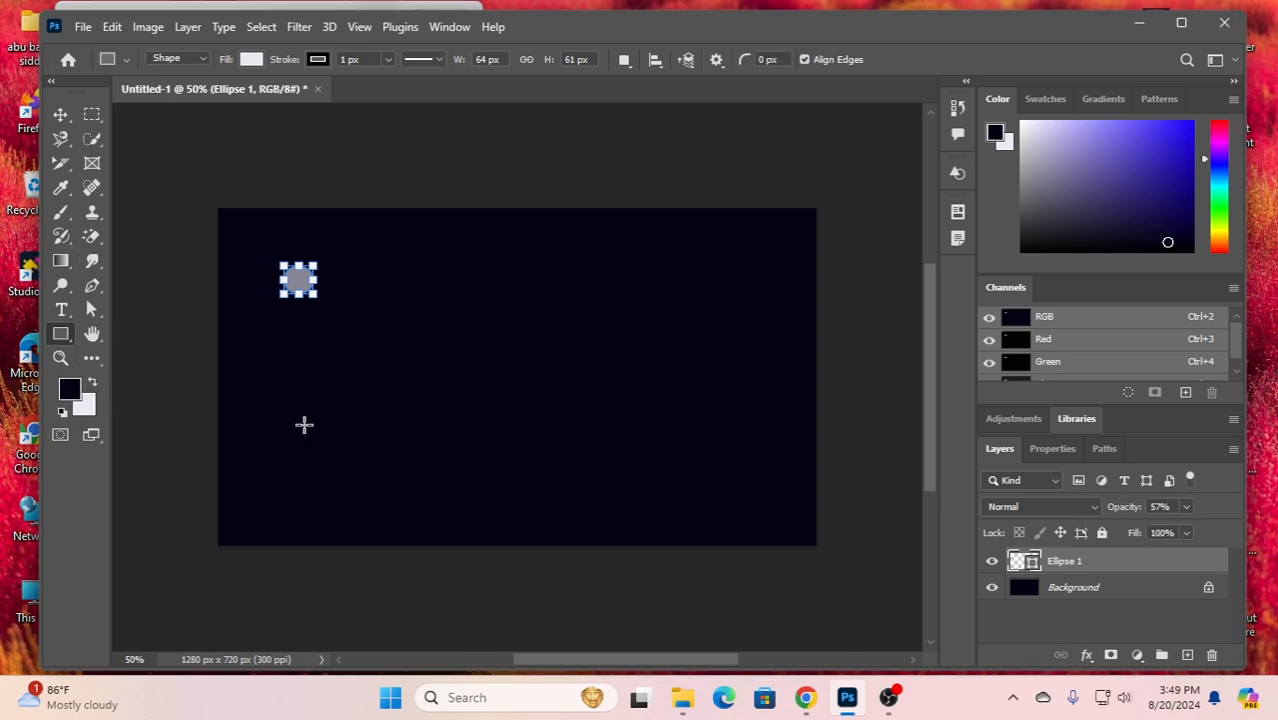
pyautogui.moveTo(255, 379); pyautogui.dragTo(820, 548)
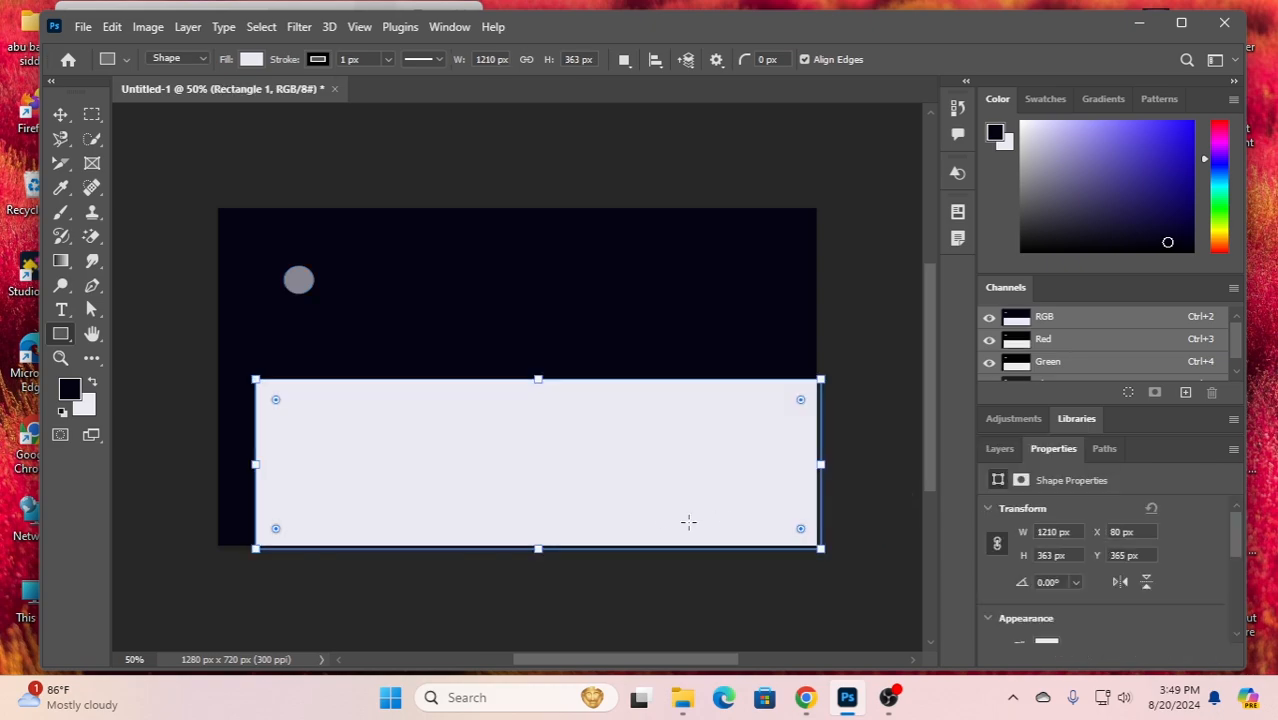
pyautogui.moveTo(537, 376); pyautogui.dragTo(519, 317)
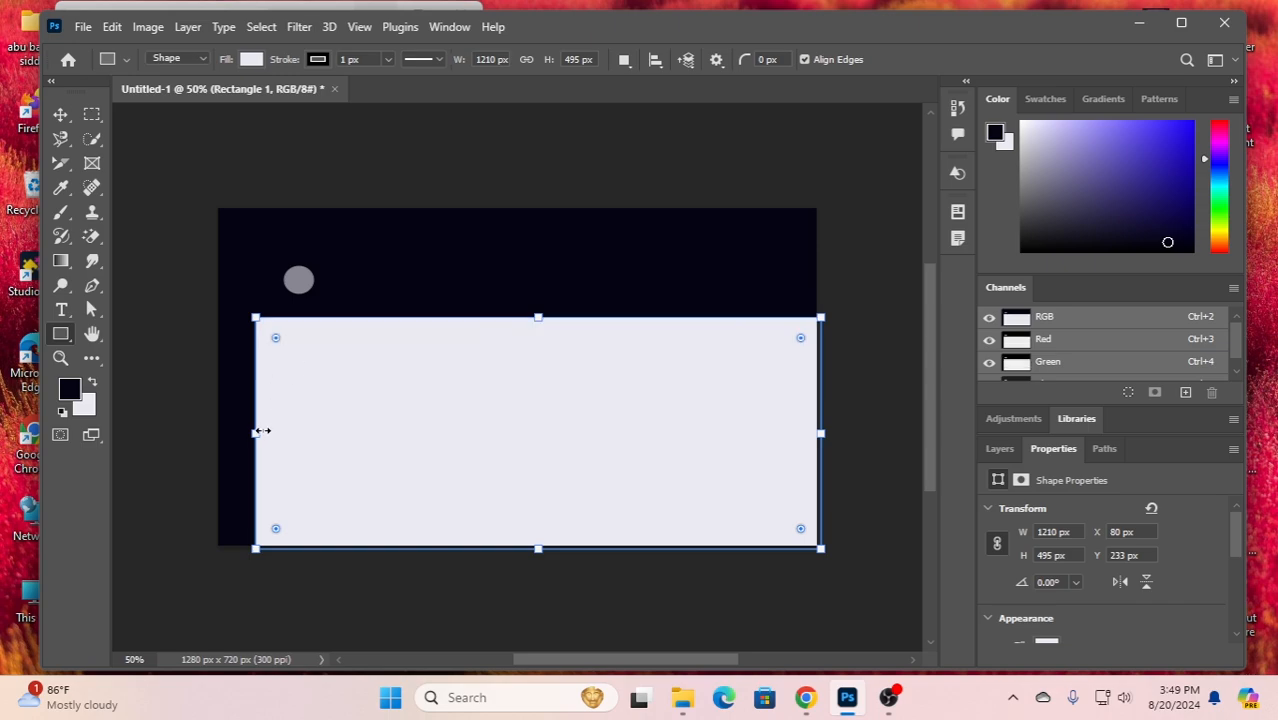
pyautogui.moveTo(258, 433); pyautogui.dragTo(218, 433)
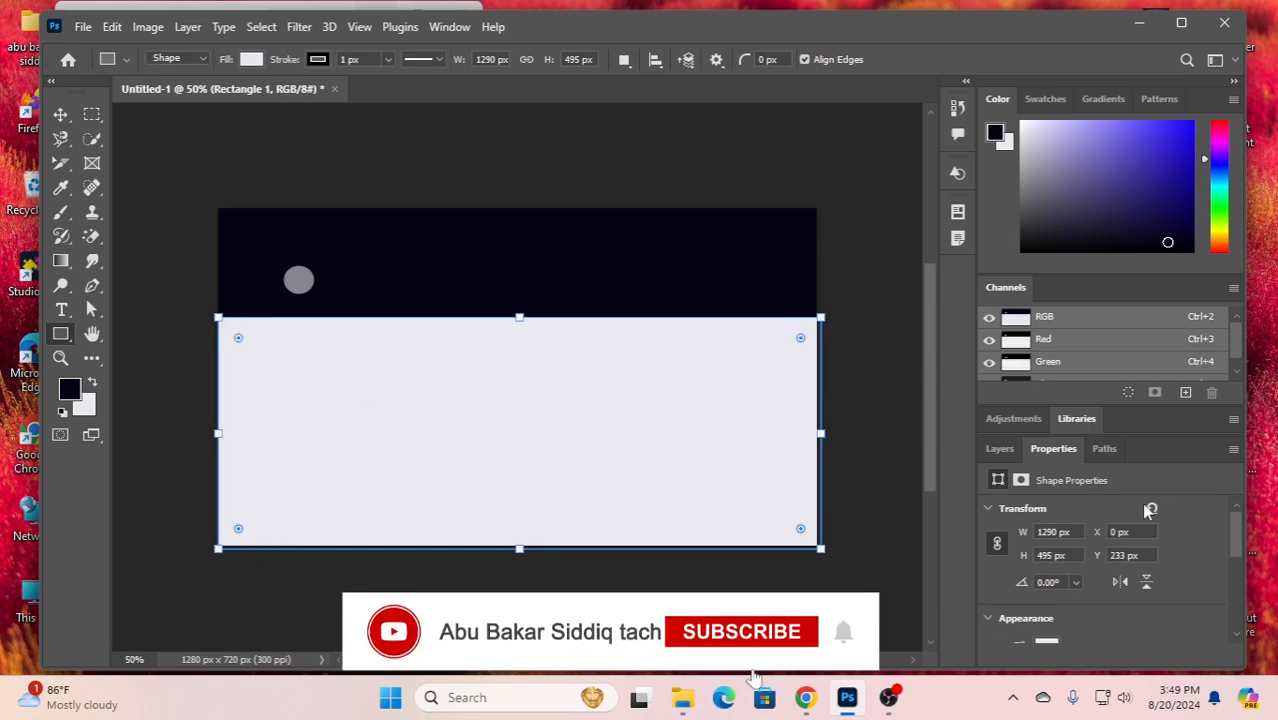
# Lower the rectangle layer's opacity to 28%
pyautogui.click(999, 448)
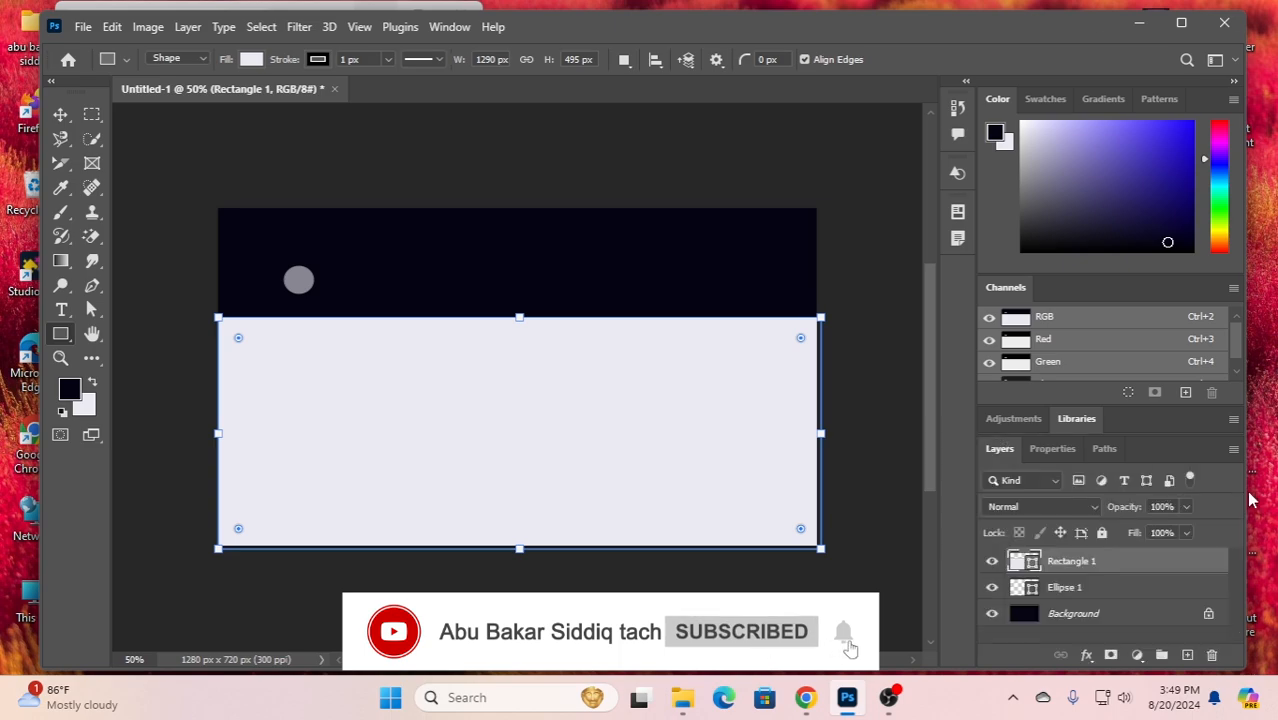
pyautogui.click(1187, 507)
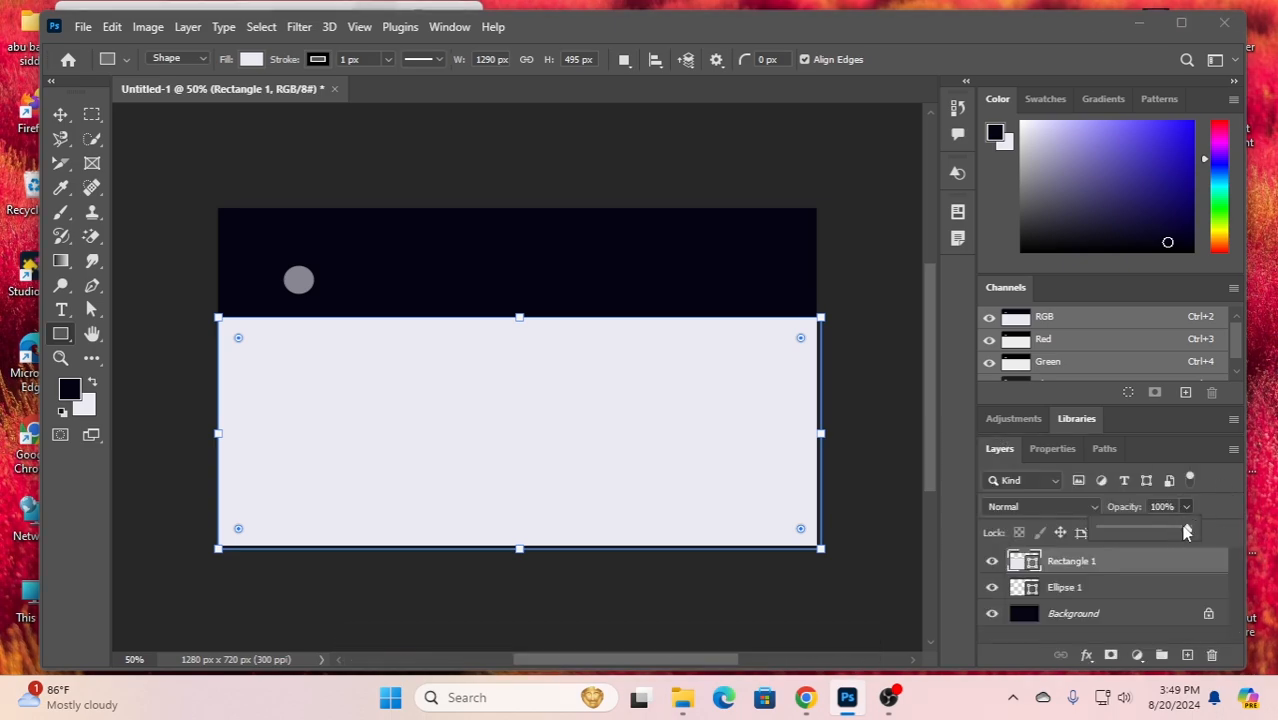
pyautogui.moveTo(1185, 531); pyautogui.dragTo(1127, 535)
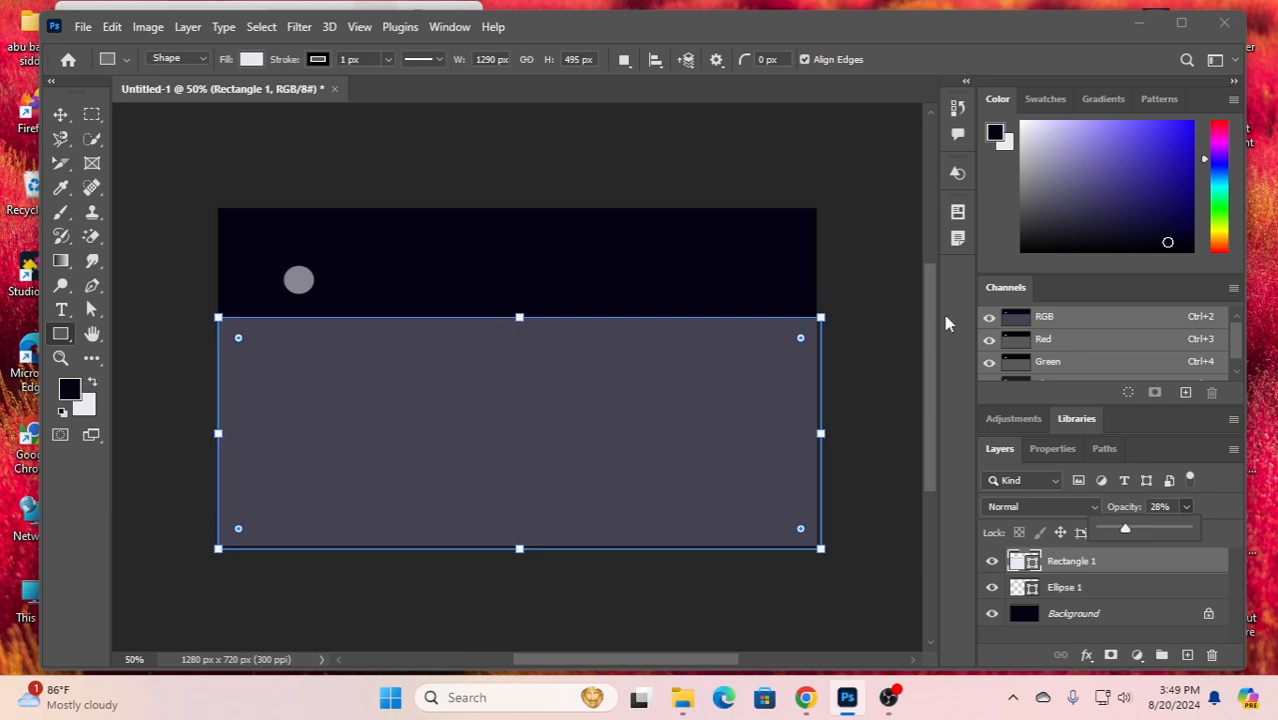
# Round all four corners of the large rectangle heavily, without creating another rectangle
pyautogui.moveTo(804, 344); pyautogui.dragTo(750, 428)
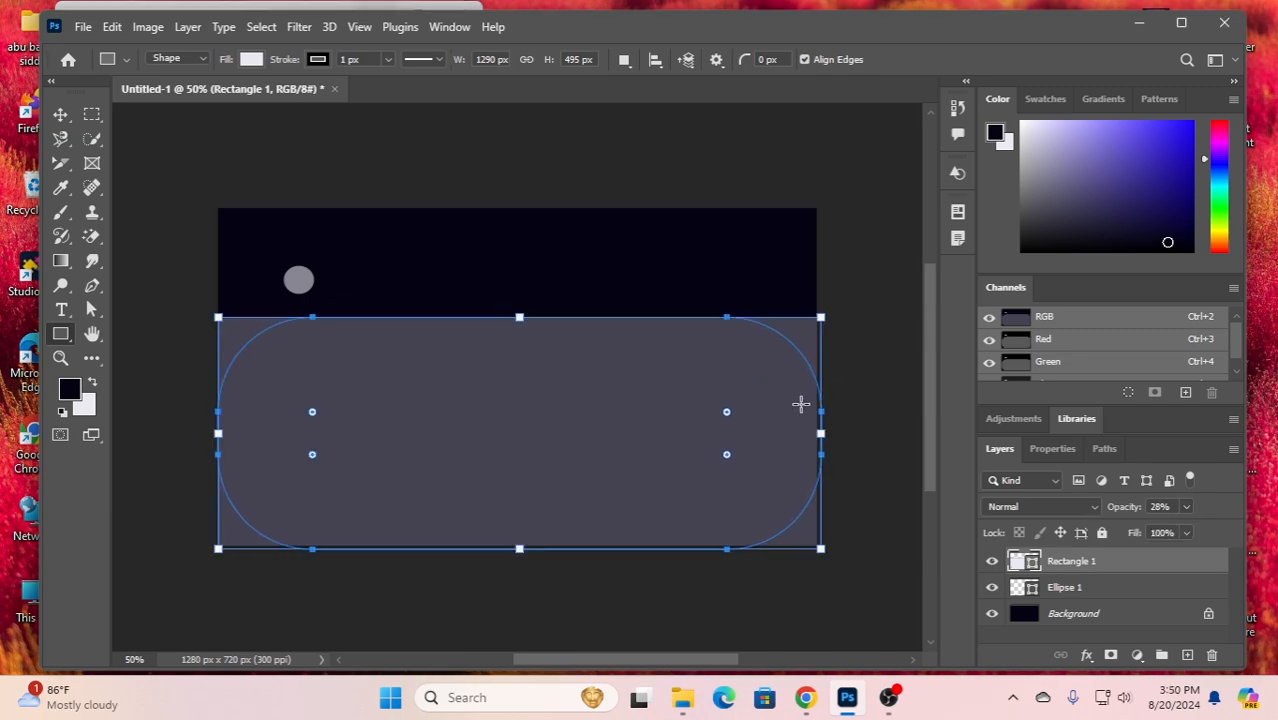
pyautogui.click(194, 217)
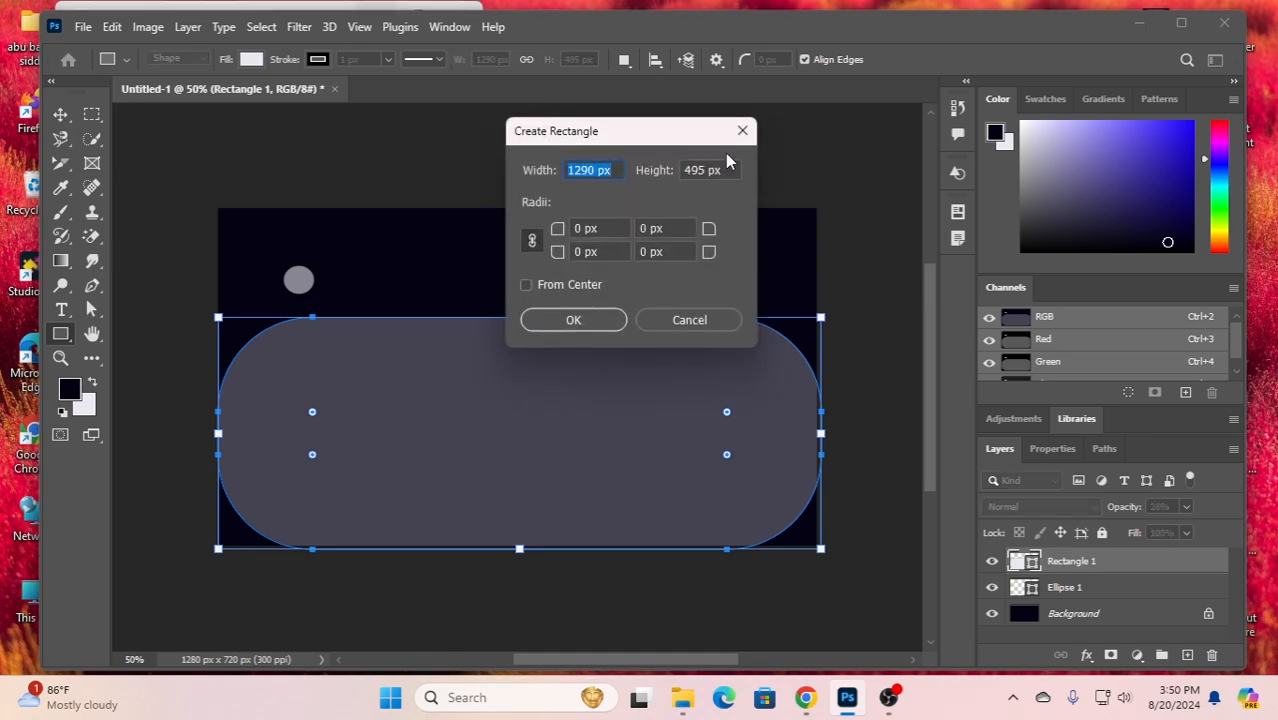
pyautogui.click(743, 132)
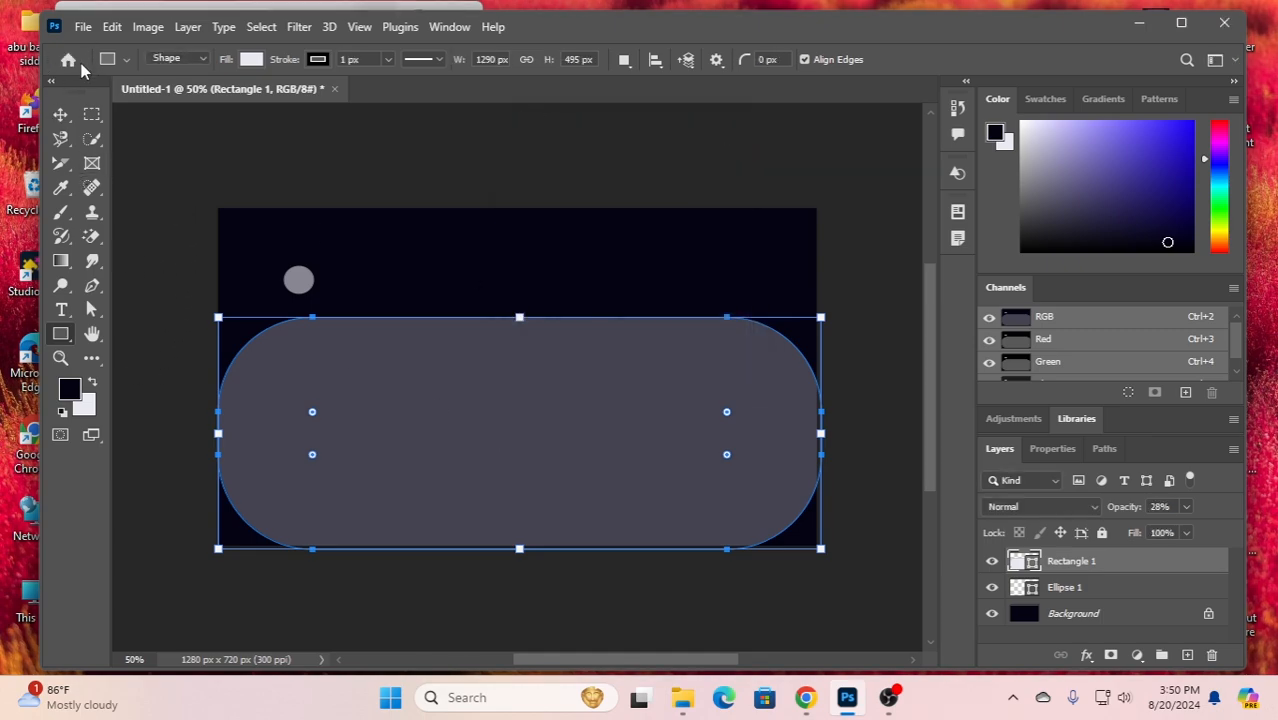
# Move the small circle up and slightly left to near the canvas's top edge, and leave it selected
pyautogui.click(60, 114)
pyautogui.click(160, 248)
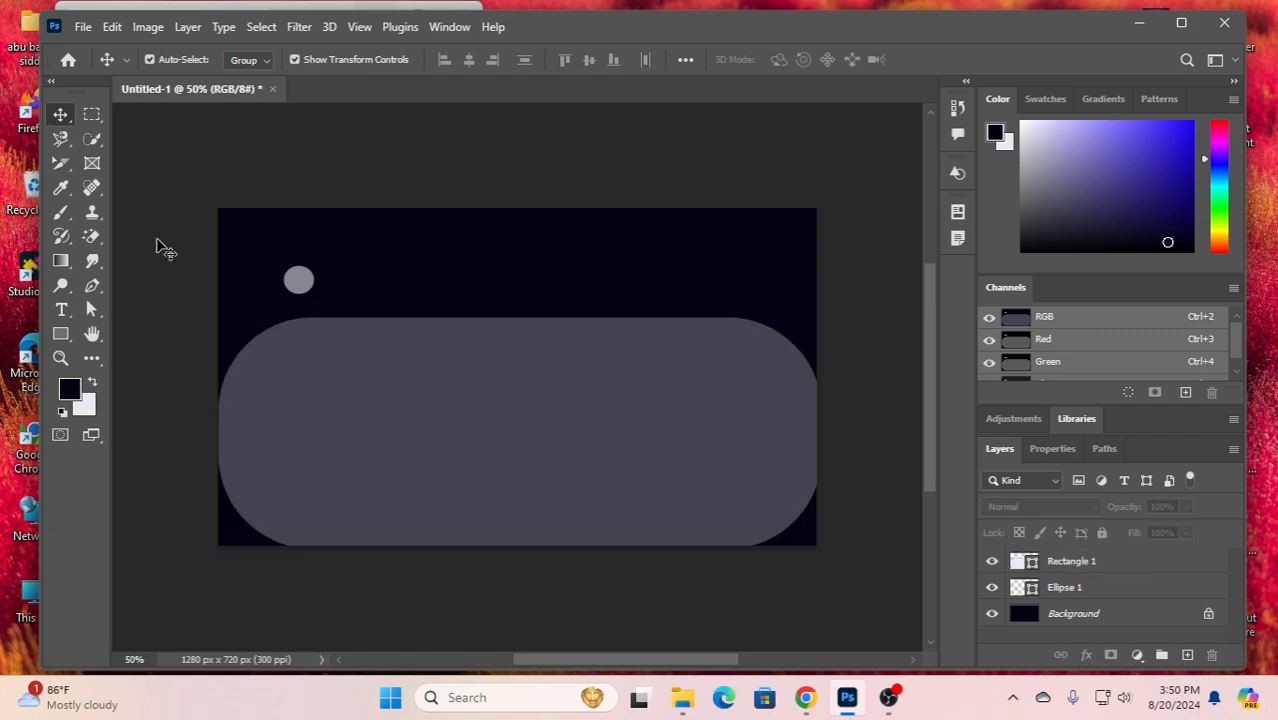
pyautogui.click(299, 283)
pyautogui.moveTo(300, 287); pyautogui.dragTo(274, 234)
pyautogui.click(182, 275)
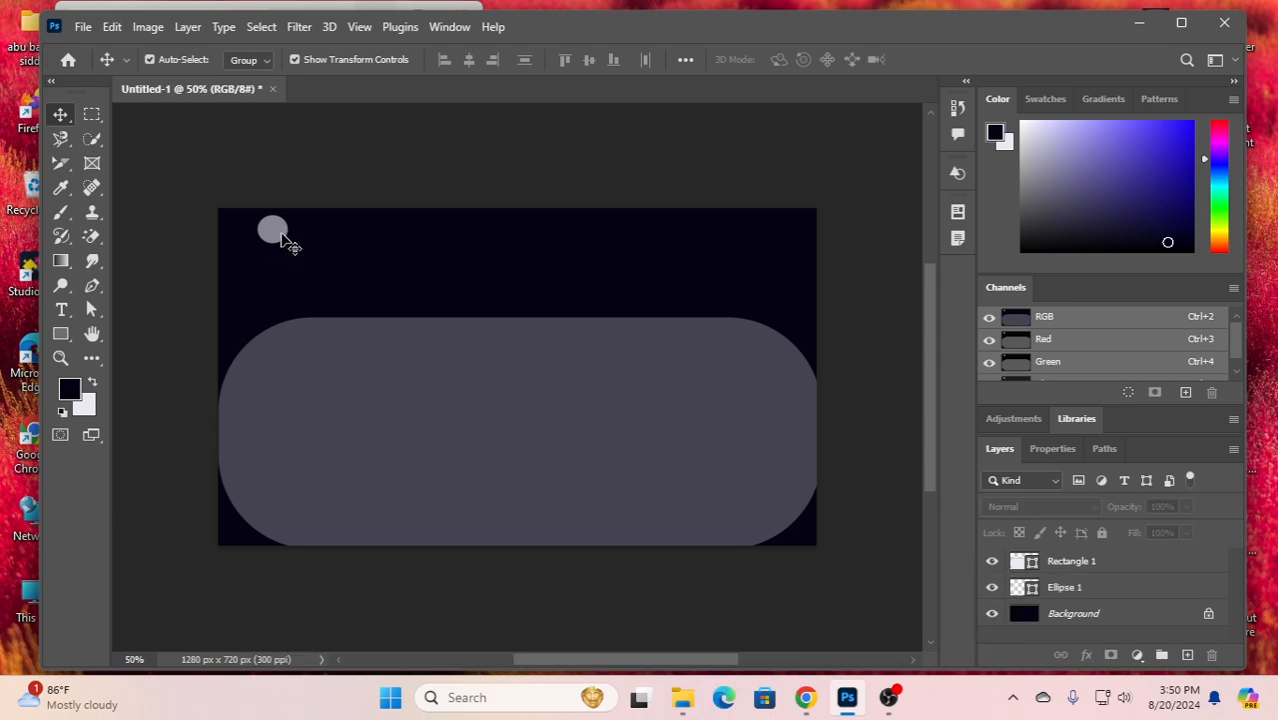
pyautogui.click(283, 236)
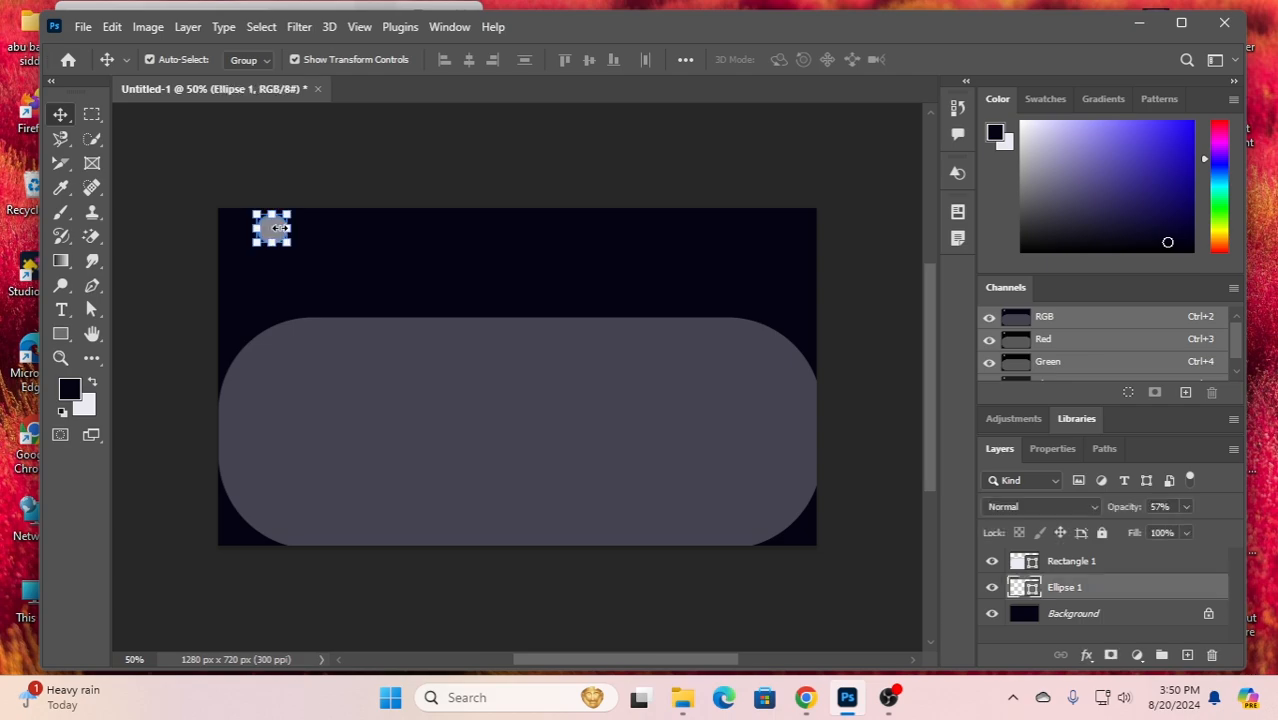